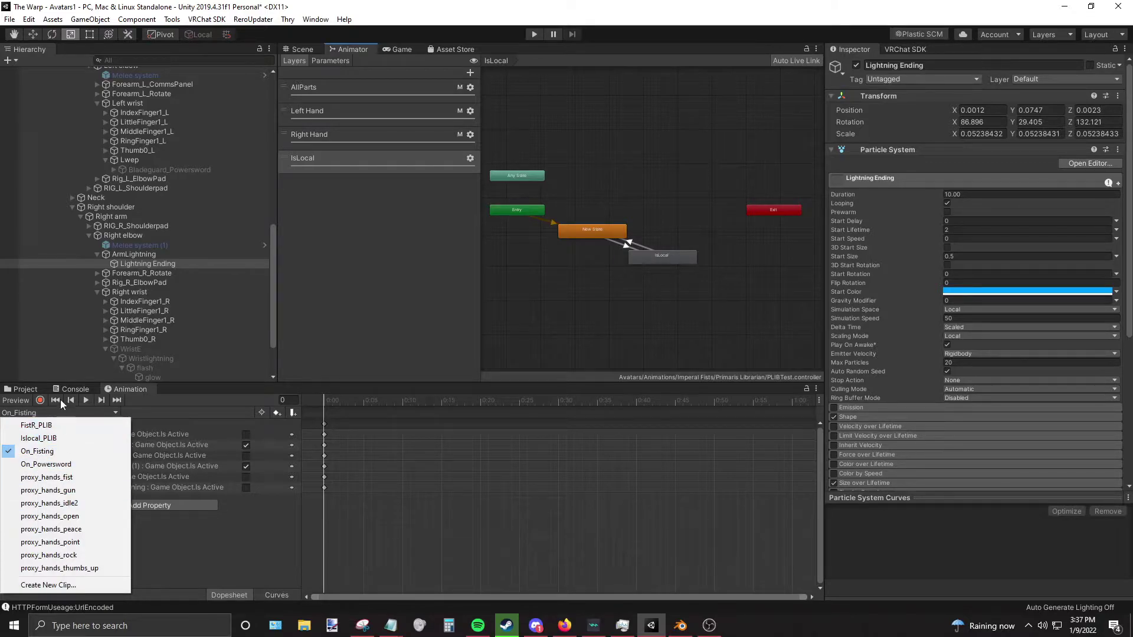
Step: Show the On_Powersword clip and its Bladeguard_Powersword track in the Animation window
click(68, 465)
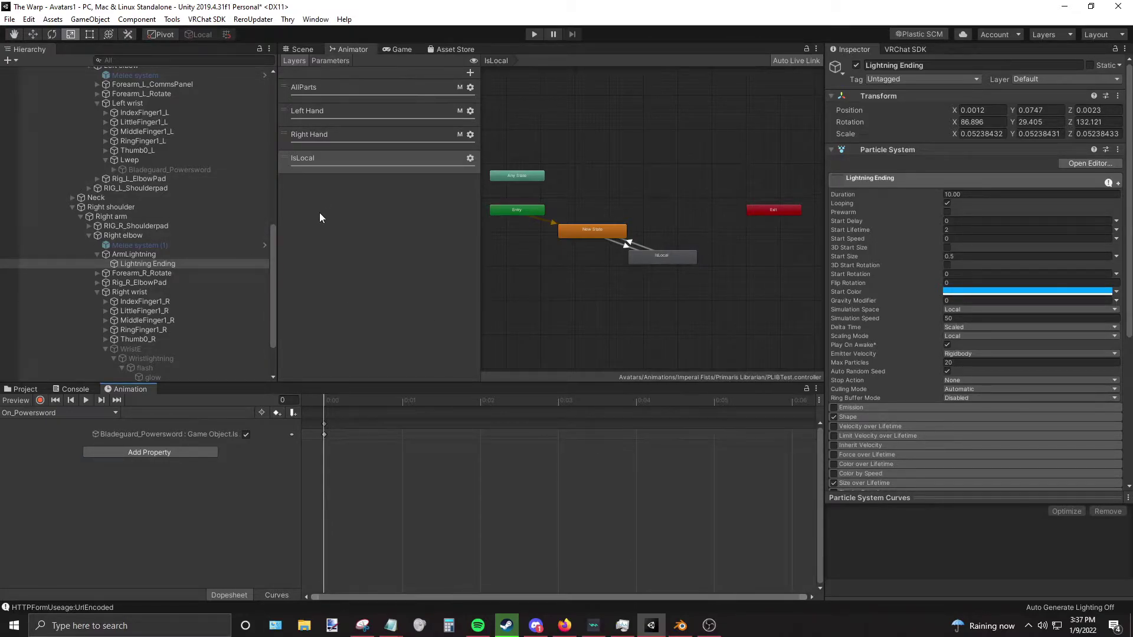
Step: Show the controller's parameters and highlight the GestureLeft and GestureRight parameters
click(329, 61)
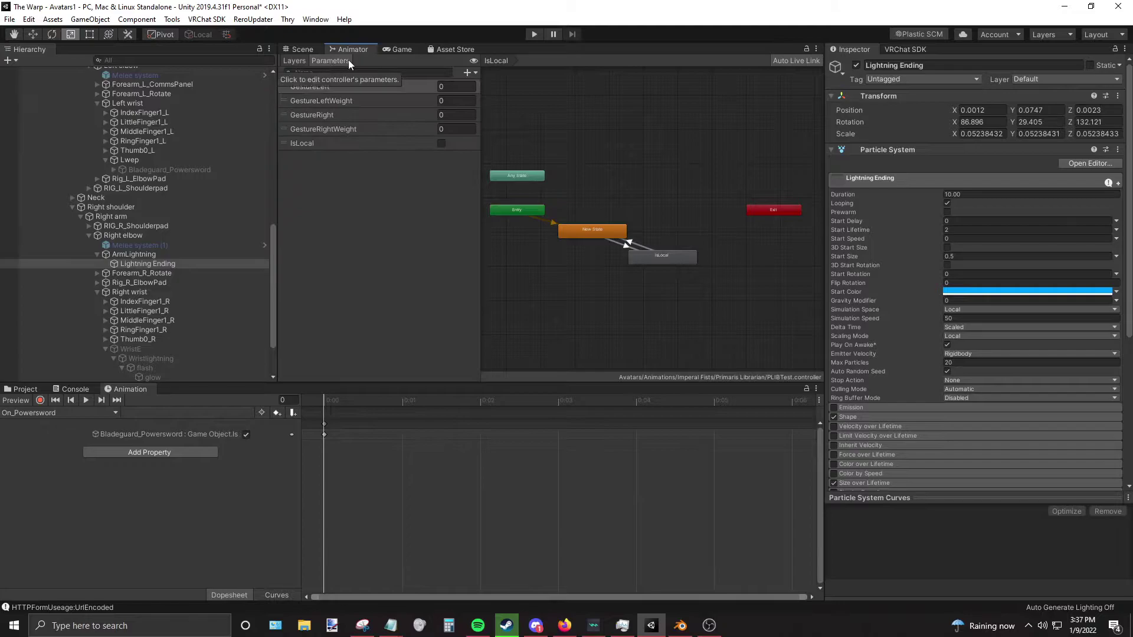
click(360, 90)
click(353, 115)
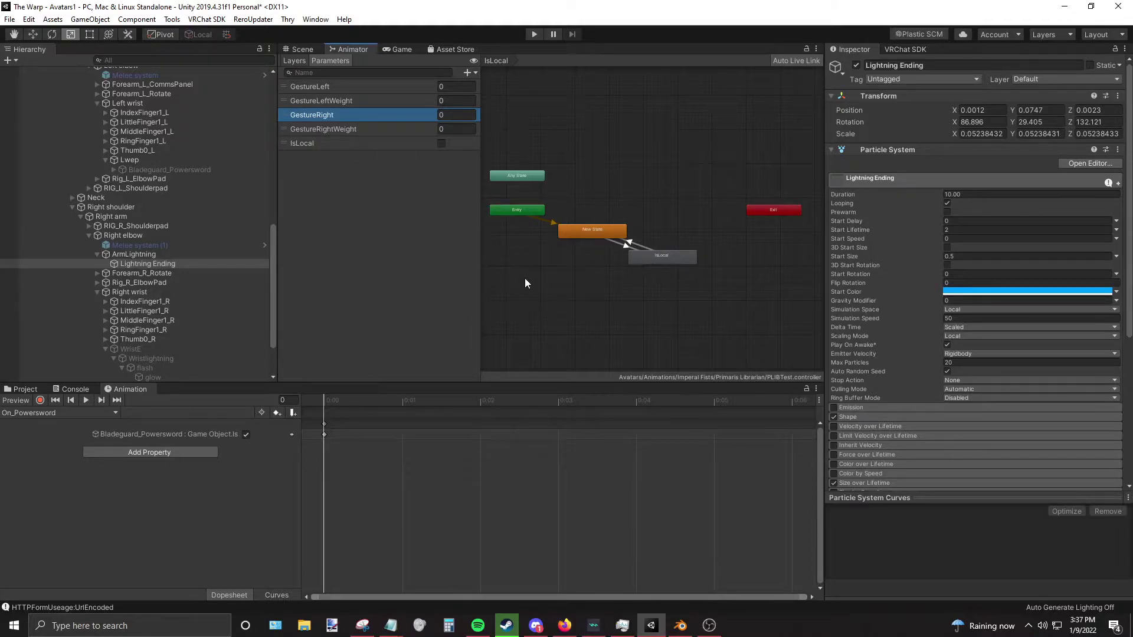
click(339, 89)
click(337, 113)
click(341, 90)
click(353, 113)
click(346, 89)
click(353, 115)
click(345, 88)
click(342, 115)
click(341, 86)
click(338, 119)
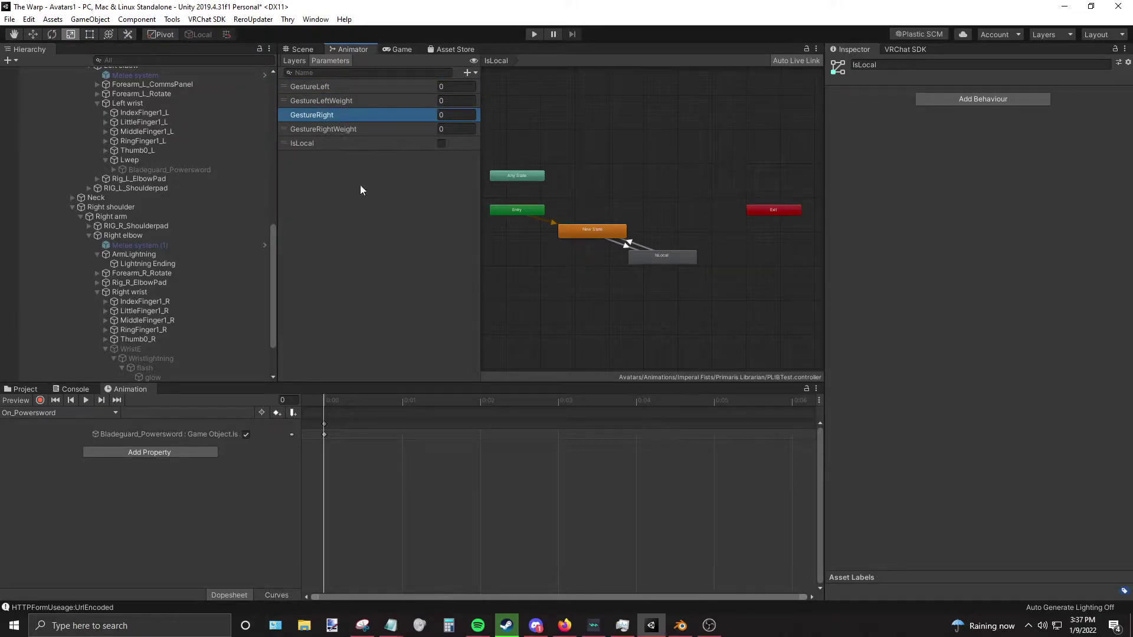
Step: Add two Int parameters named Lwep and Rwep
click(468, 72)
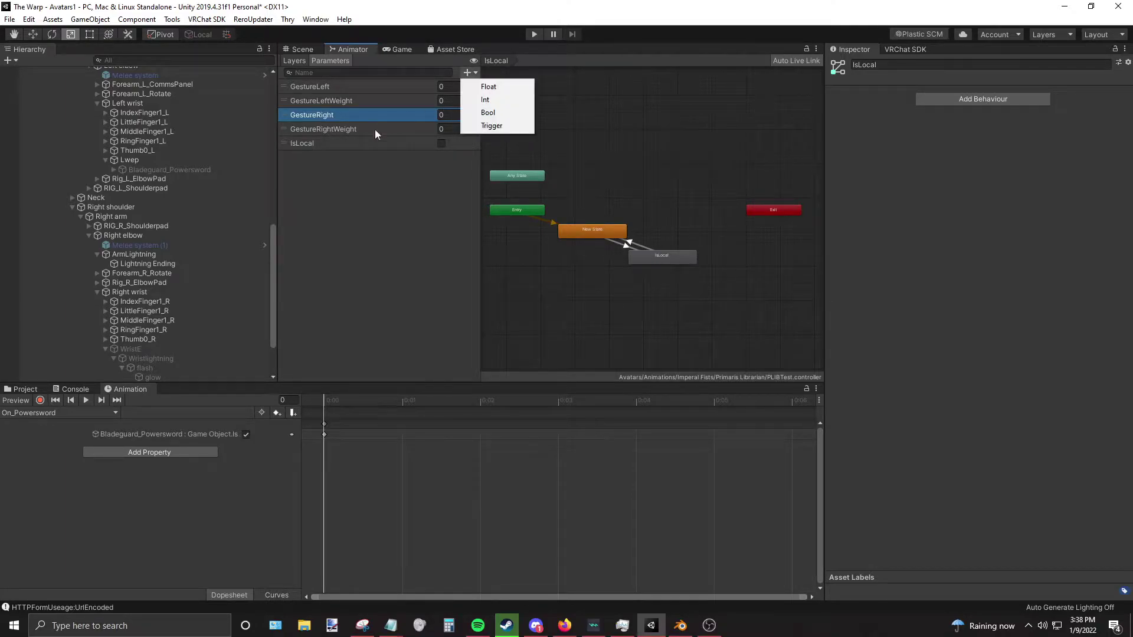
click(482, 100)
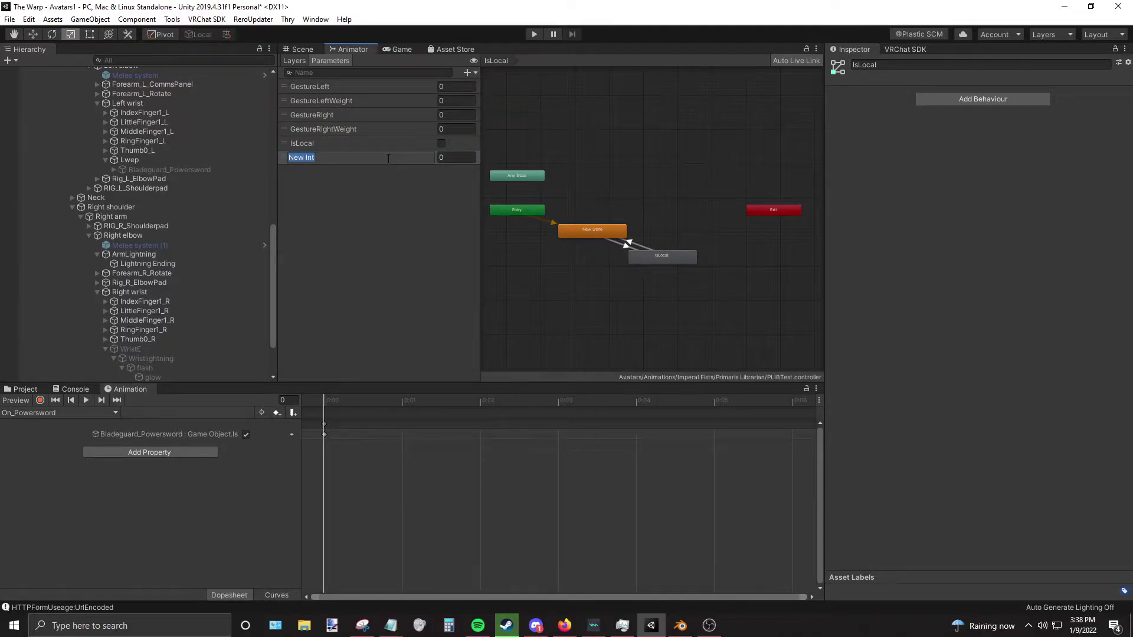
text(Lwep)
key(Return)
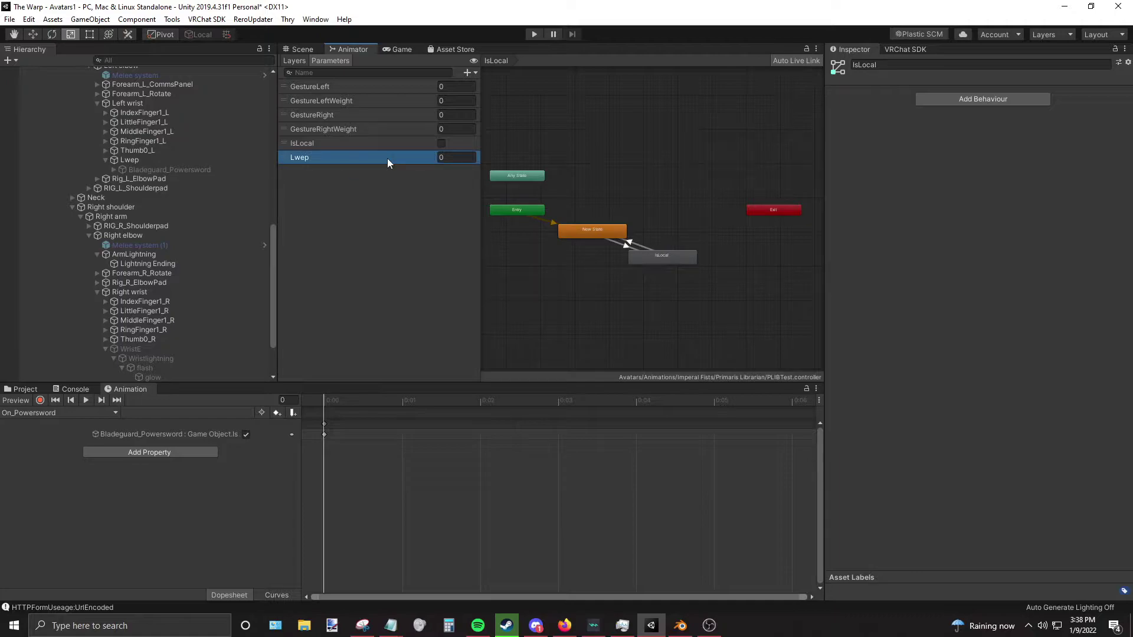
click(470, 72)
click(479, 99)
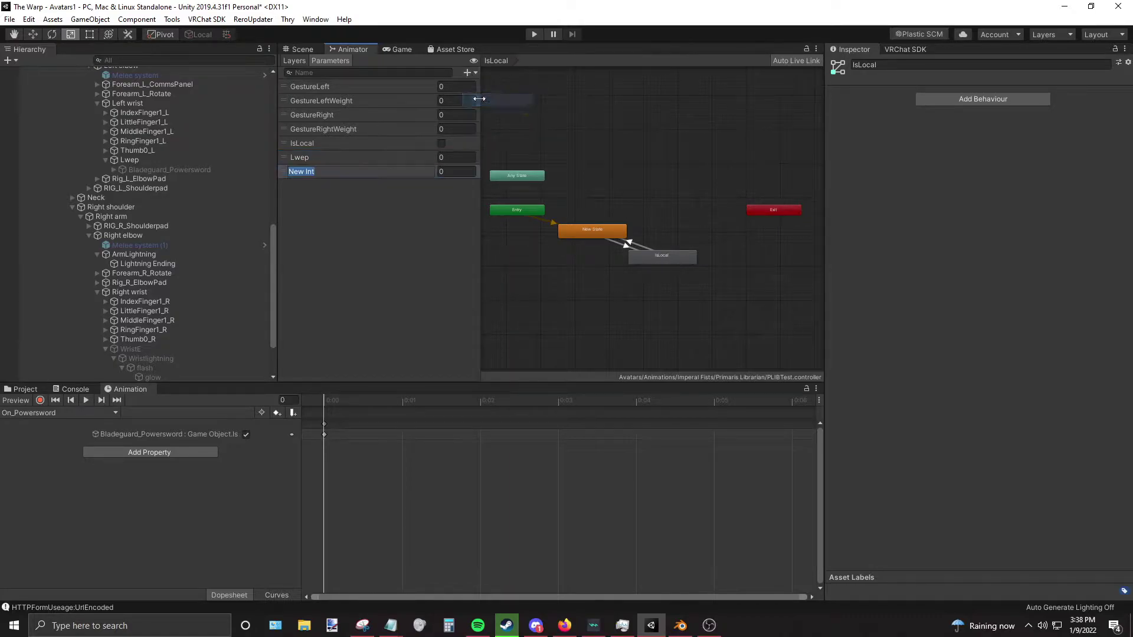
text(Rwep)
key(Return)
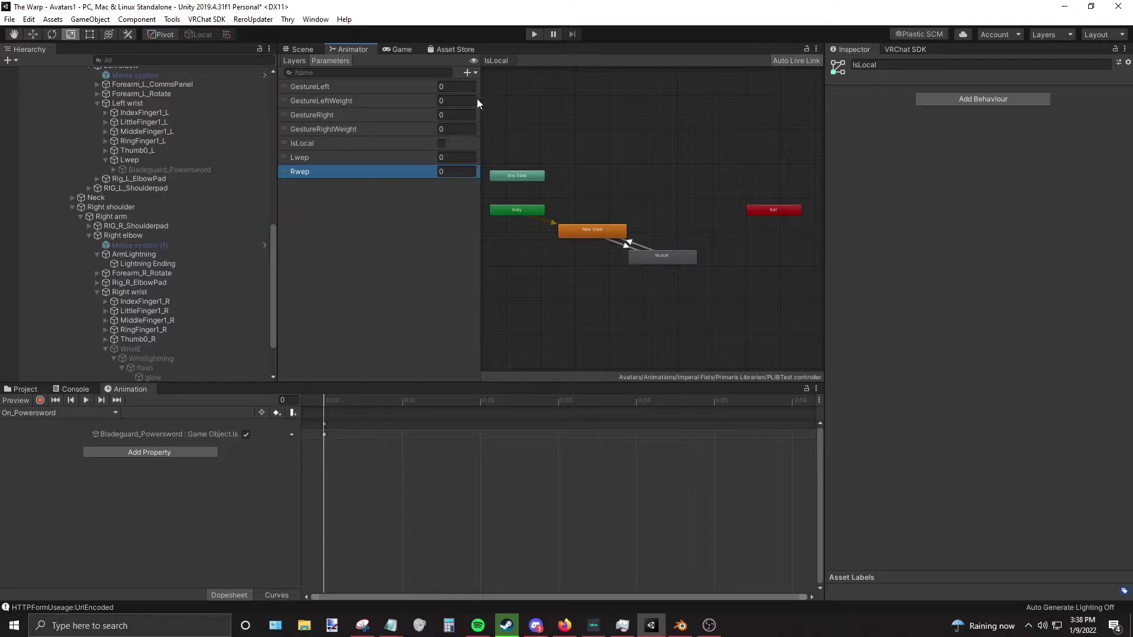
Step: Highlight the new Lwep and Rwep parameters in the list
click(313, 158)
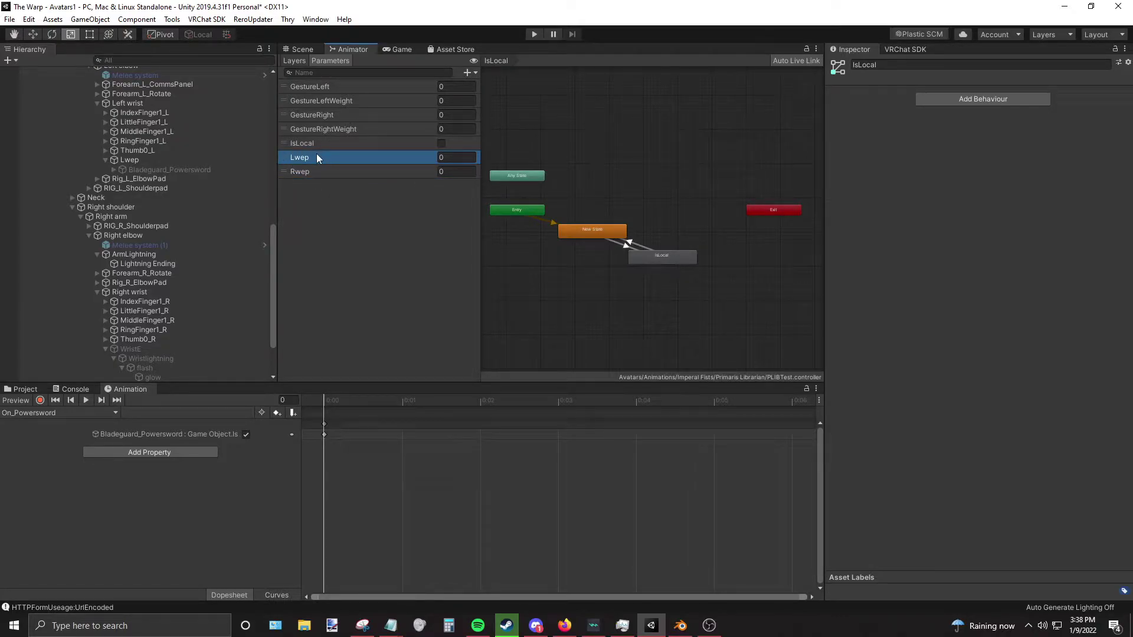
click(317, 171)
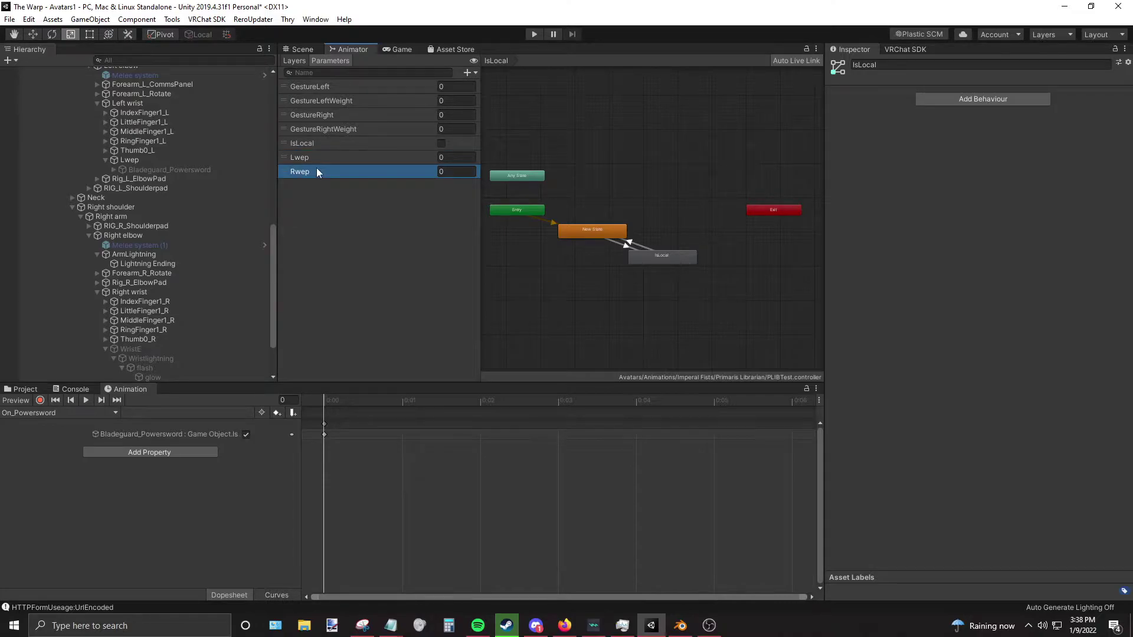
click(325, 157)
click(319, 170)
click(325, 158)
click(324, 170)
click(325, 157)
click(326, 170)
Step: Add a third Int parameter named Fisting and return to the Layers list
click(468, 74)
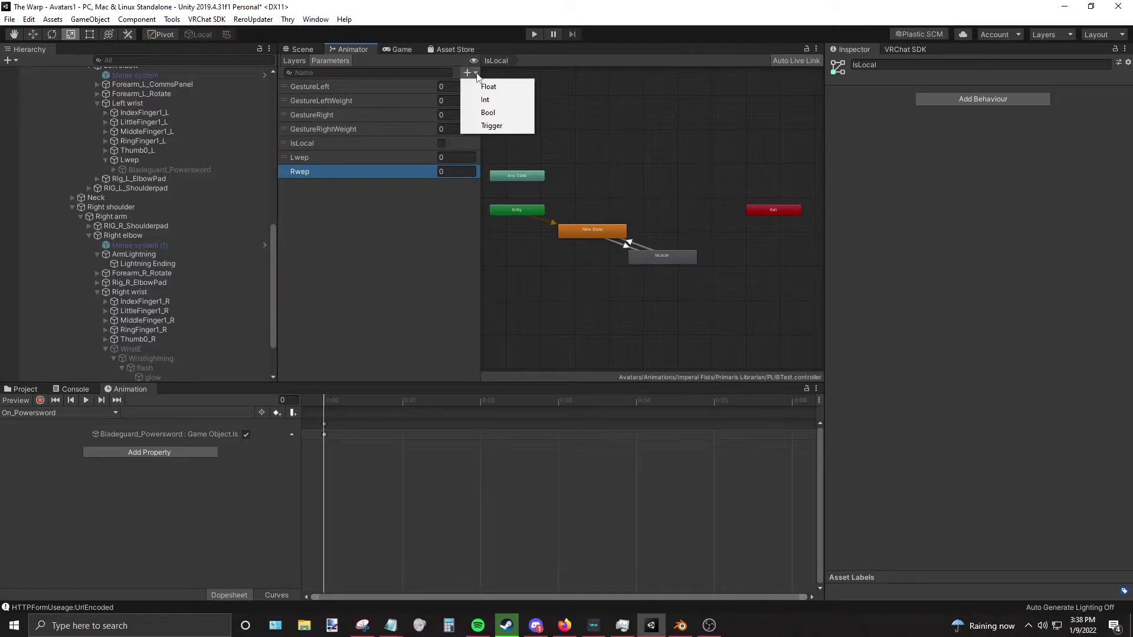
click(493, 107)
text(Fisting)
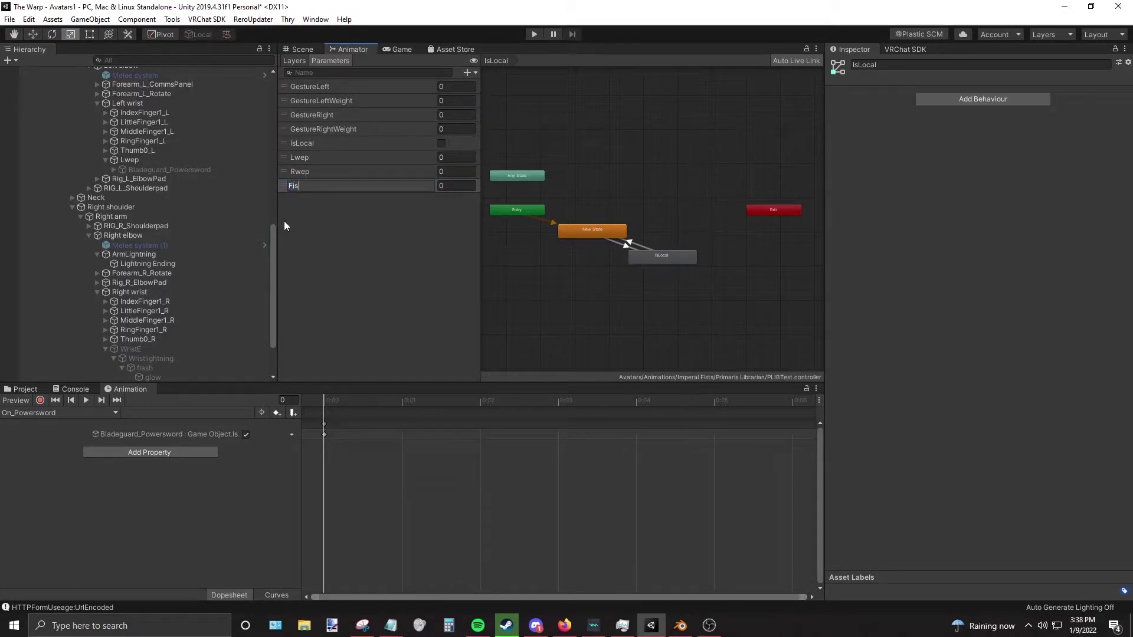
key(Return)
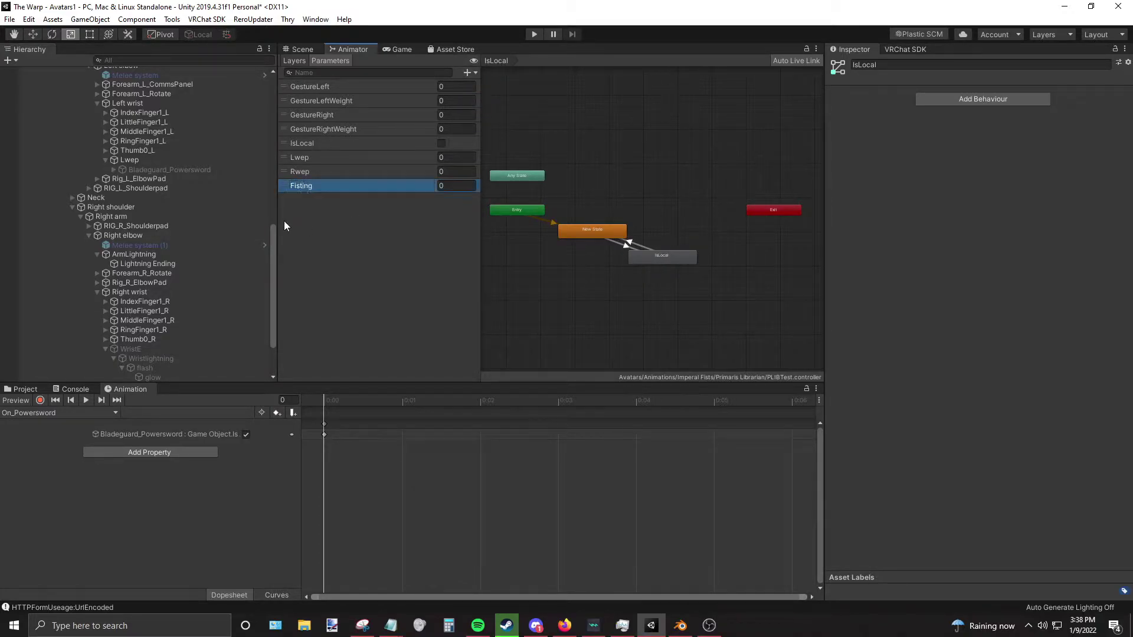
click(295, 61)
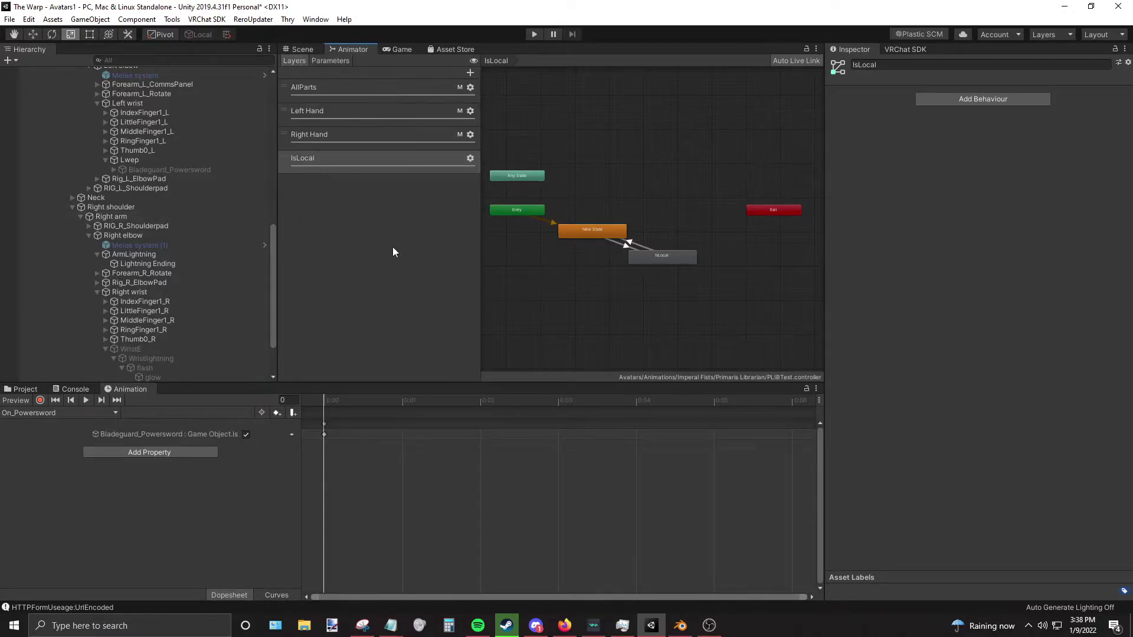
Step: Open the Right Hand layer and select its Any State to Fist and Peace transitions
click(332, 112)
click(348, 135)
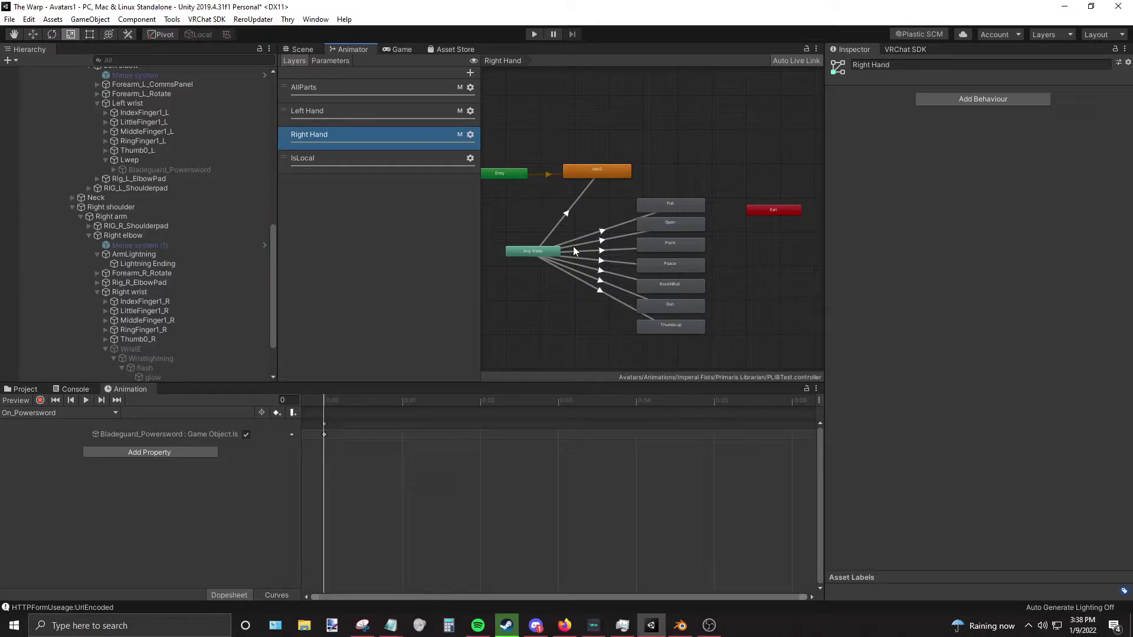
click(610, 230)
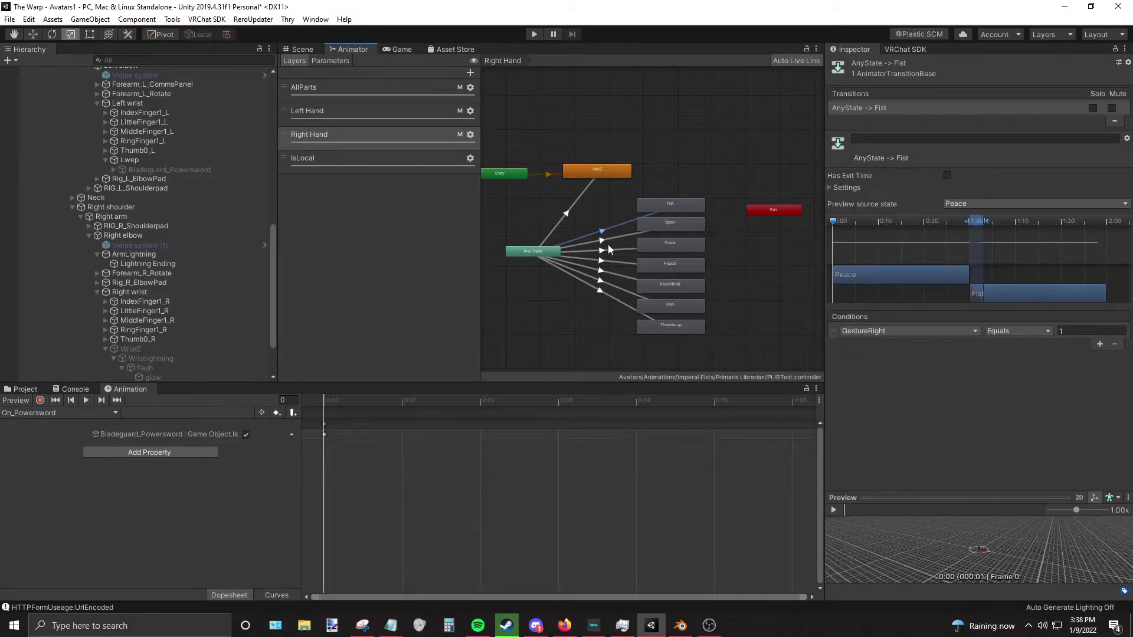
click(607, 244)
click(607, 239)
click(601, 261)
Step: Review the Fist (GestureRight equals 1) and Peace (equals 4) transition conditions
scroll(706, 296, up, 4)
middle_drag(672, 253, 711, 247)
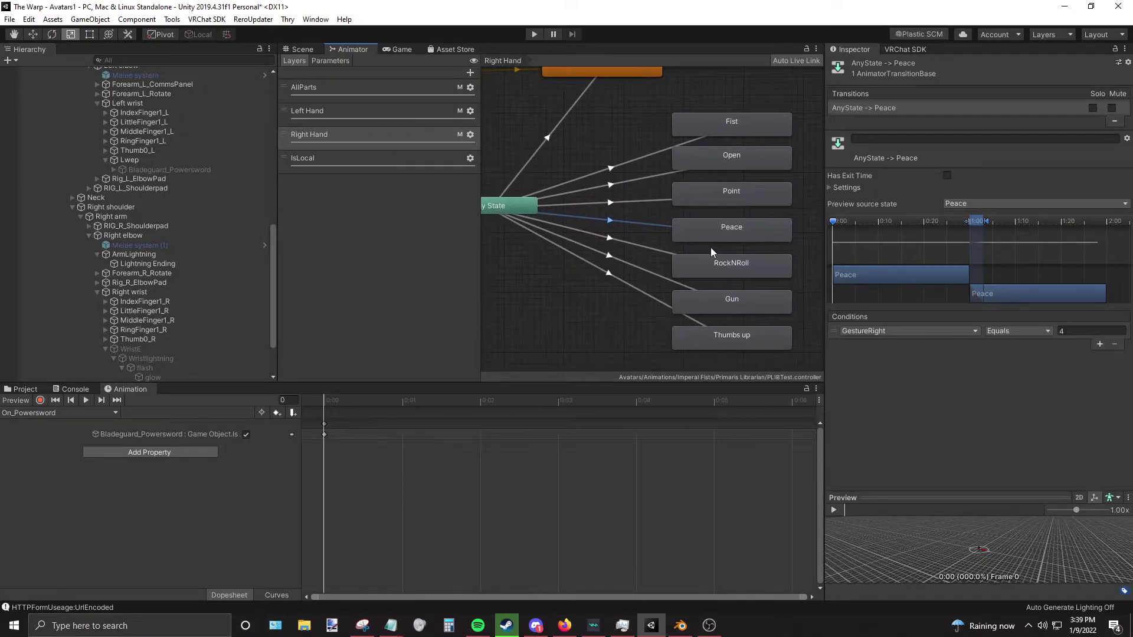
click(611, 170)
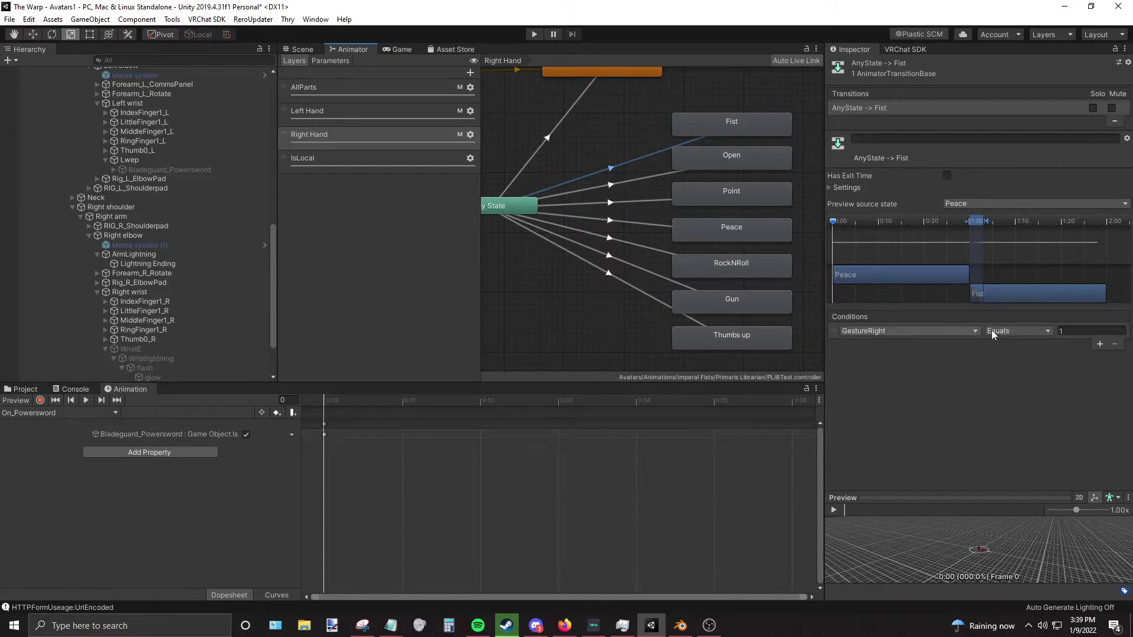
click(609, 221)
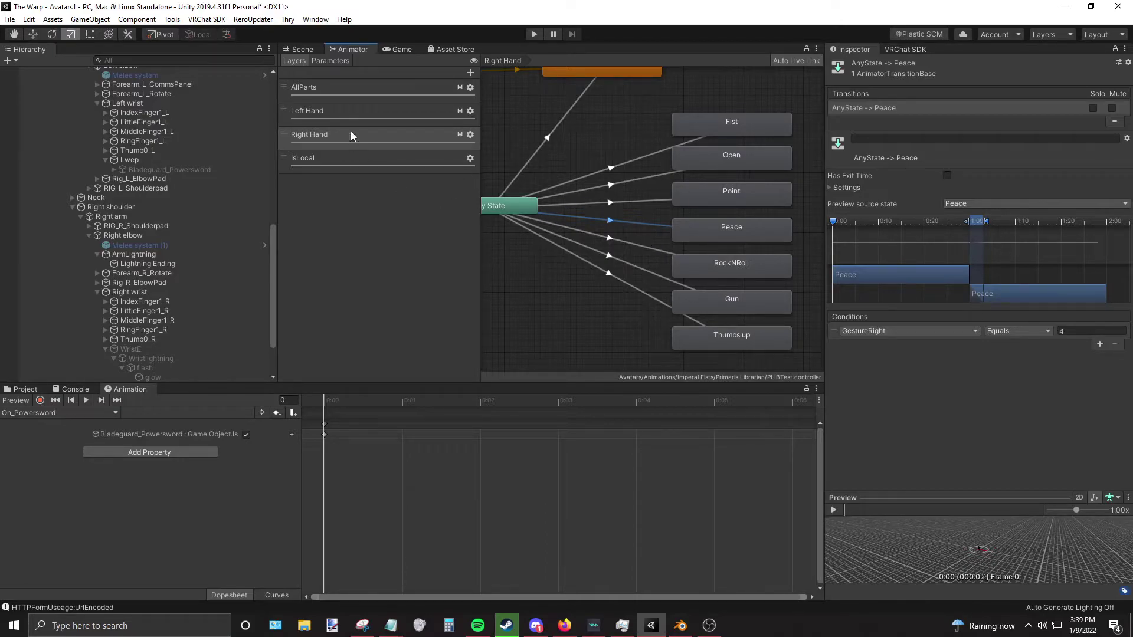
click(561, 303)
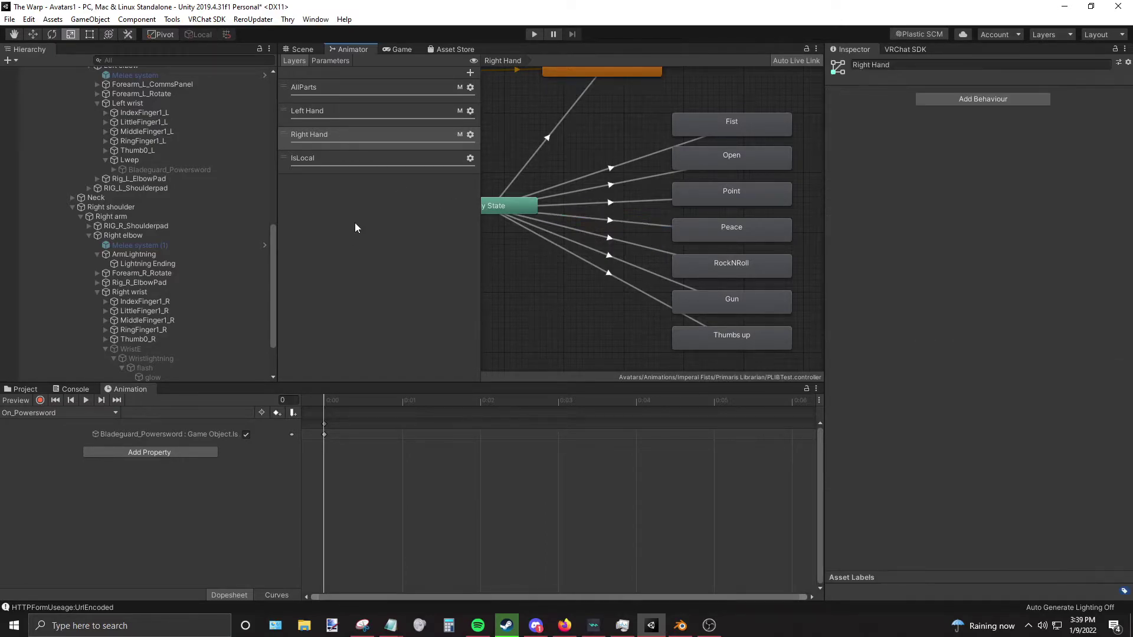
Step: Add a new animator layer named Lgest
click(470, 72)
text(Lgest)
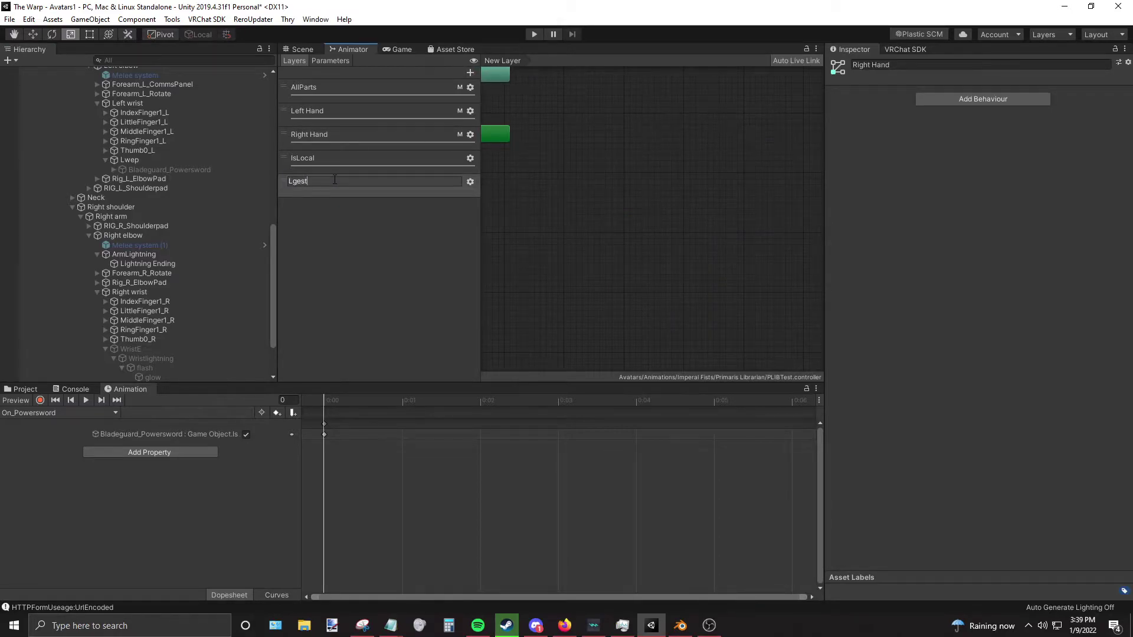
key(Return)
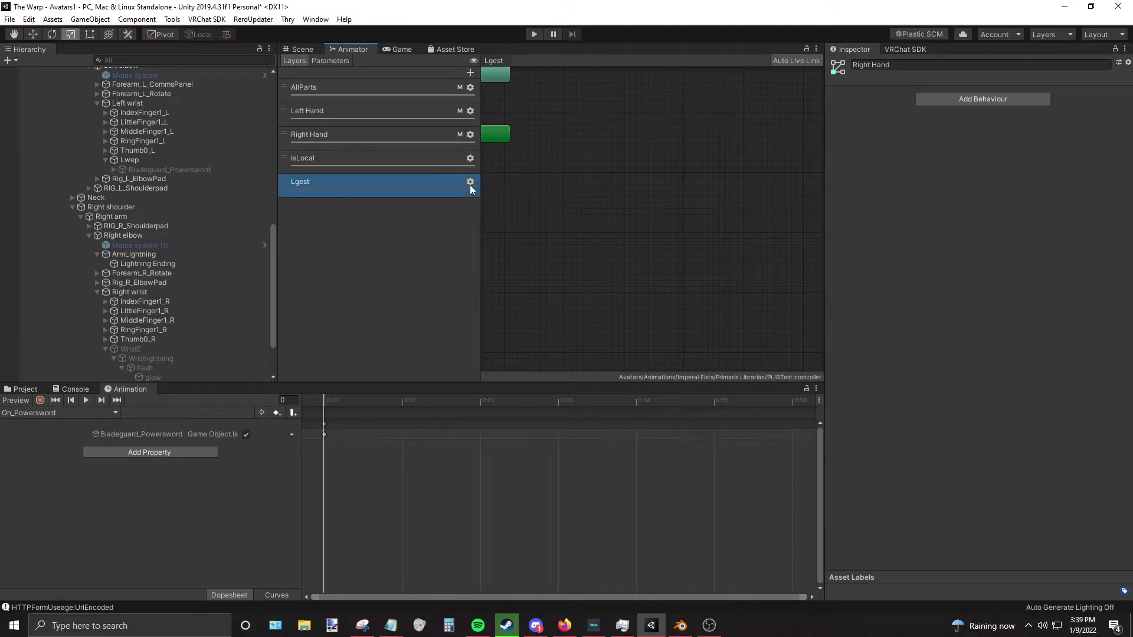
click(470, 182)
click(402, 206)
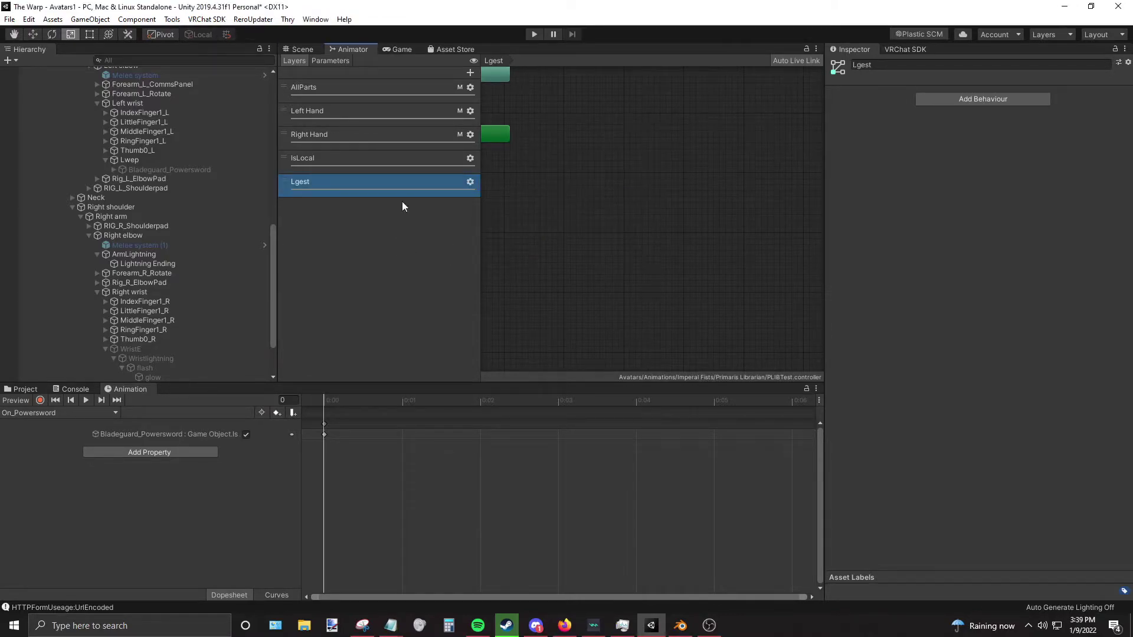
Step: Add a layer named Rgest and set its weight to 1
click(470, 72)
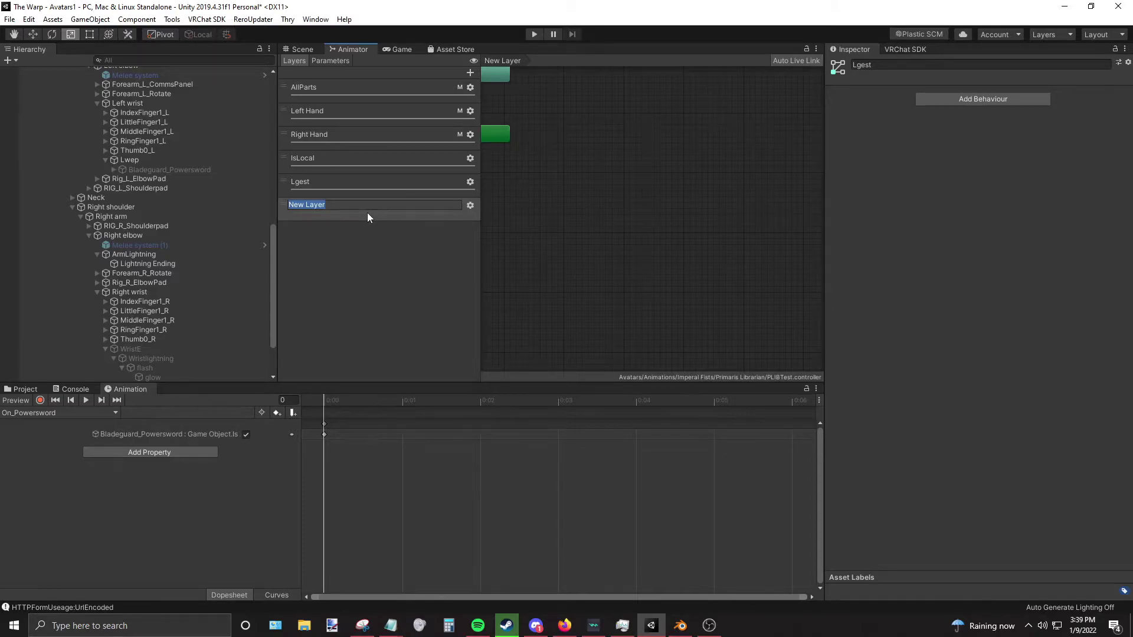
text(Rgest)
key(Return)
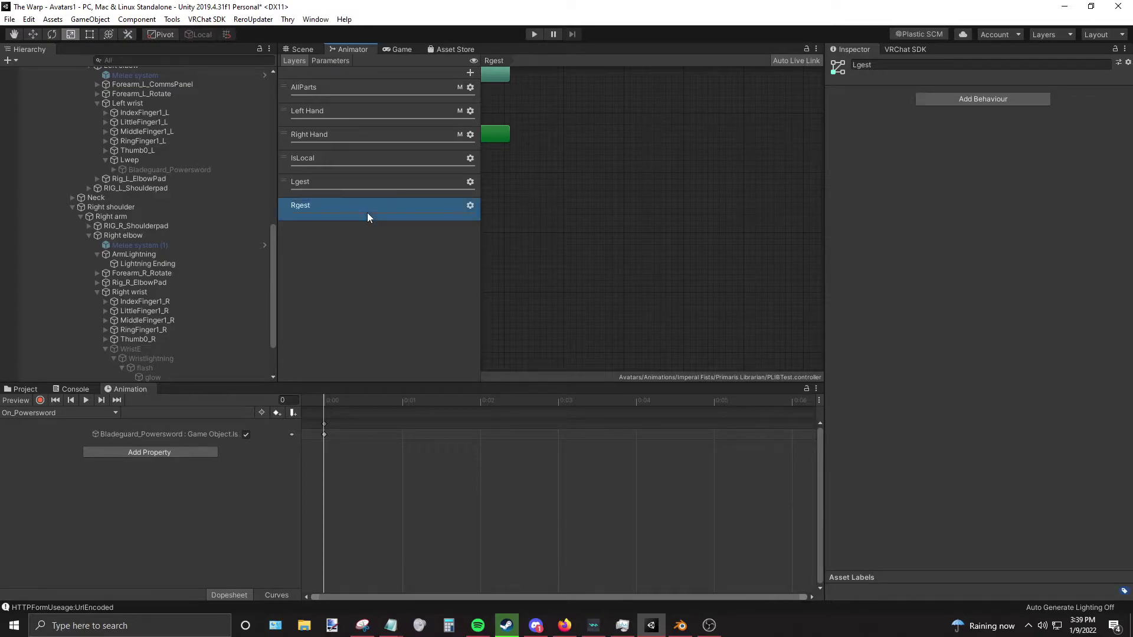
click(470, 205)
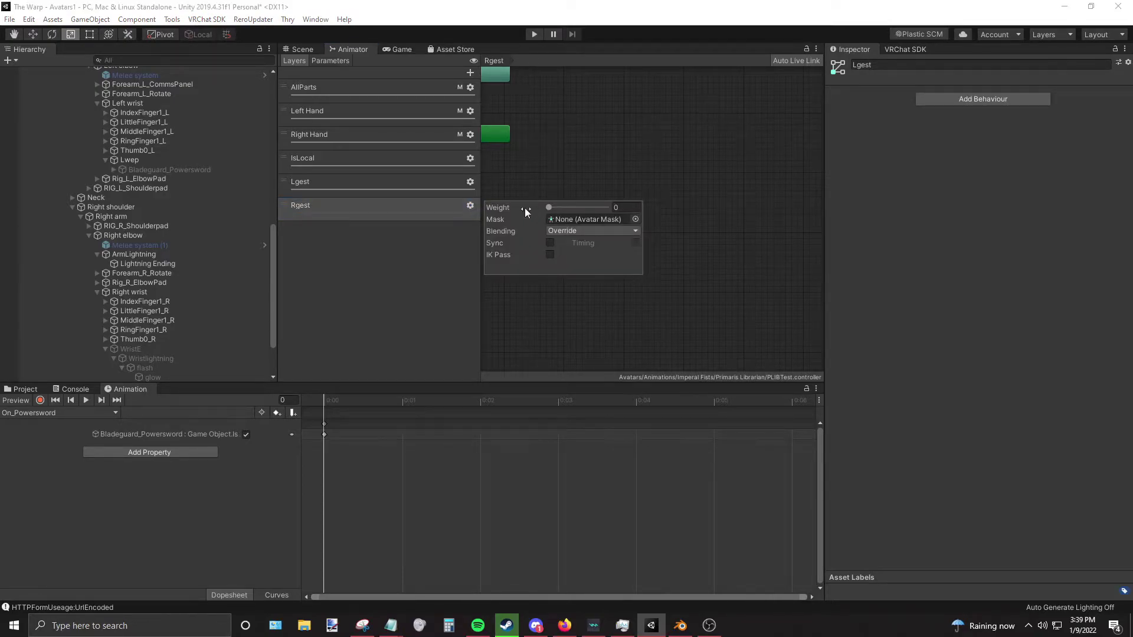
text(1)
click(398, 290)
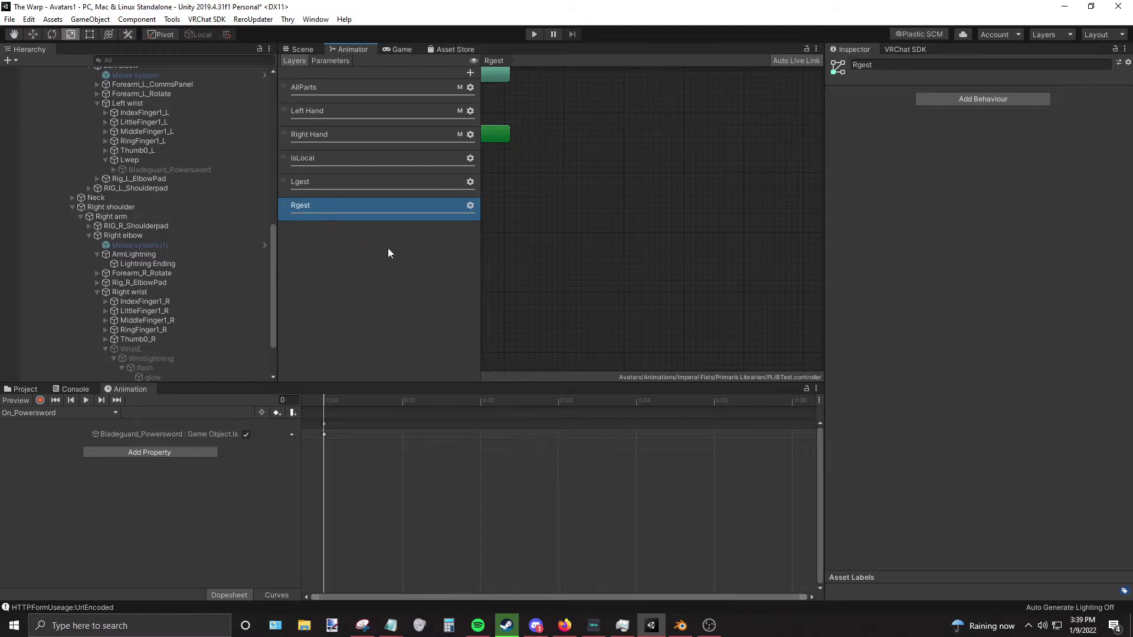
Step: Create an empty New State in Rgest and place it beside Entry
right_click(568, 160)
mouse_move(596, 165)
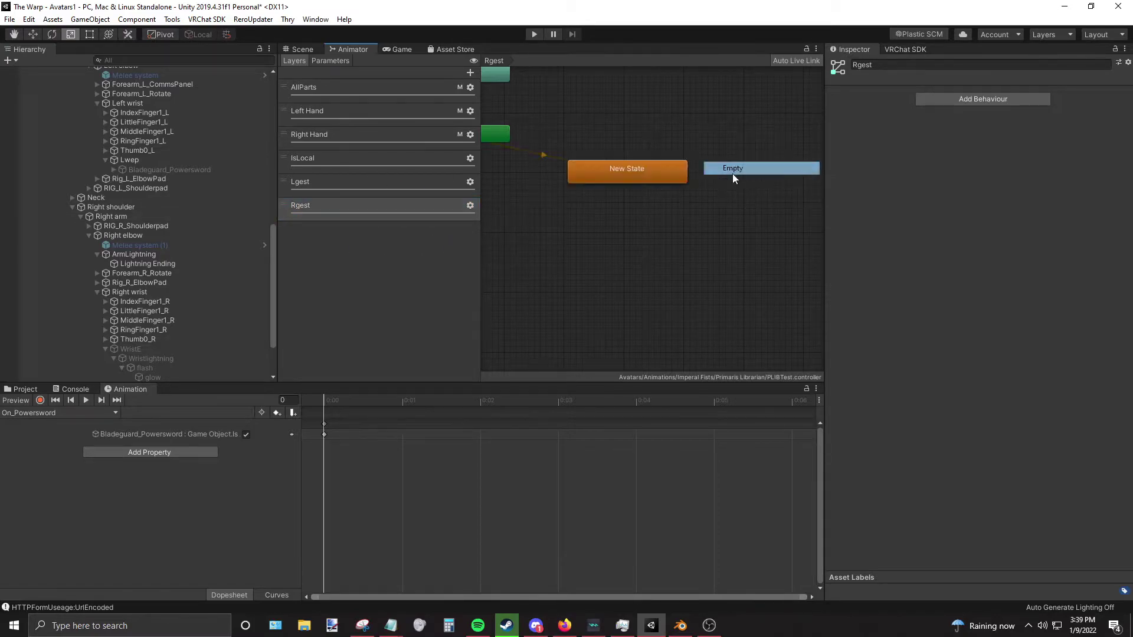
click(732, 173)
scroll(659, 225, up, 5)
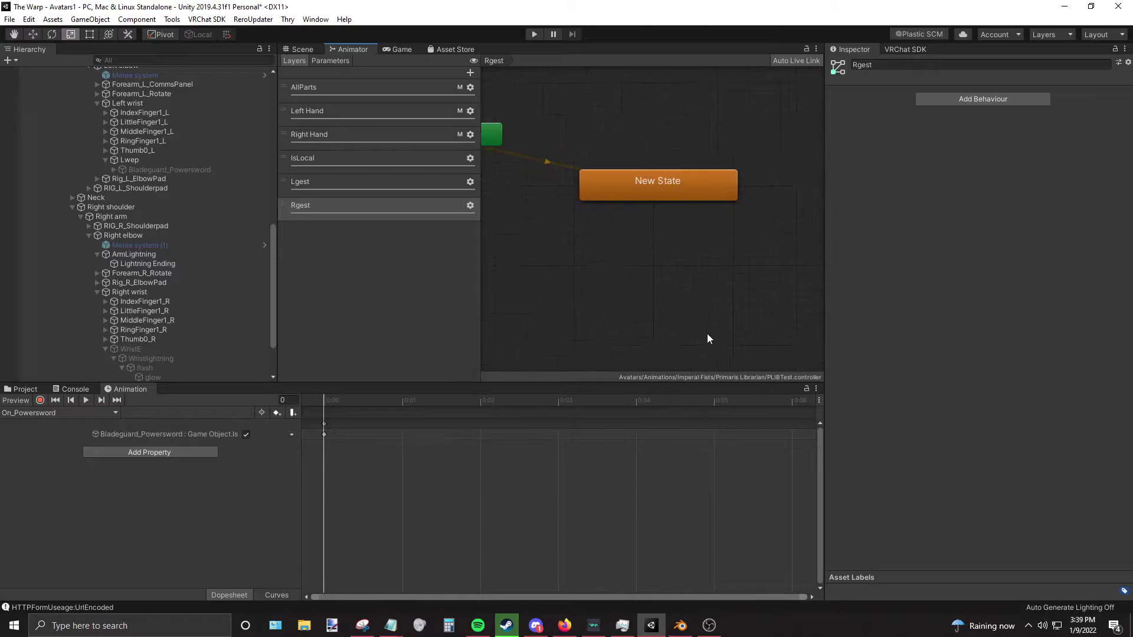
drag(667, 238, 644, 210)
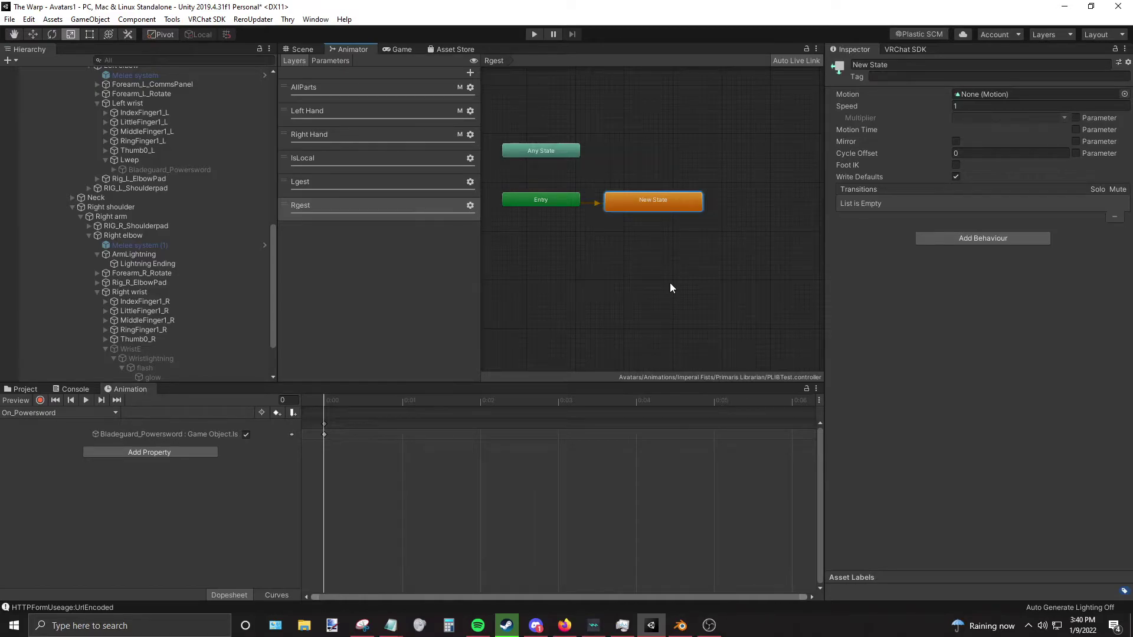
scroll(181, 258, up, 5)
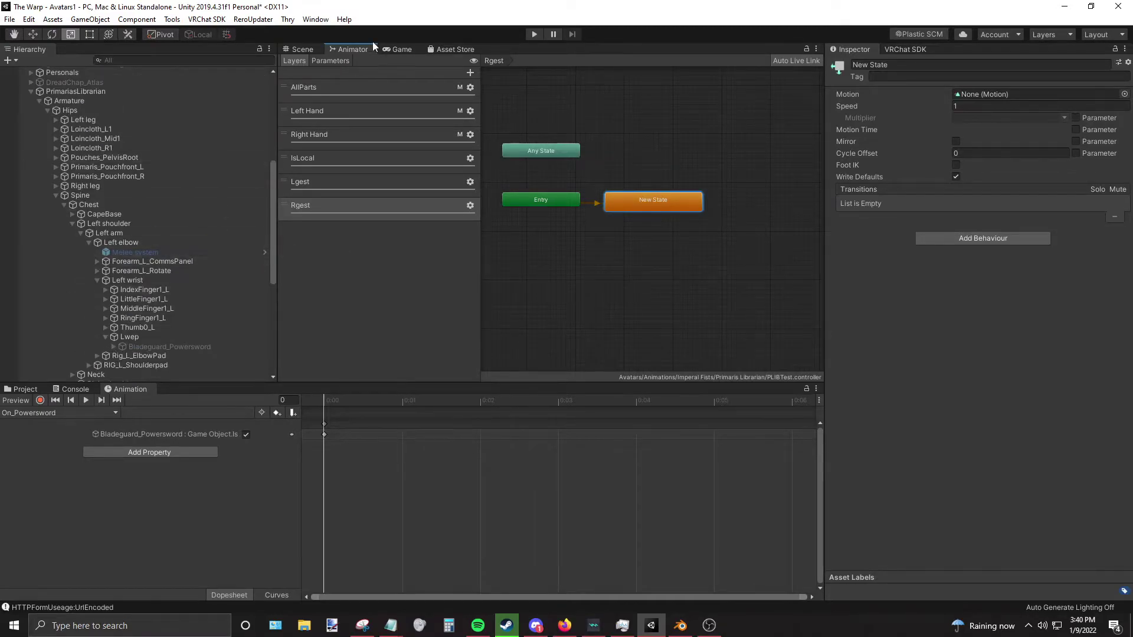
Step: Check the avatar in the 3D scene, then go back to the Rgest graph
click(302, 49)
scroll(176, 266, up, 3)
scroll(176, 272, down, 6)
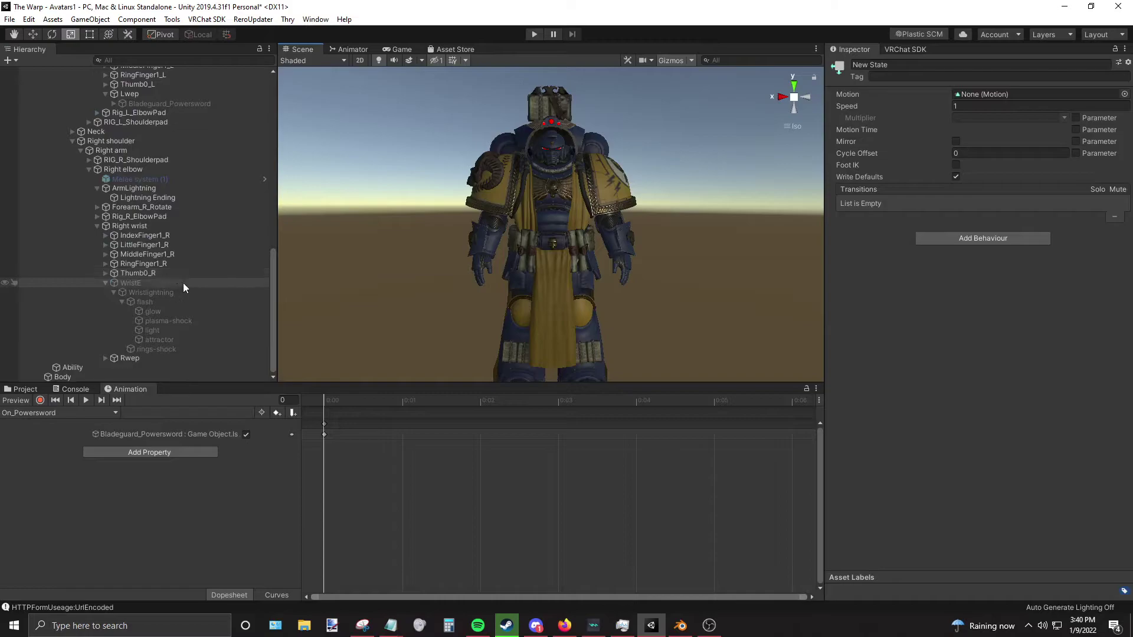
click(360, 52)
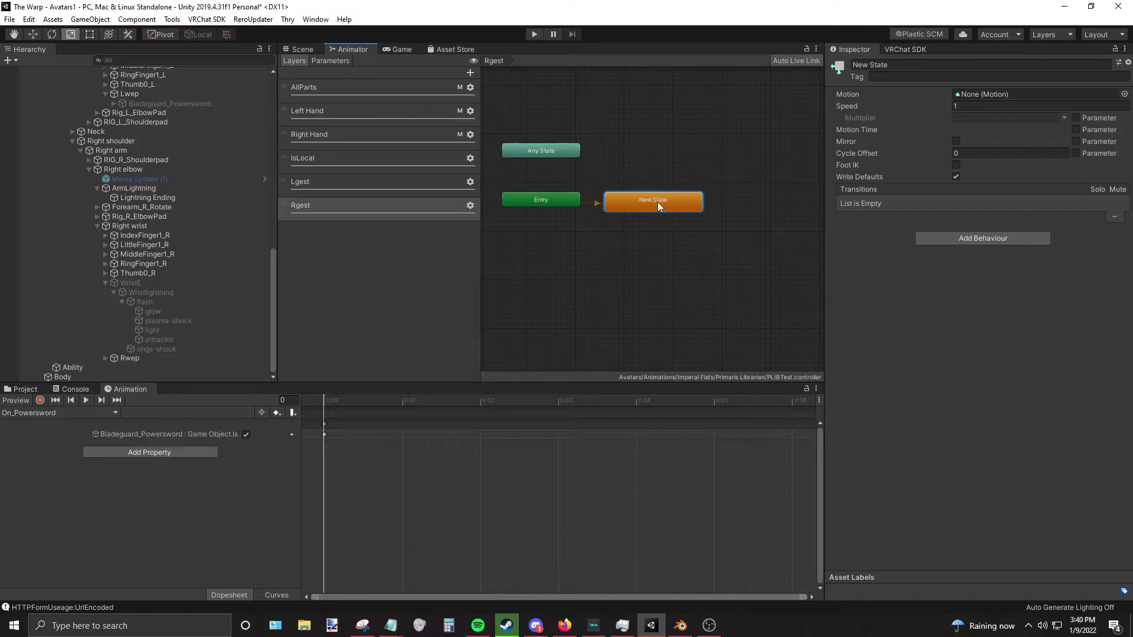
Step: Add the FistR_PLIB clip as a state and make a transition to it from New State
middle_drag(659, 201, 578, 202)
click(23, 389)
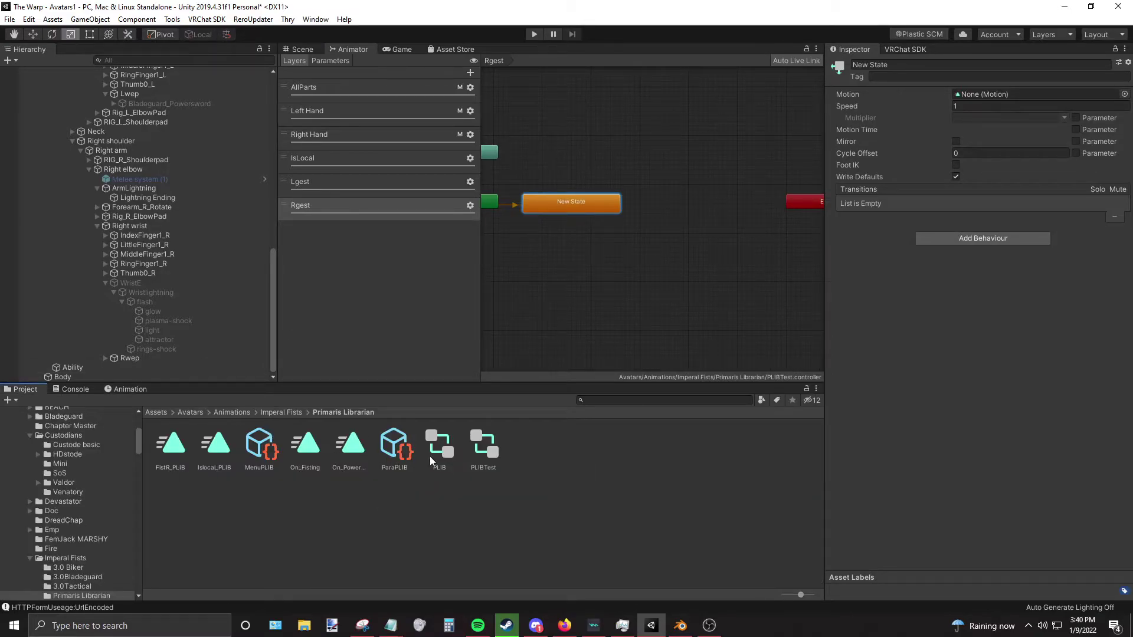
drag(170, 444, 652, 207)
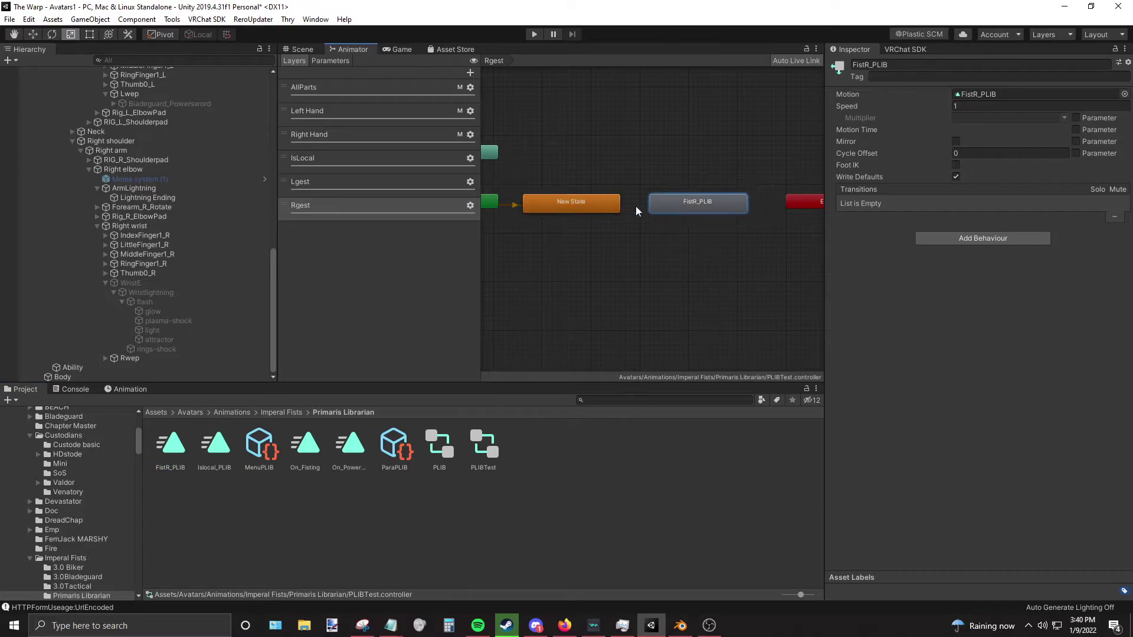
right_click(607, 204)
click(720, 165)
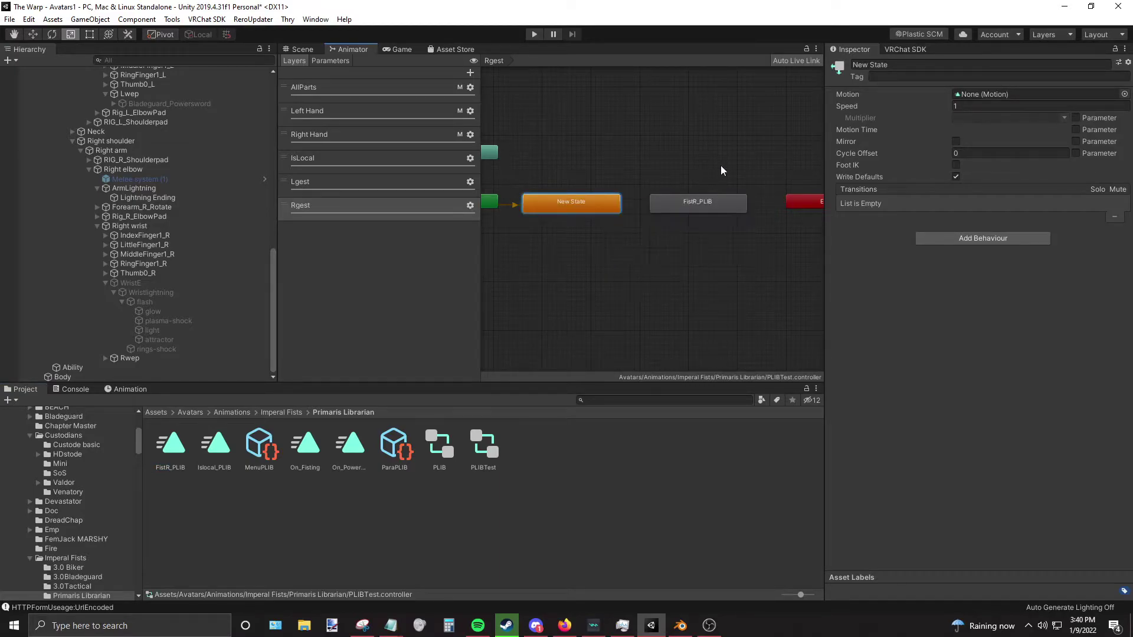
right_click(661, 202)
click(678, 207)
click(608, 204)
click(630, 208)
Step: Disable Has Exit Time on the New State to FistR_PLIB transition and set duration 0.1
click(892, 188)
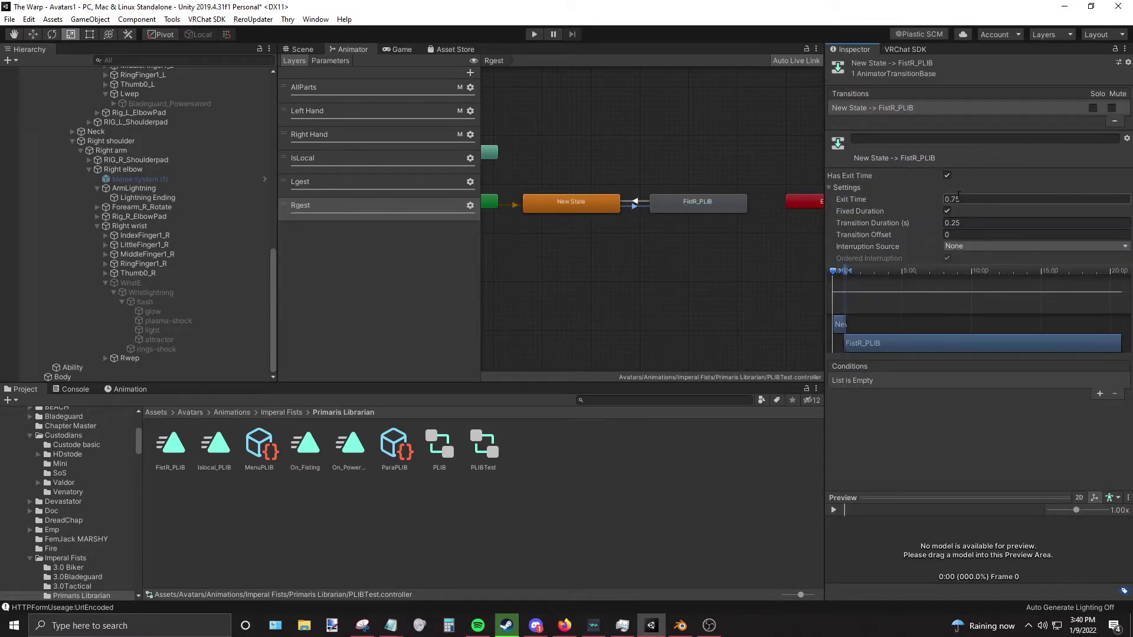
text(0)
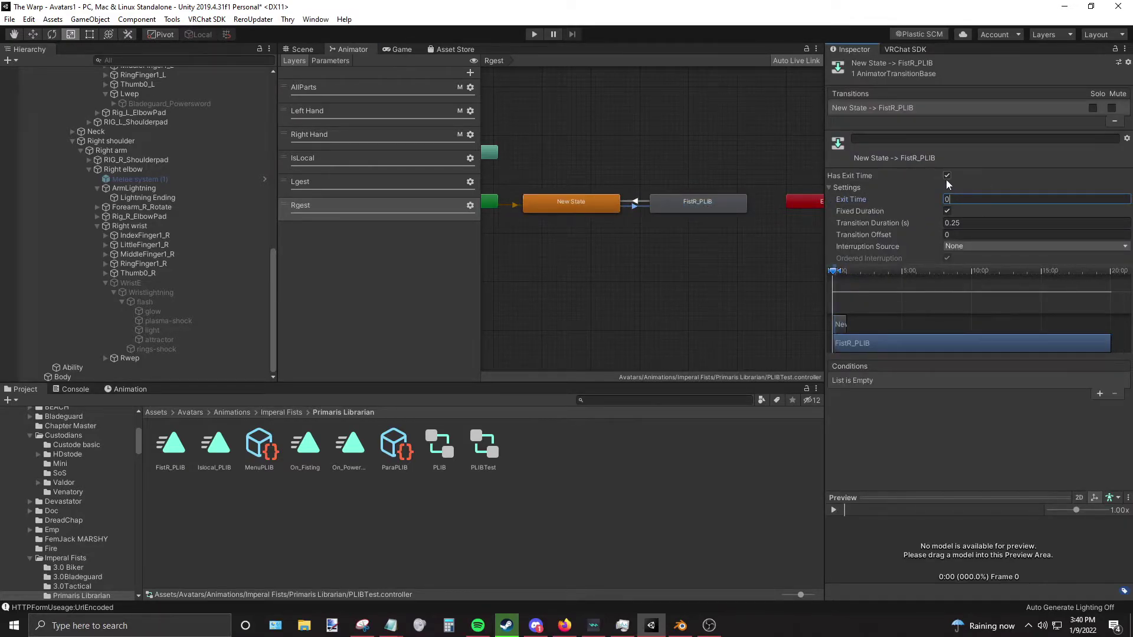
click(947, 176)
click(948, 177)
click(952, 200)
click(947, 175)
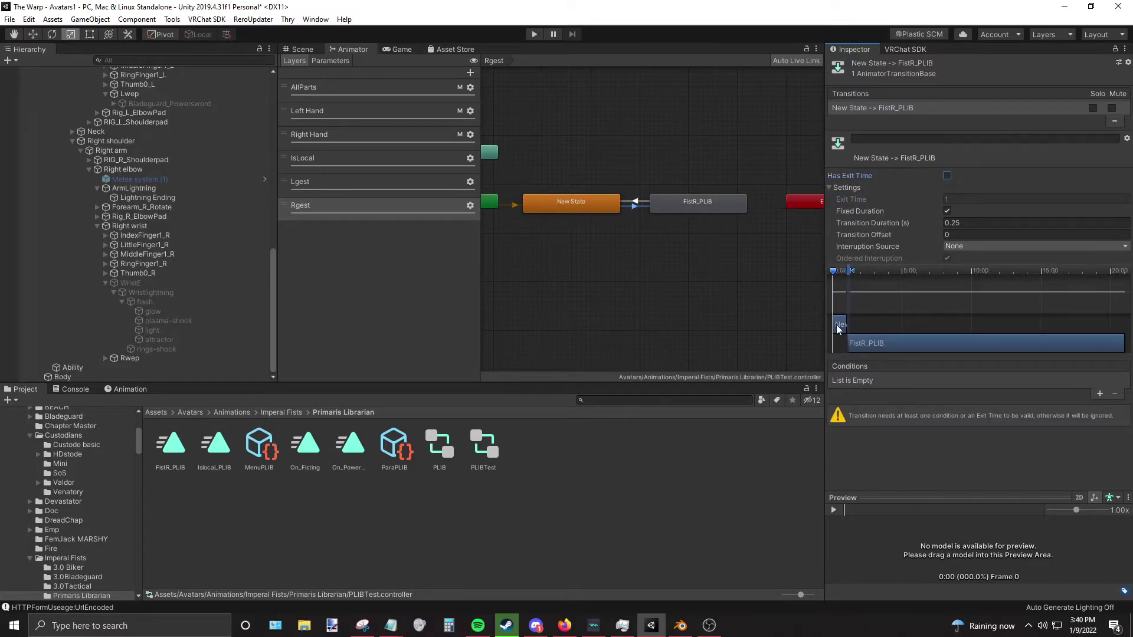
click(947, 175)
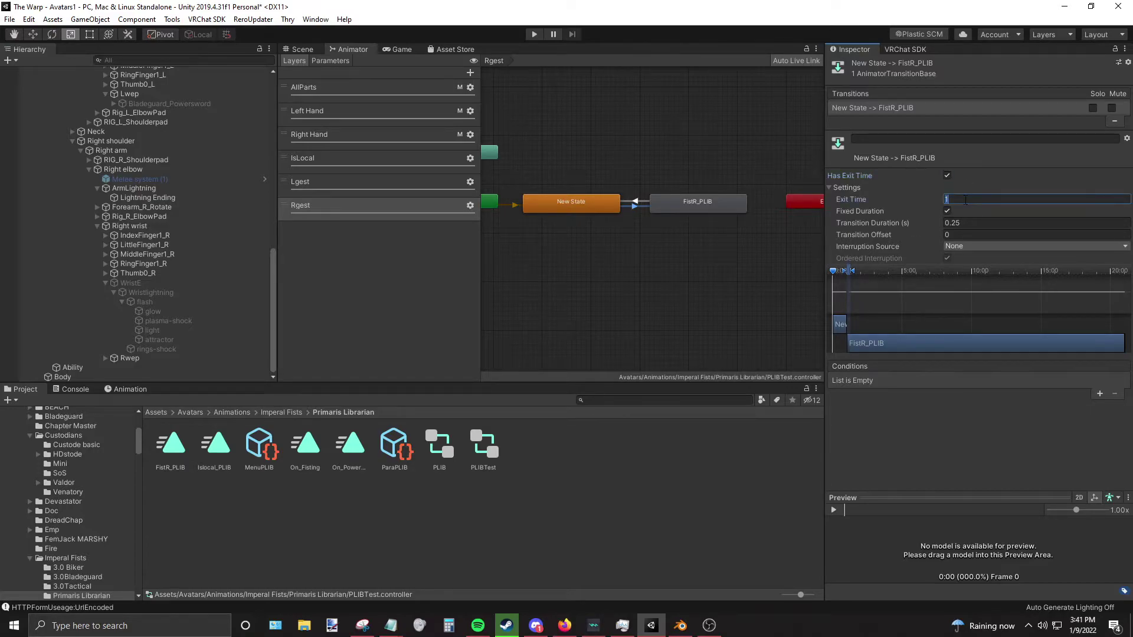
click(947, 176)
click(959, 224)
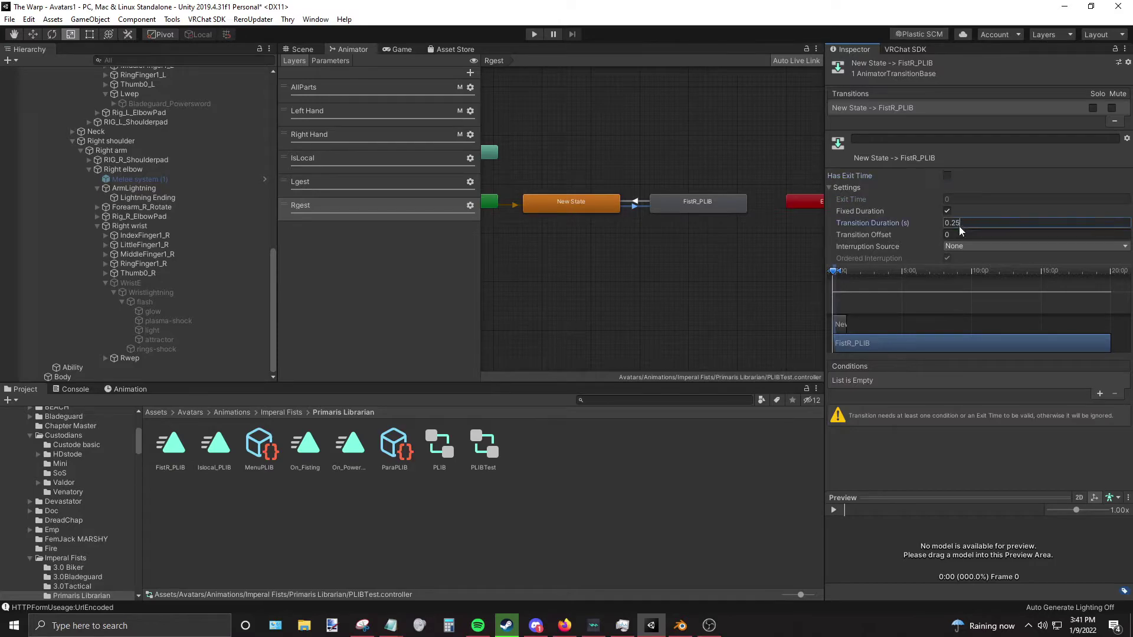
text(1)
Step: Add a GestureRight Equals 1 condition to the transition
click(1100, 394)
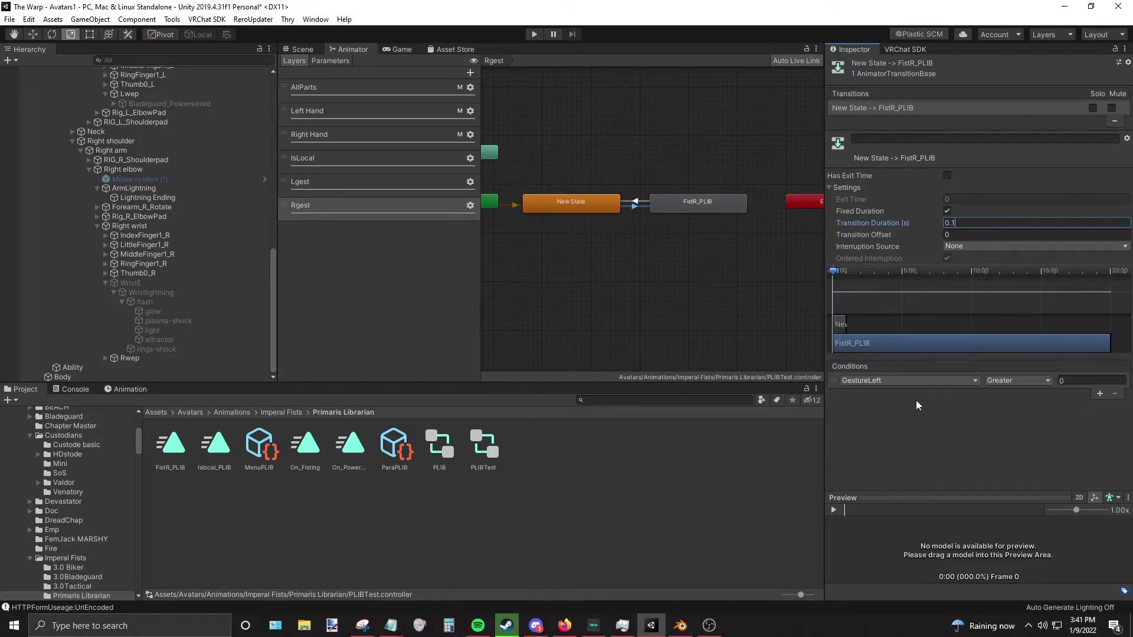
click(894, 382)
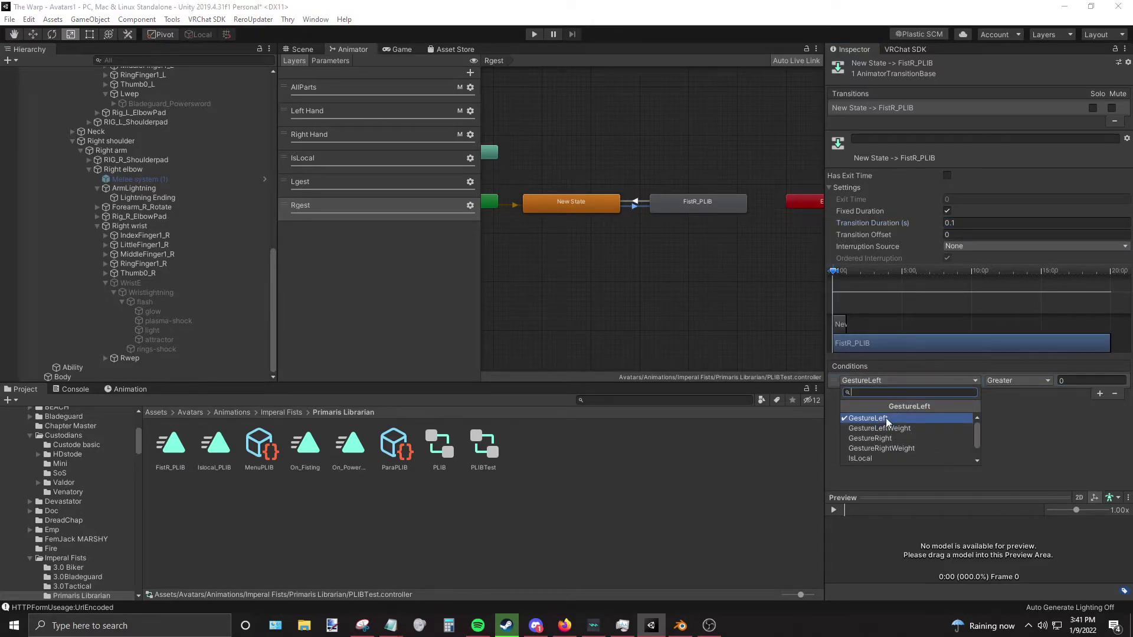
click(883, 439)
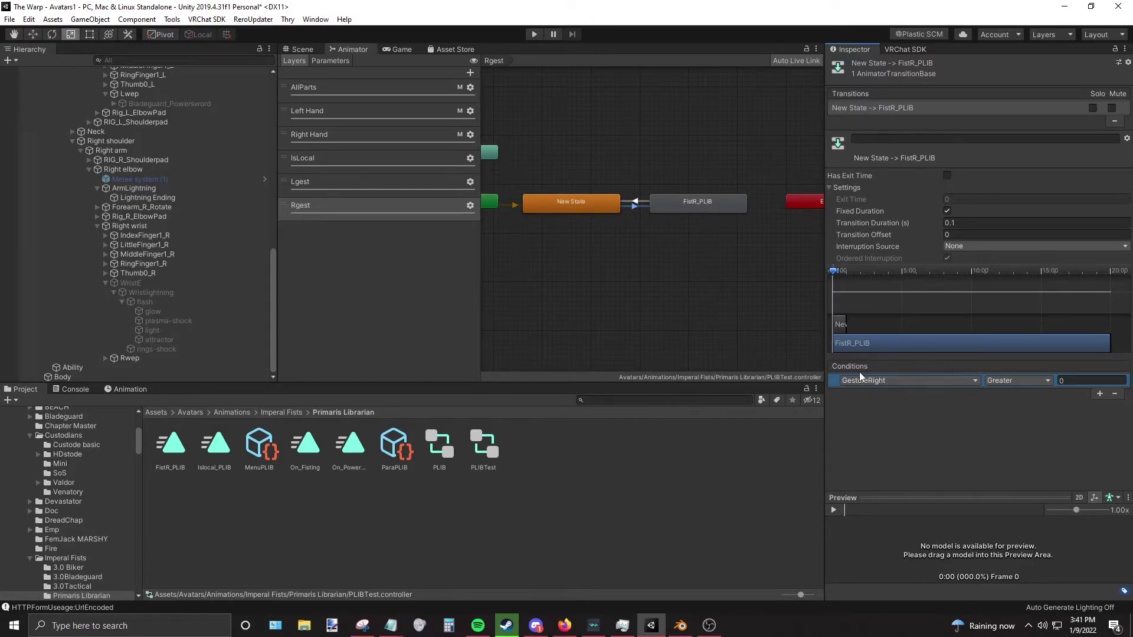
click(1017, 380)
click(1029, 419)
text(1)
Step: Try Less and Greater comparisons with values 0 and 2, settling back on Equals 1
click(1007, 381)
click(1027, 406)
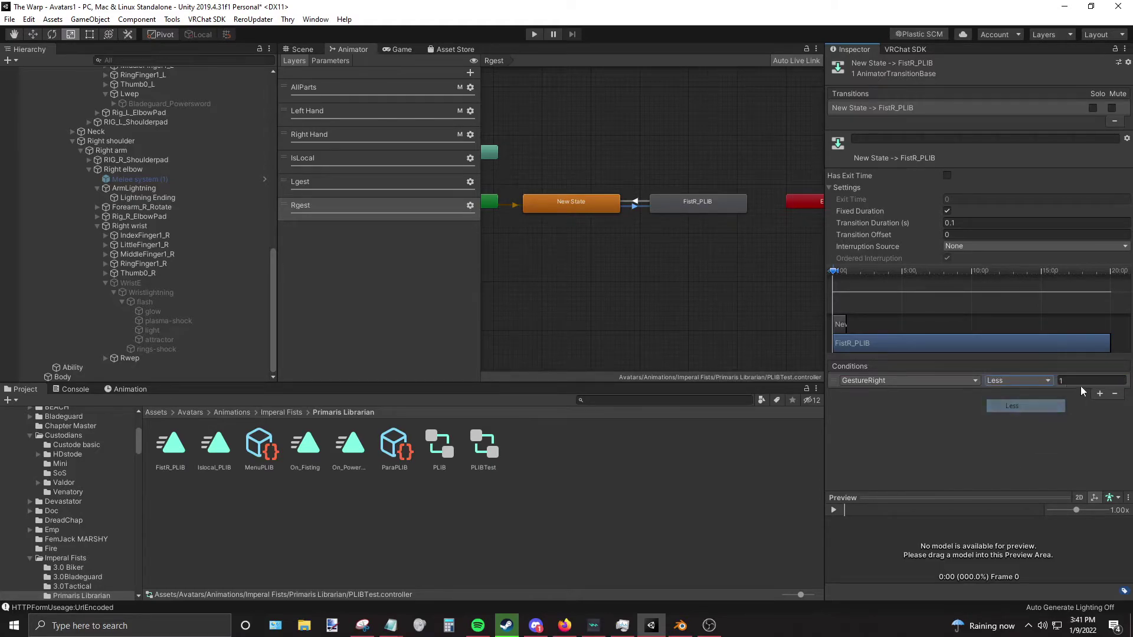
click(1044, 382)
click(1030, 416)
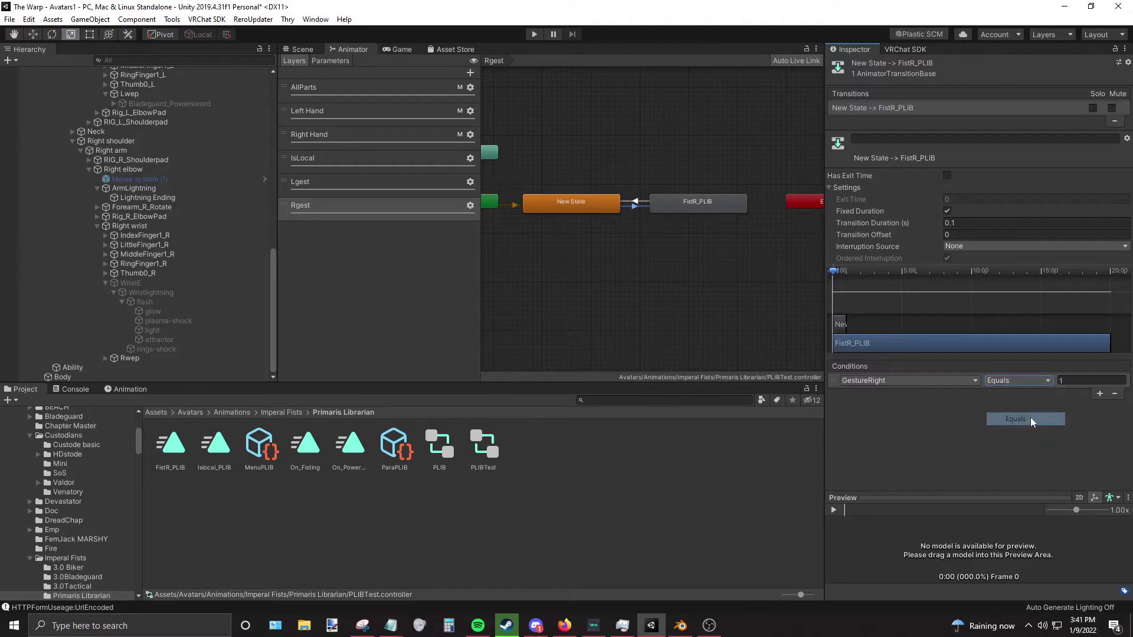
click(1029, 381)
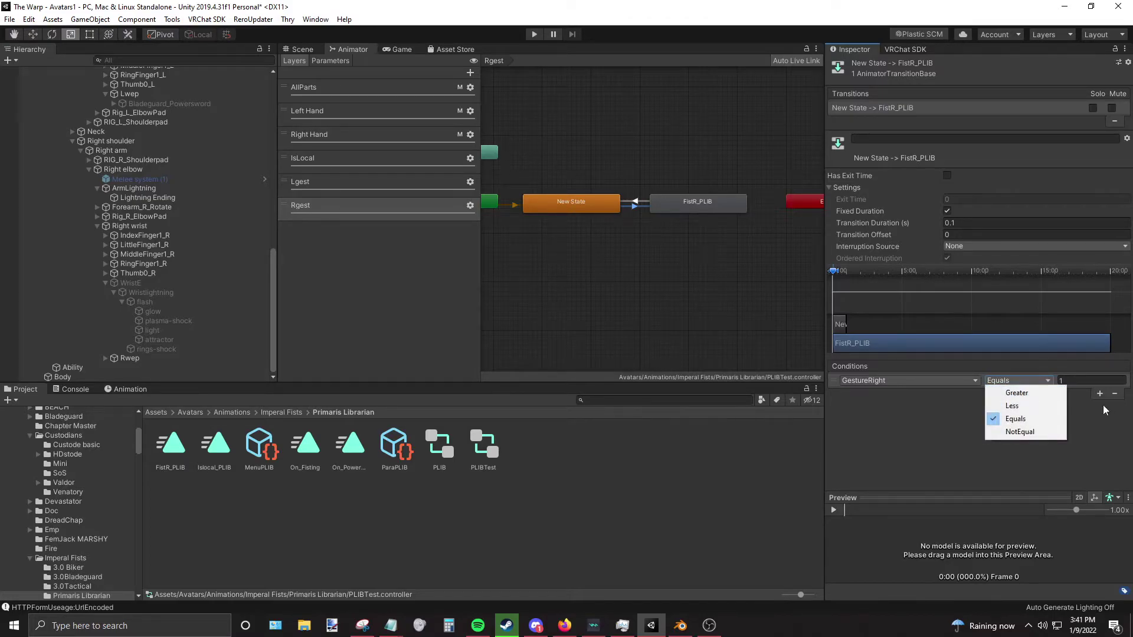
click(1037, 393)
click(1070, 381)
text(0)
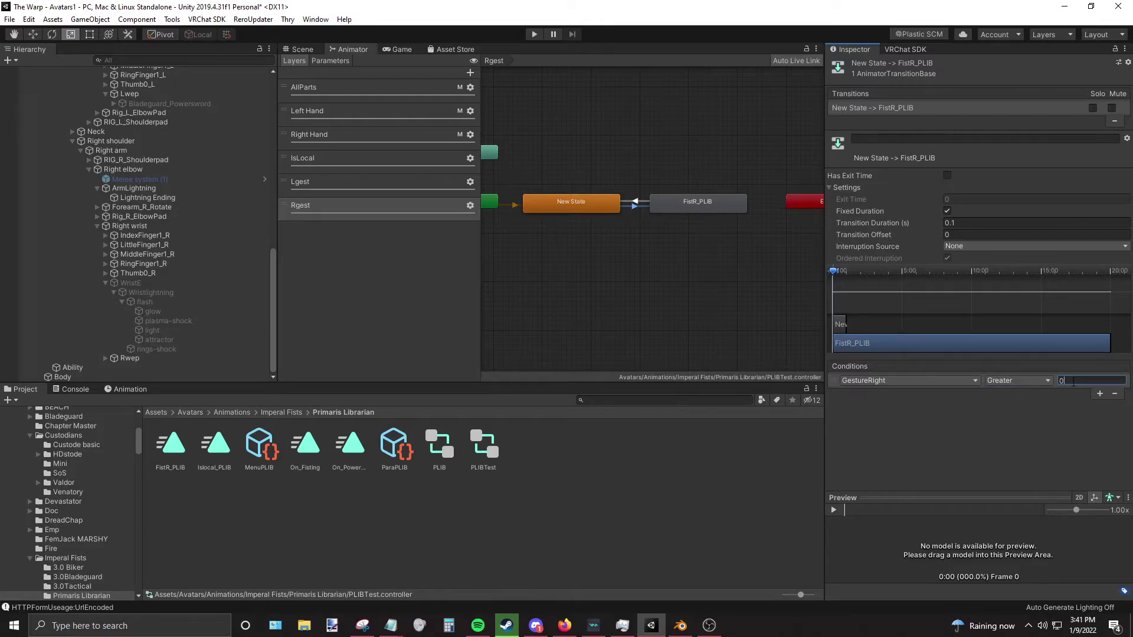
click(1029, 383)
click(1029, 406)
click(1062, 381)
text(2)
click(1037, 381)
click(1033, 420)
click(1074, 382)
text(1)
Step: Disable exit time on the FistR_PLIB to New State return transition with duration 0.1
click(579, 207)
click(640, 206)
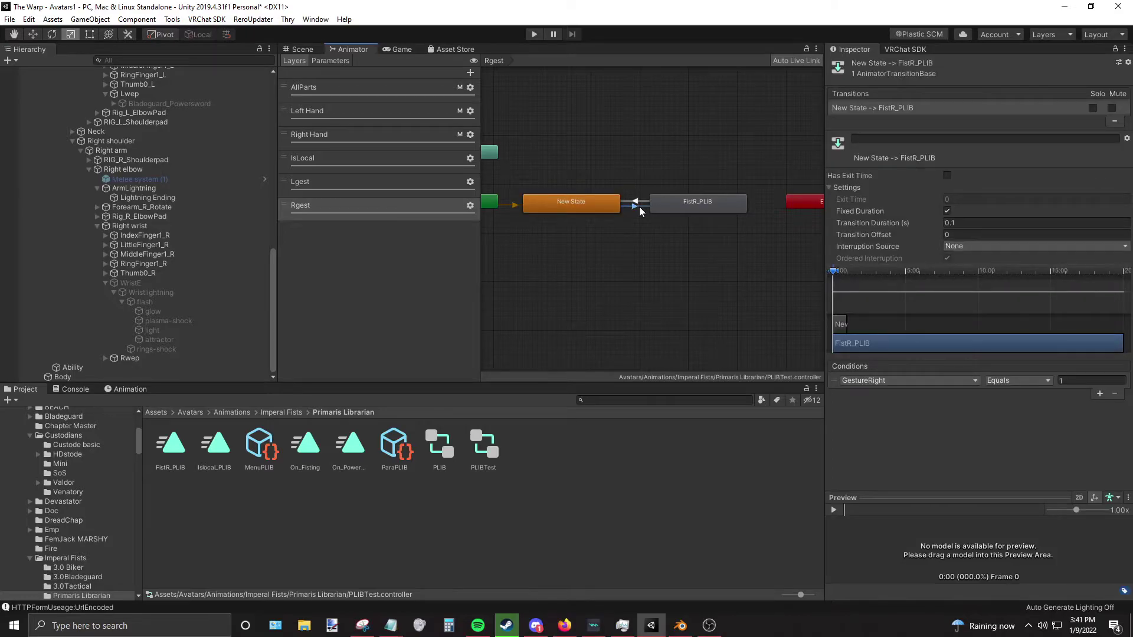
click(609, 211)
click(729, 207)
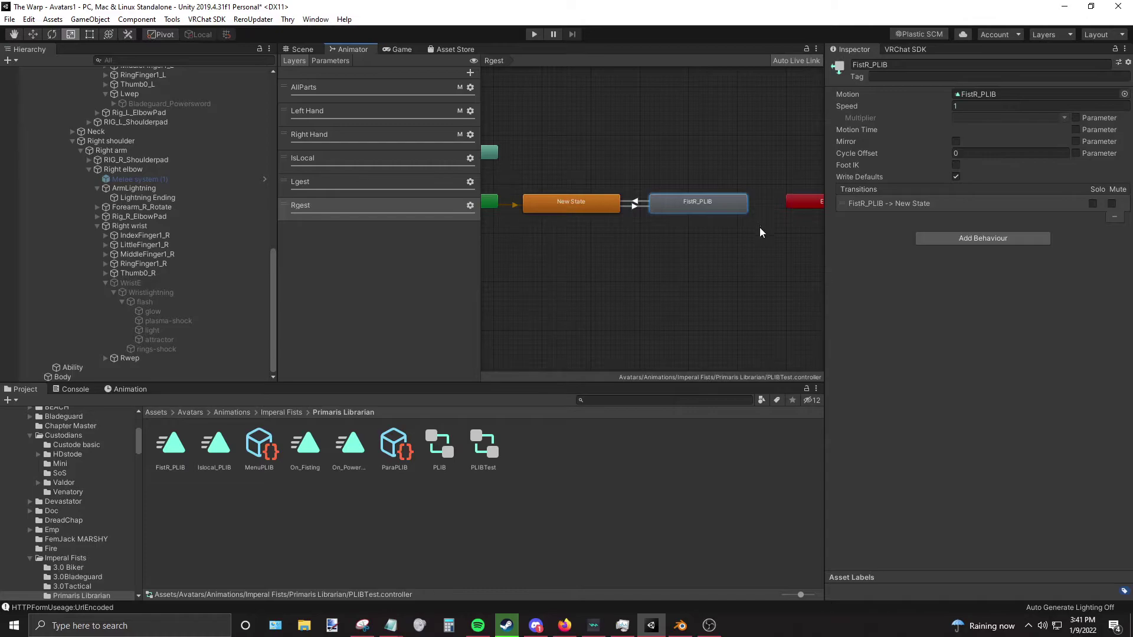
click(635, 205)
click(973, 199)
text(0)
key(Tab)
click(953, 225)
text(0.1)
Step: Give the return transition a GestureRight NotEqual 1 condition
click(1099, 393)
click(890, 381)
click(906, 436)
click(1017, 380)
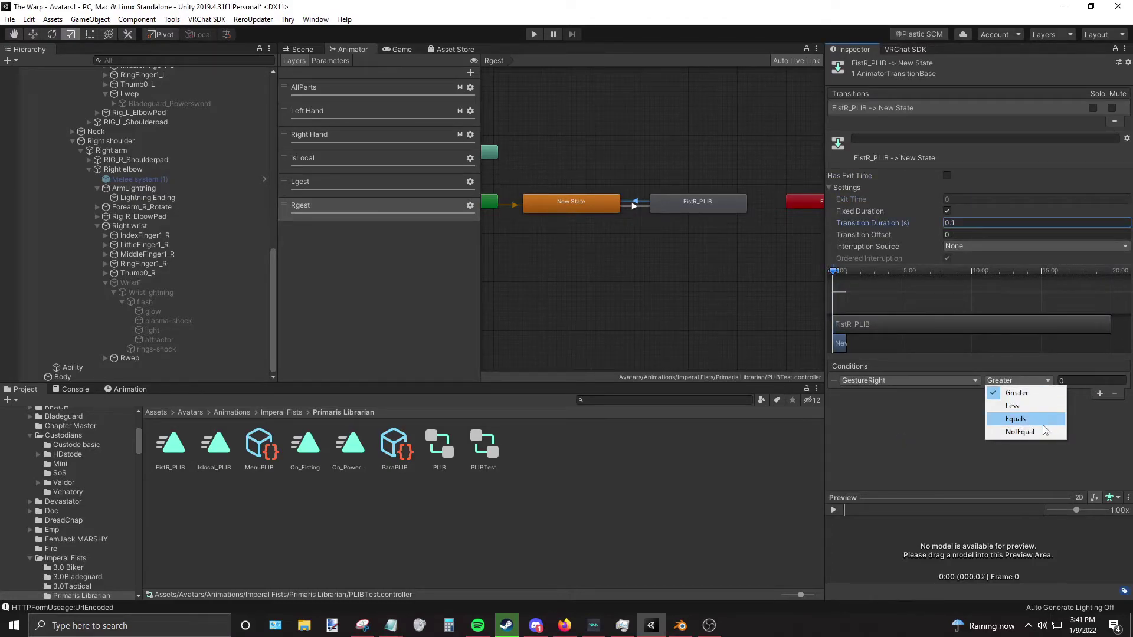
click(1027, 431)
key(Tab)
text(1)
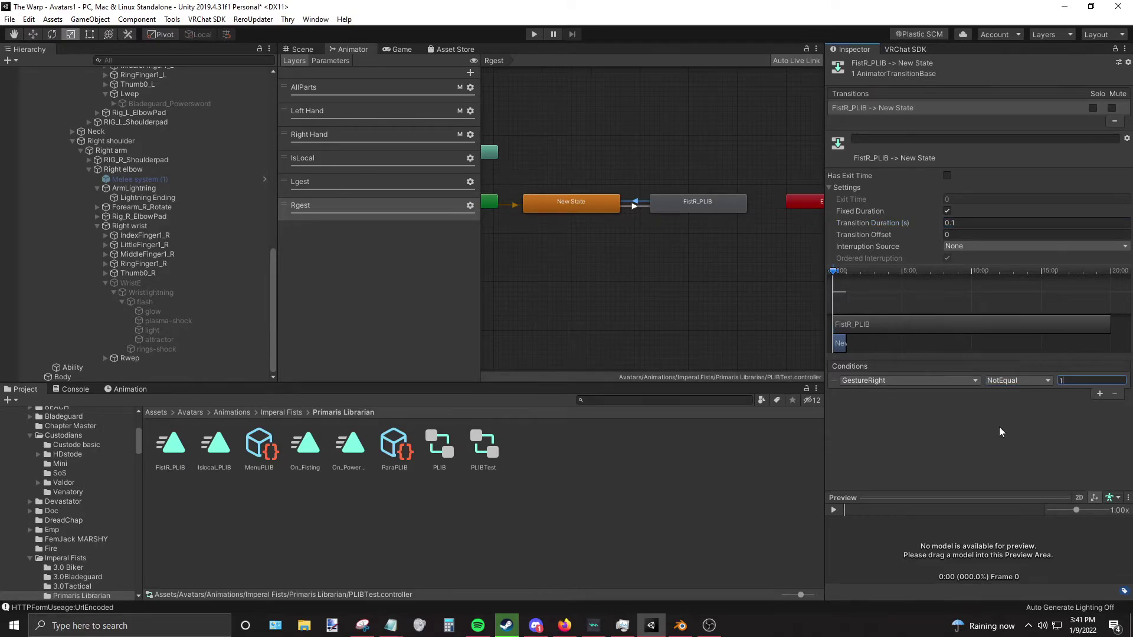
click(563, 203)
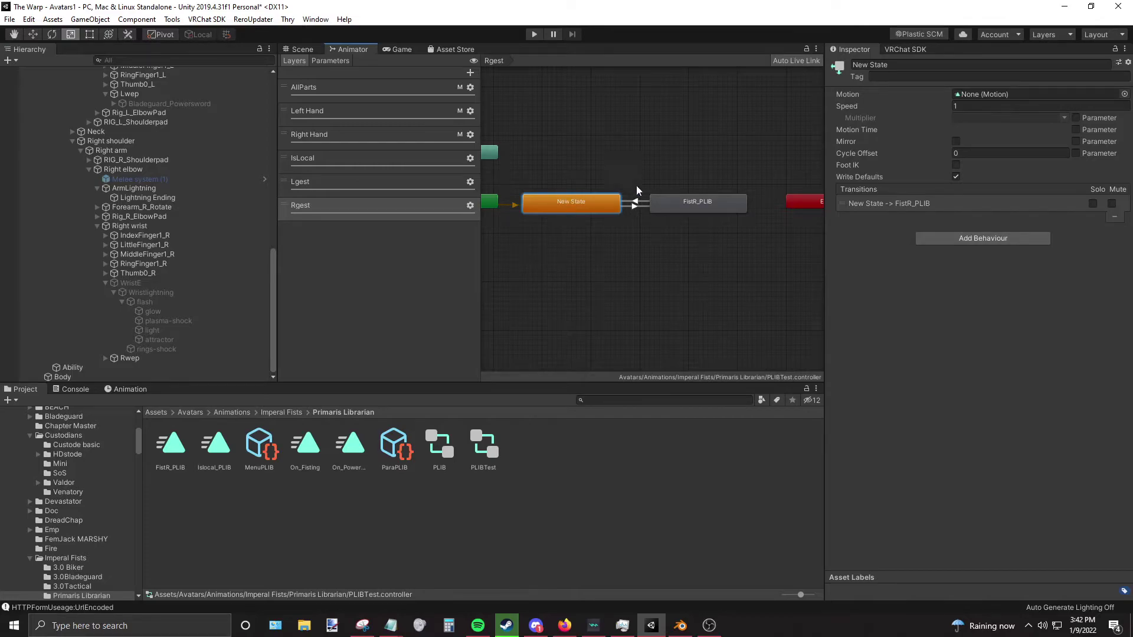
click(654, 203)
click(636, 202)
click(603, 202)
click(621, 234)
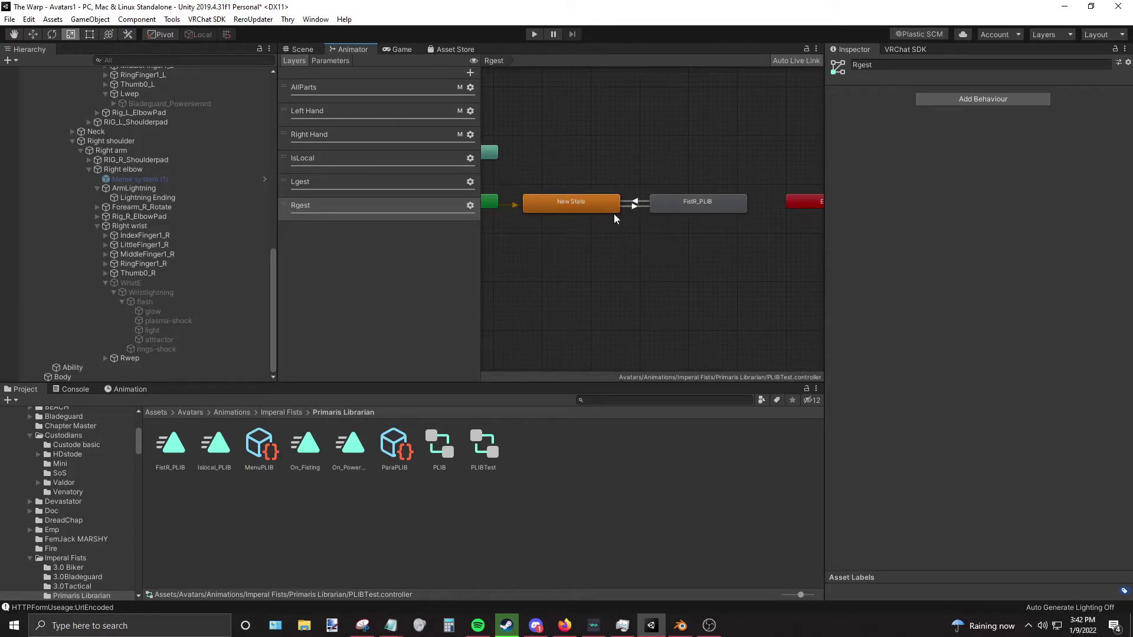
drag(666, 207, 666, 169)
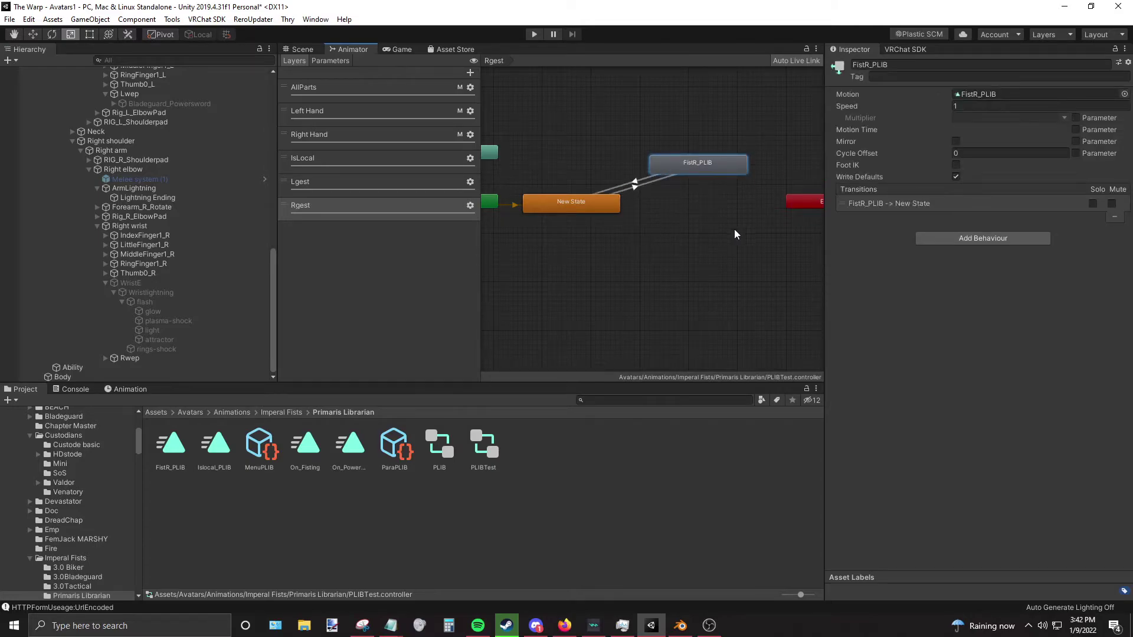
right_click(677, 243)
click(838, 250)
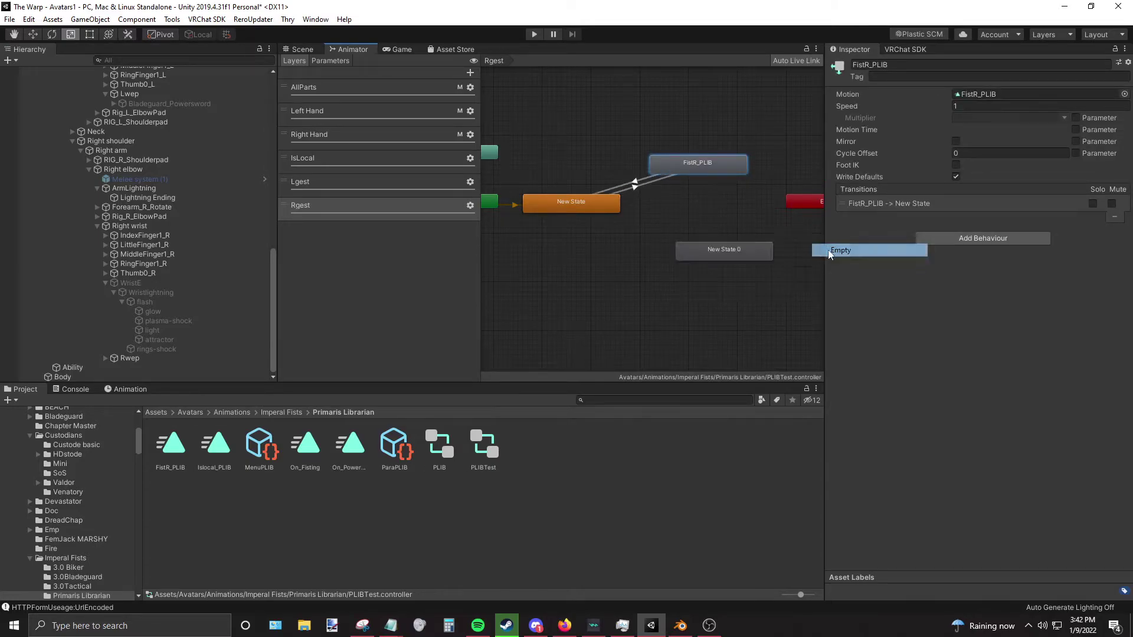
right_click(571, 205)
click(590, 211)
click(654, 222)
right_click(597, 201)
click(735, 185)
right_click(671, 223)
click(696, 223)
click(590, 203)
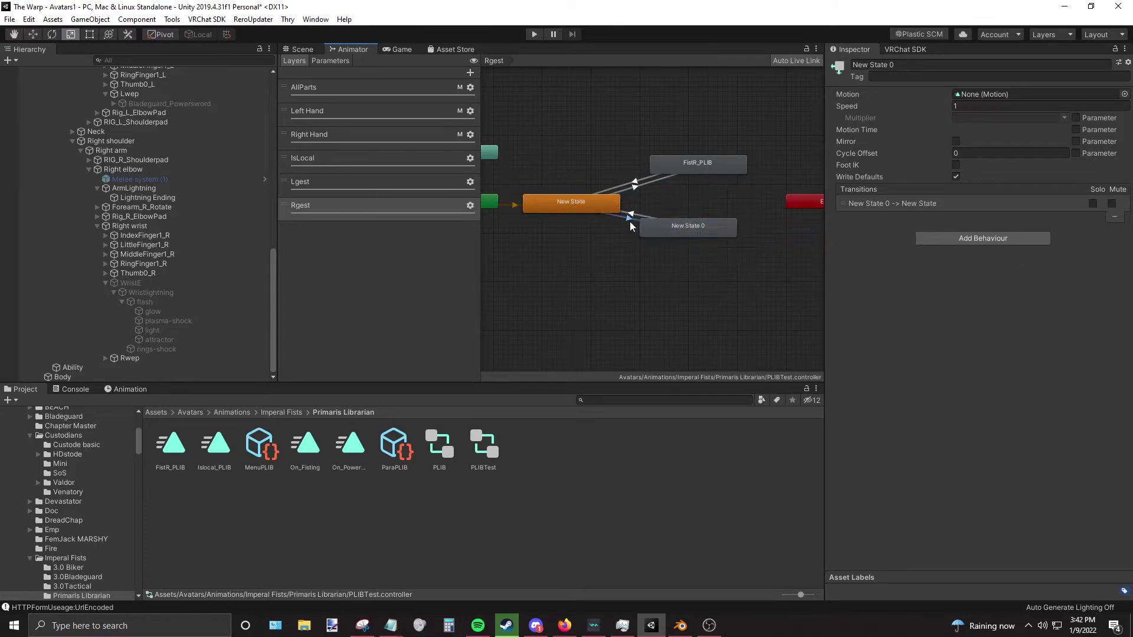
click(623, 216)
click(1099, 328)
click(909, 314)
click(906, 362)
click(1018, 314)
click(1016, 353)
click(1080, 315)
text(3)
click(961, 198)
click(947, 175)
click(959, 222)
text(0.1)
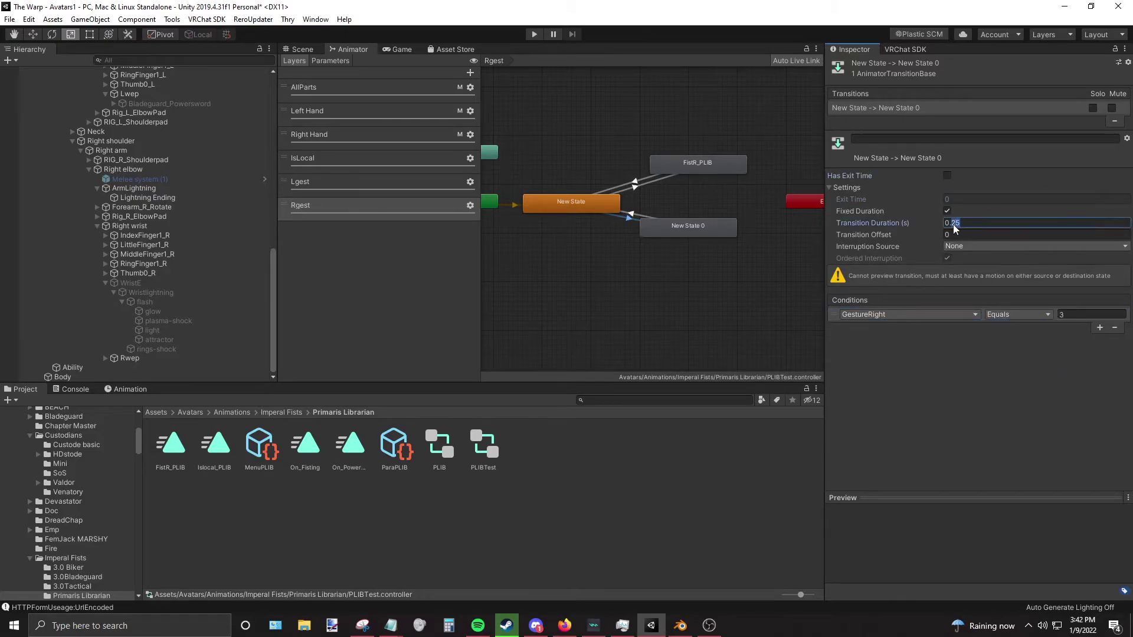
click(648, 218)
click(947, 175)
drag(964, 222, 954, 223)
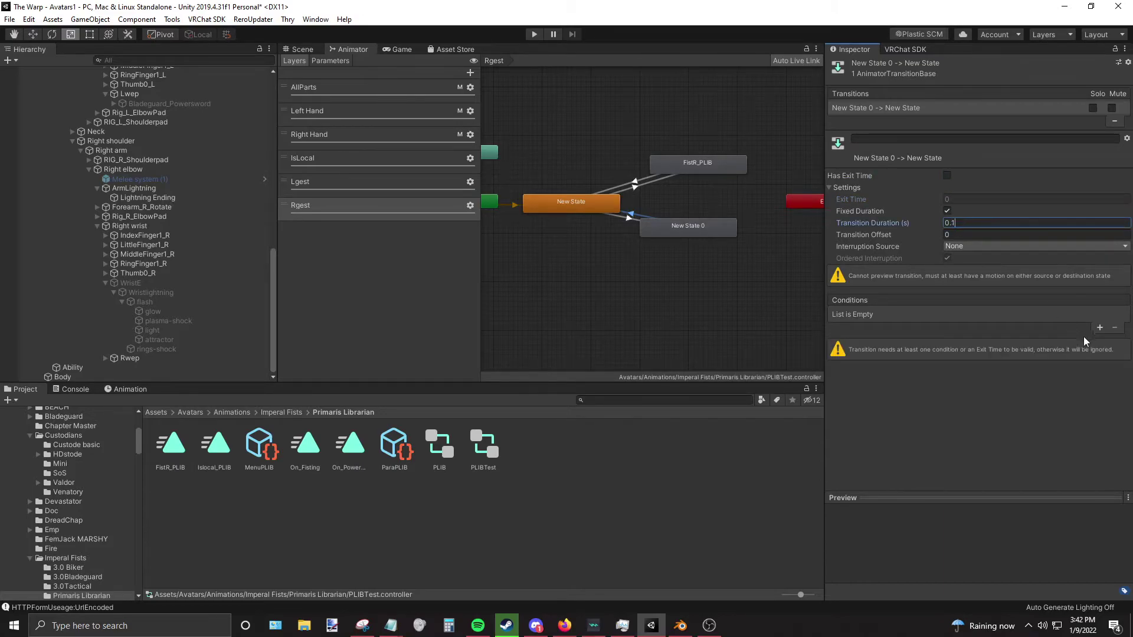
click(1099, 327)
click(976, 315)
click(923, 368)
click(1018, 314)
click(1020, 366)
click(1078, 314)
text(3)
click(608, 214)
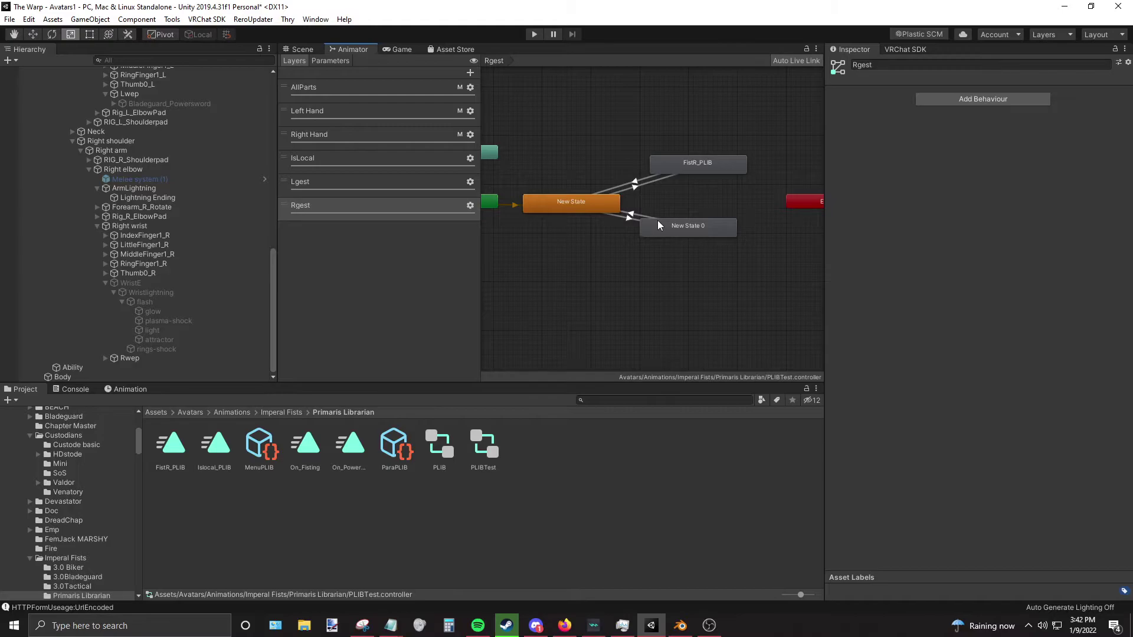
click(614, 210)
click(656, 229)
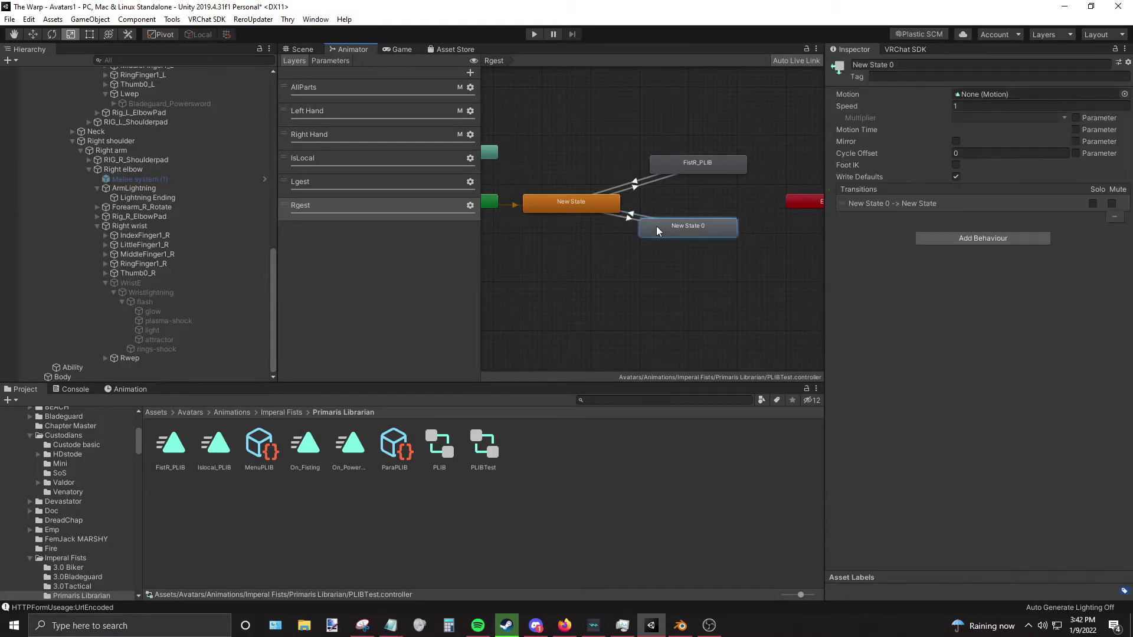
click(635, 215)
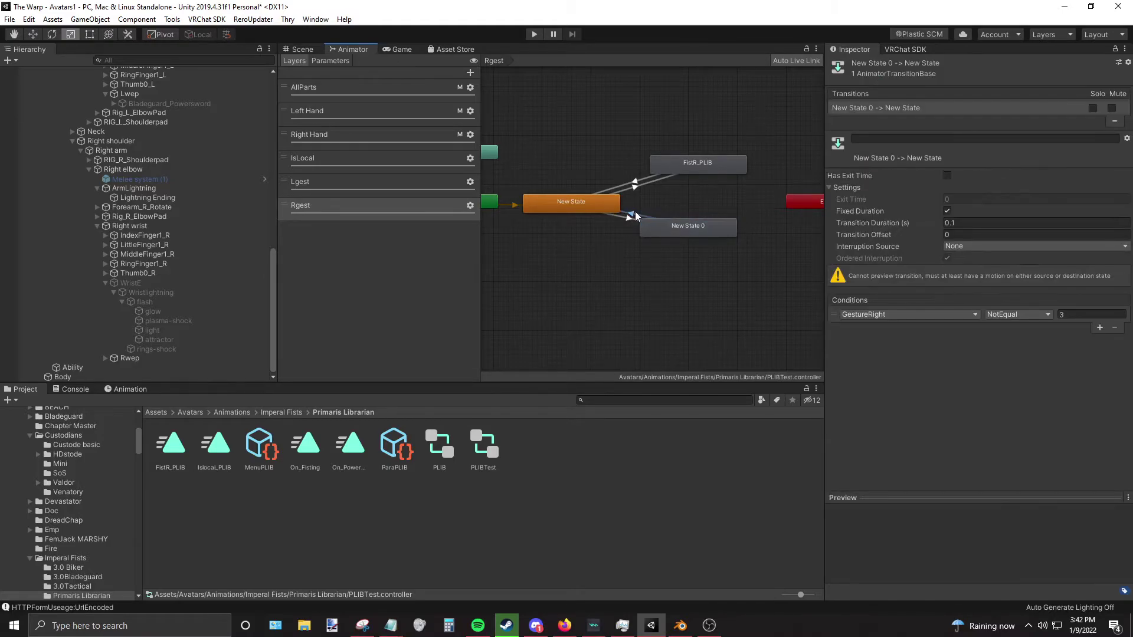
click(608, 208)
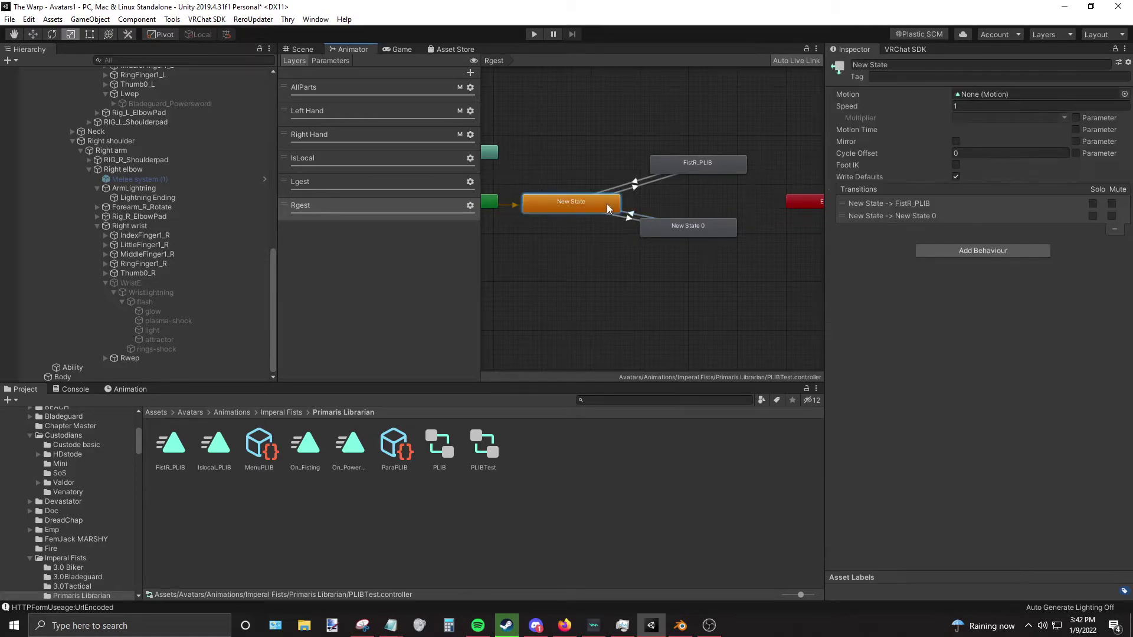
click(641, 187)
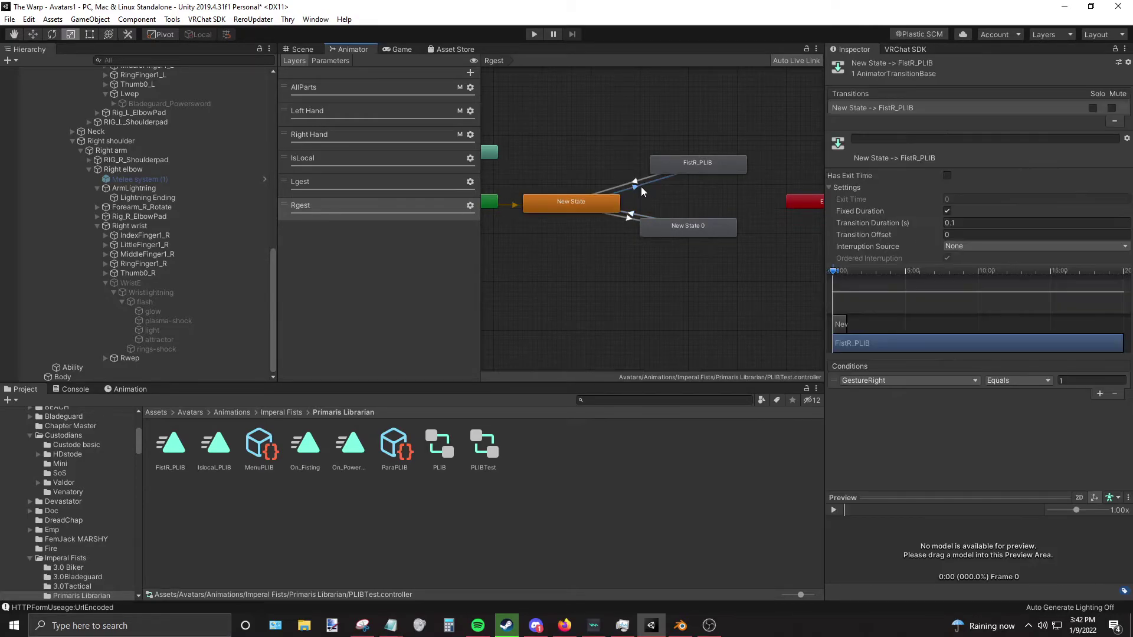
click(699, 171)
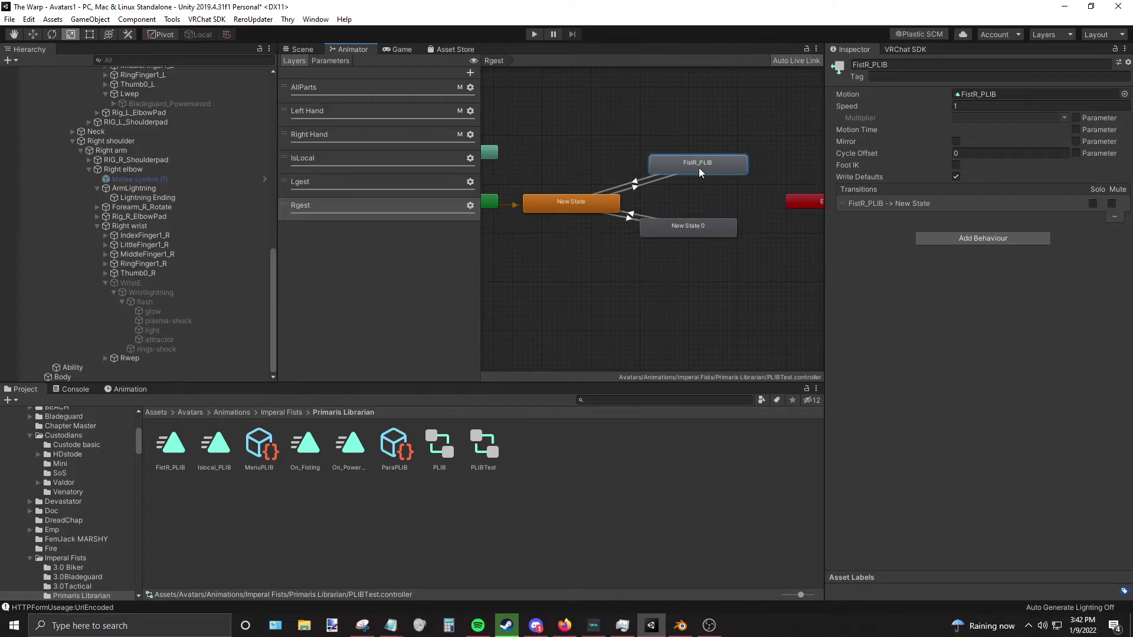
click(596, 207)
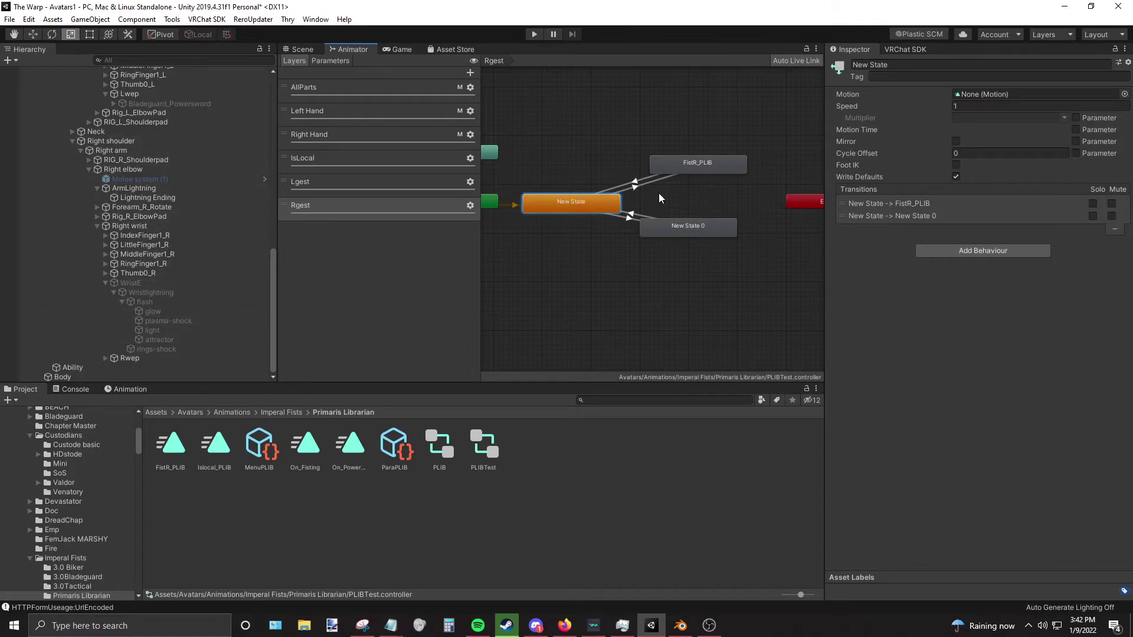
drag(691, 236, 705, 241)
click(593, 200)
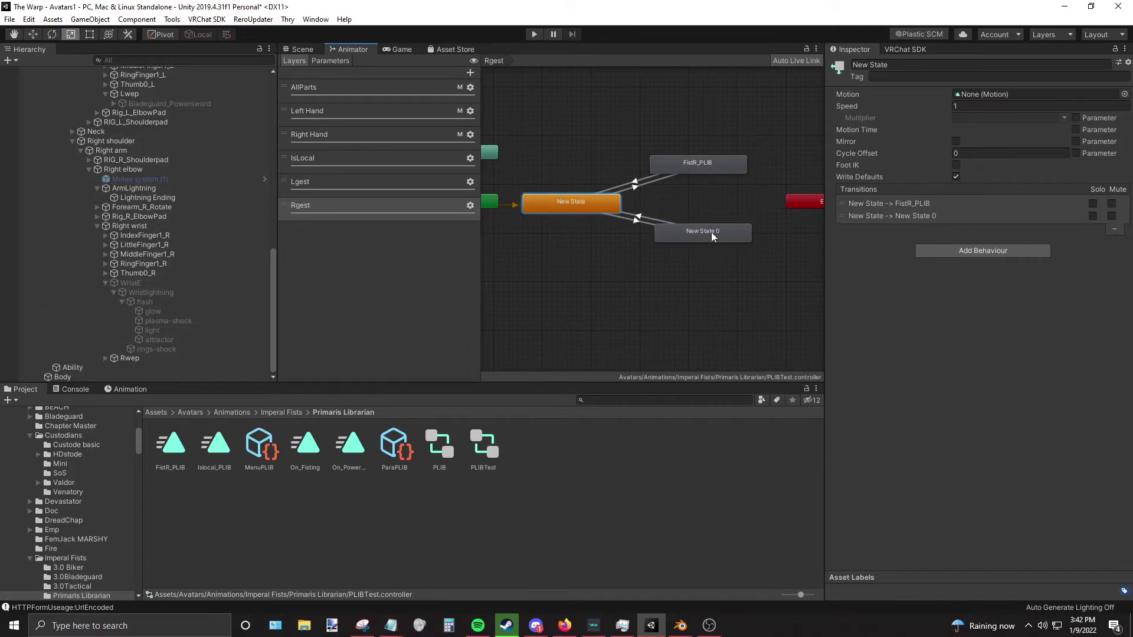
click(709, 231)
click(613, 192)
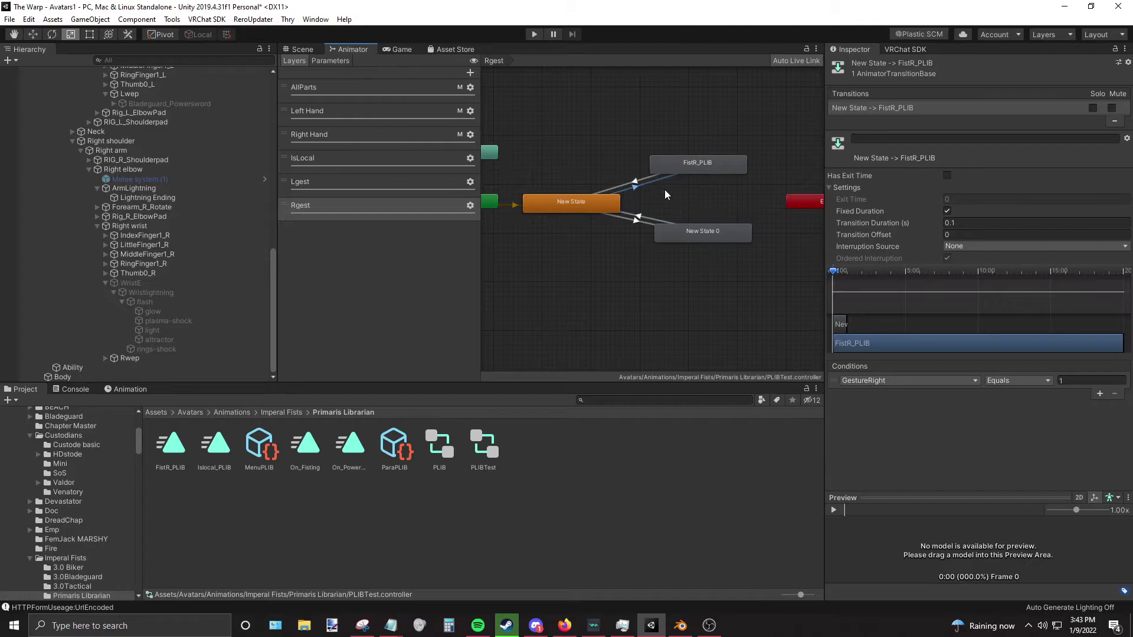
click(699, 232)
key(Delete)
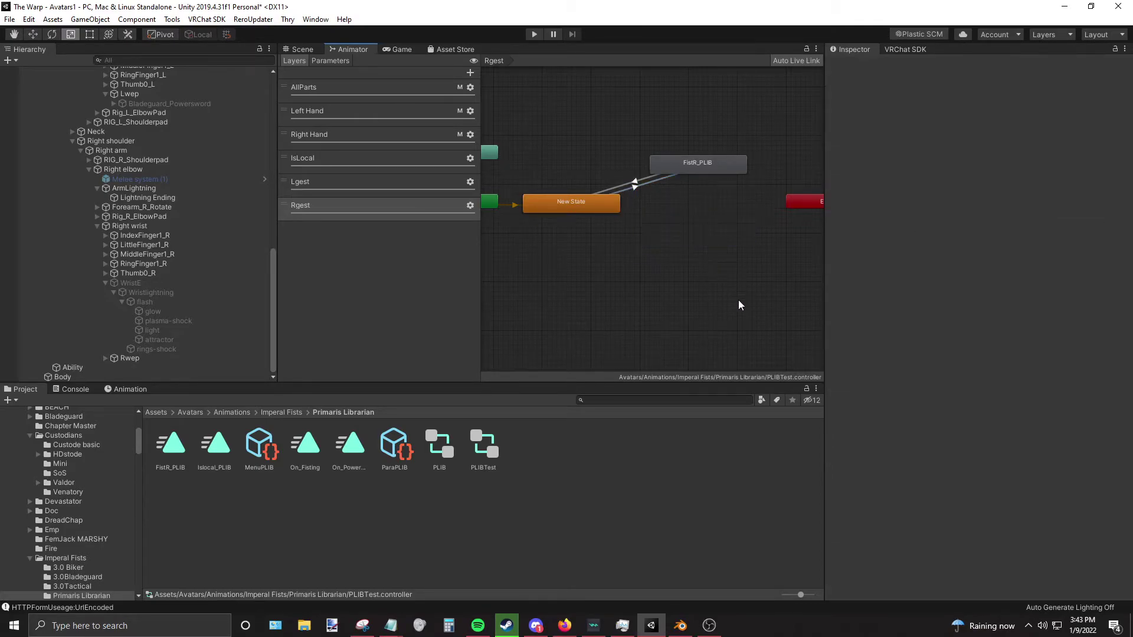
Step: Align FistR_PLIB level with New State and add a layer named Lwep
drag(695, 166, 701, 211)
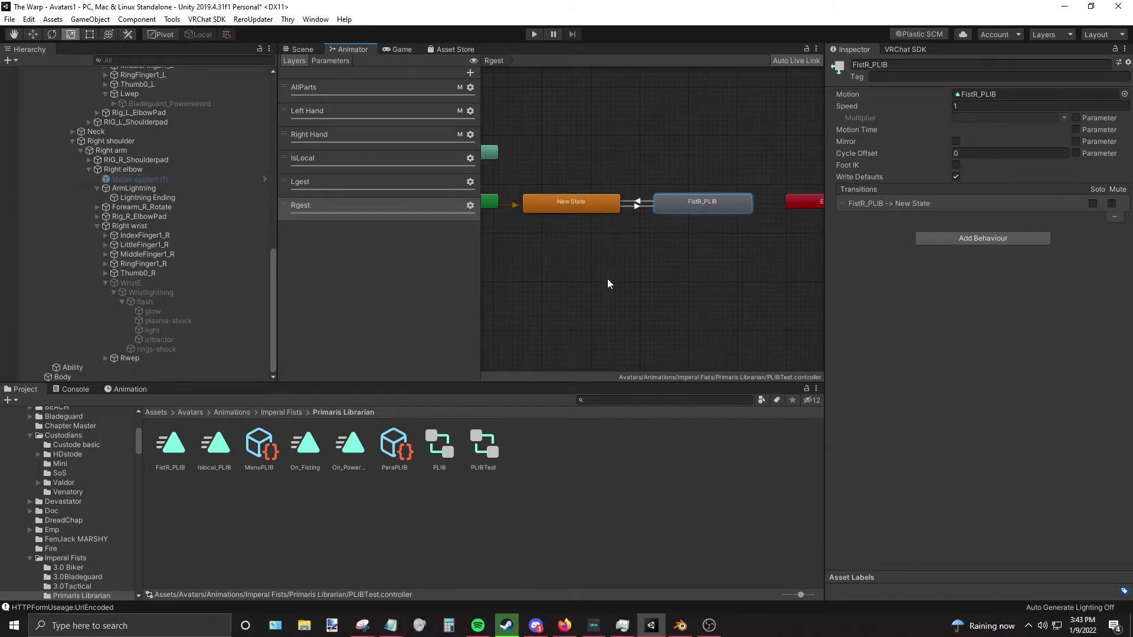
click(471, 72)
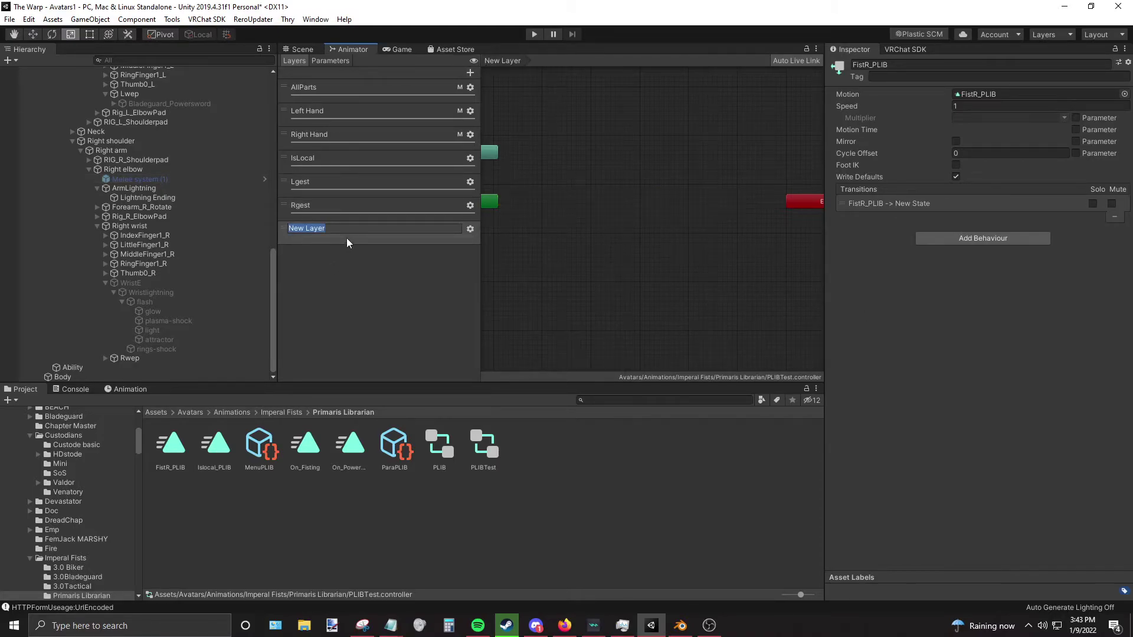
text(Lwep)
key(Return)
Step: Add another animator layer named Rwep
click(470, 72)
text(RE)
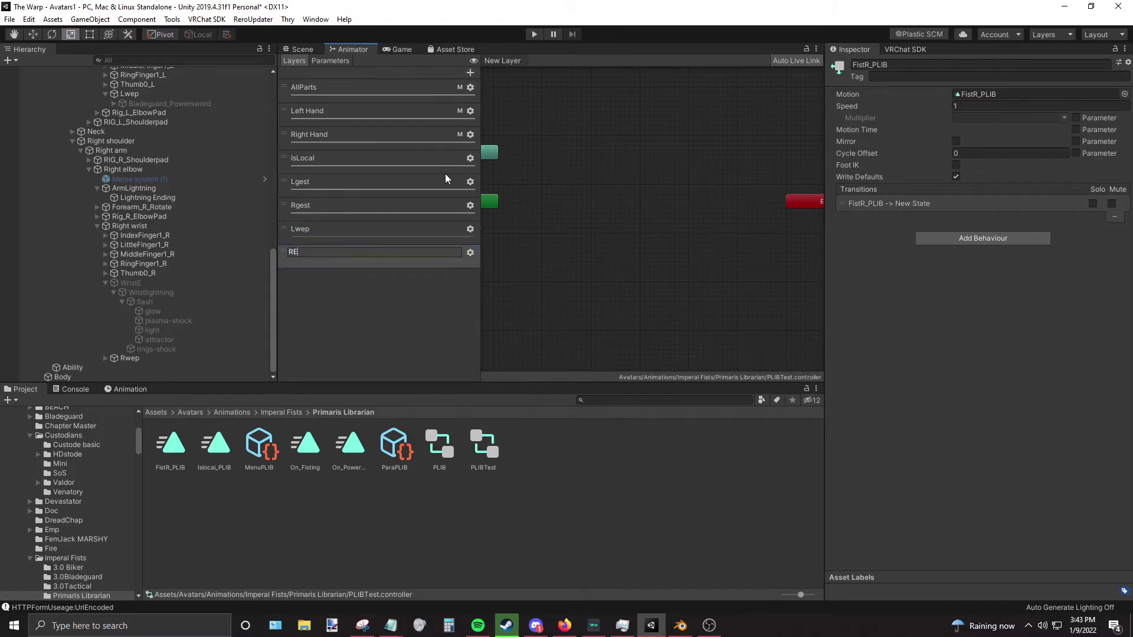
key(BackSpace)
text(wep)
key(Return)
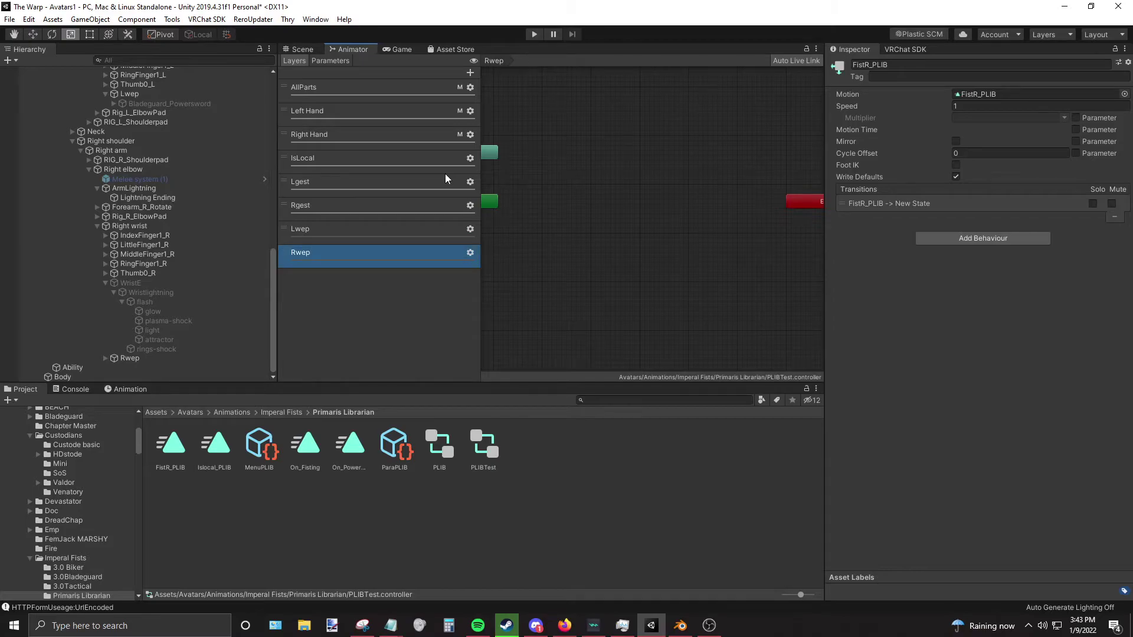
Step: Check the Rwep and Lwep layer settings and switch to the Lwep layer
click(470, 253)
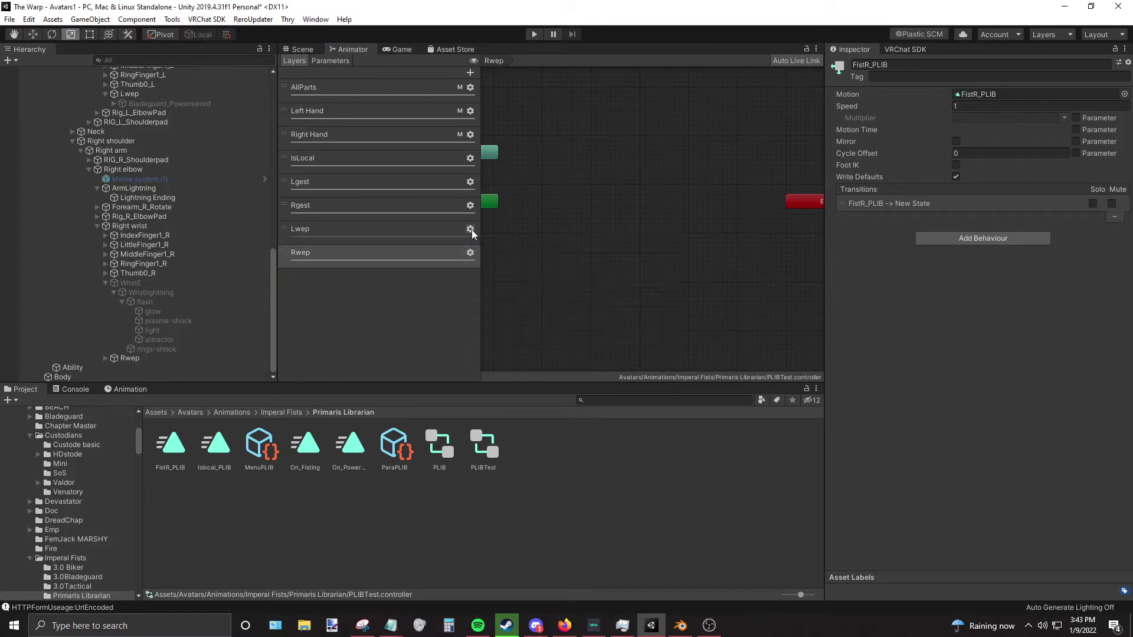
click(402, 319)
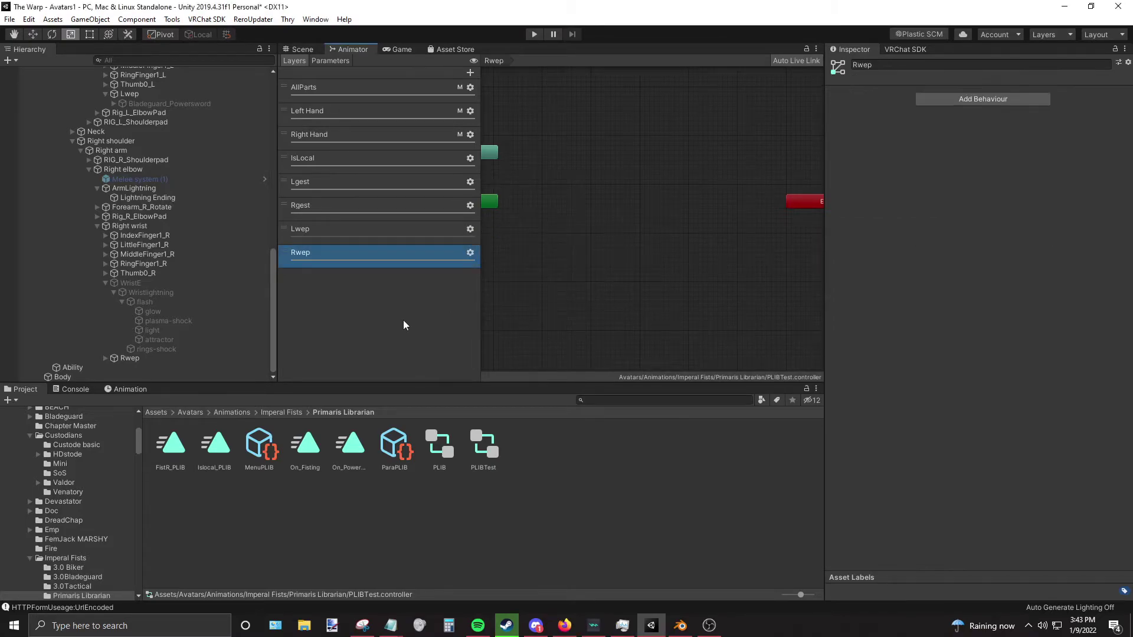
click(471, 229)
key(Escape)
click(425, 233)
Step: In the Lwep layer, place an empty New State and add the On_Powersword clip as a state
right_click(579, 206)
click(777, 215)
drag(593, 220, 545, 208)
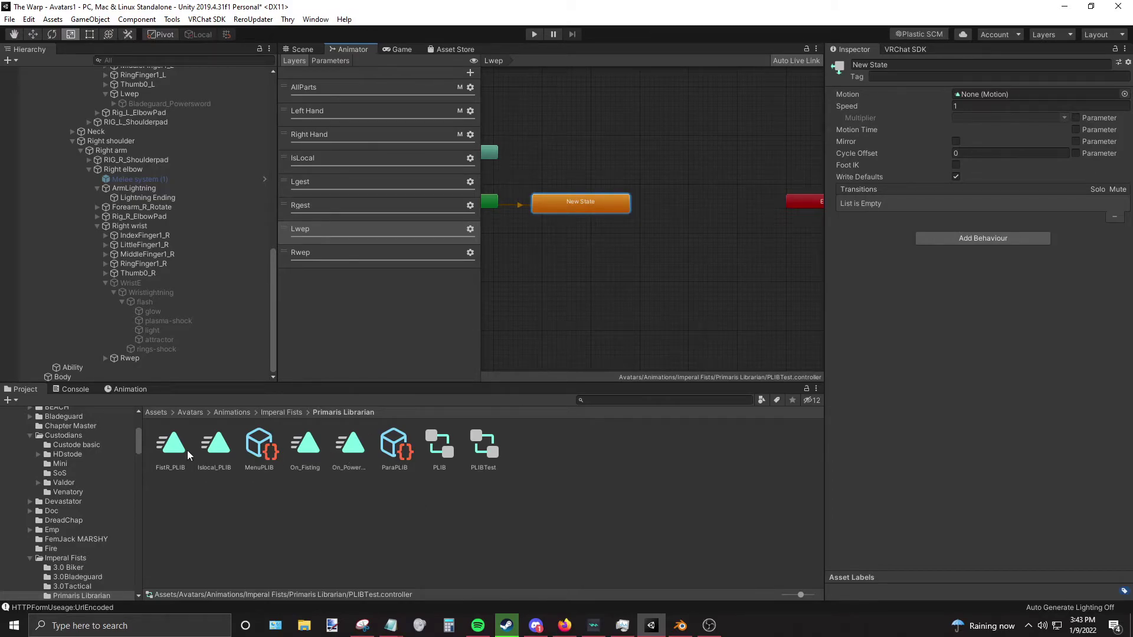
drag(663, 235, 687, 178)
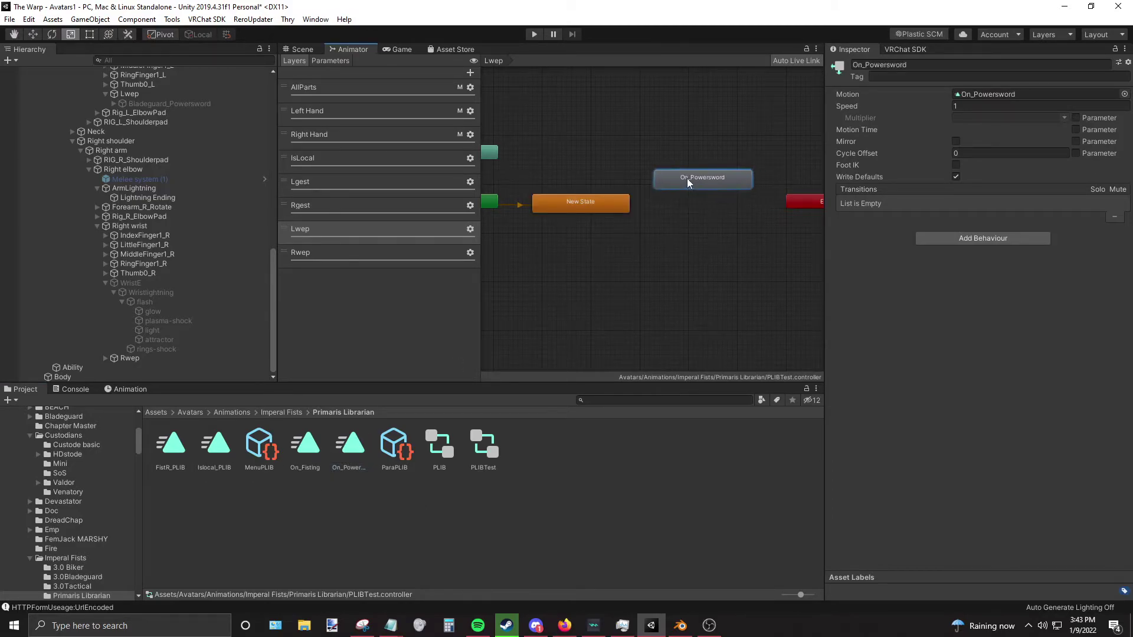
Step: Link New State and On_Powersword with transitions in both directions
click(635, 292)
right_click(597, 206)
click(625, 210)
click(686, 177)
right_click(689, 176)
click(714, 182)
click(636, 190)
click(649, 191)
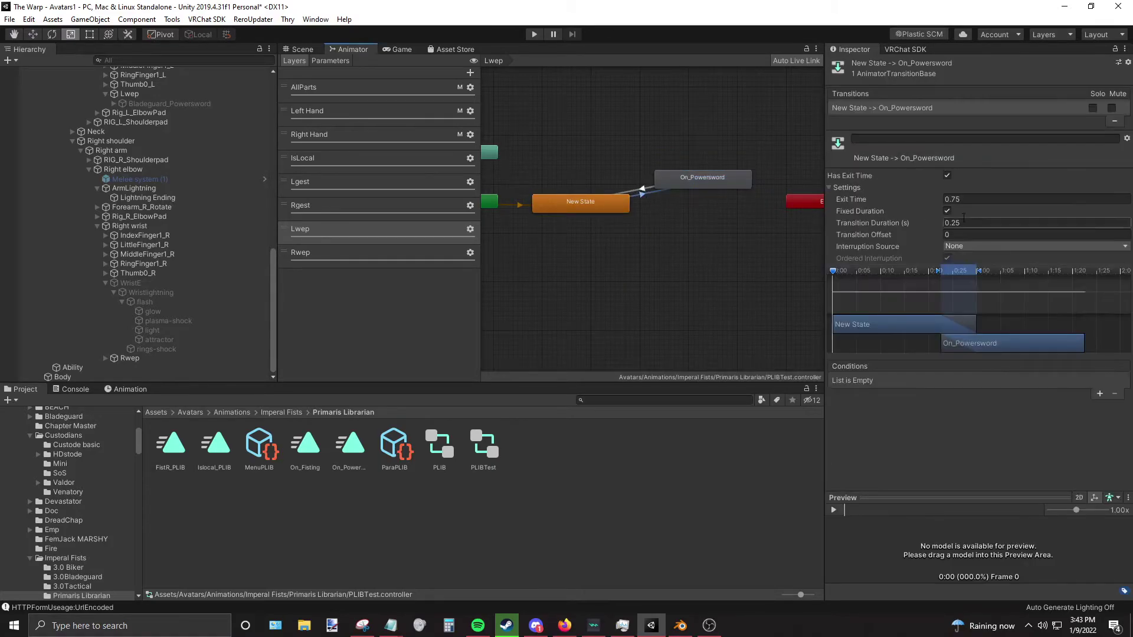
Step: Turn off exit time on the New State to On_Powersword transition and set its duration to 1
click(994, 201)
click(947, 175)
click(969, 224)
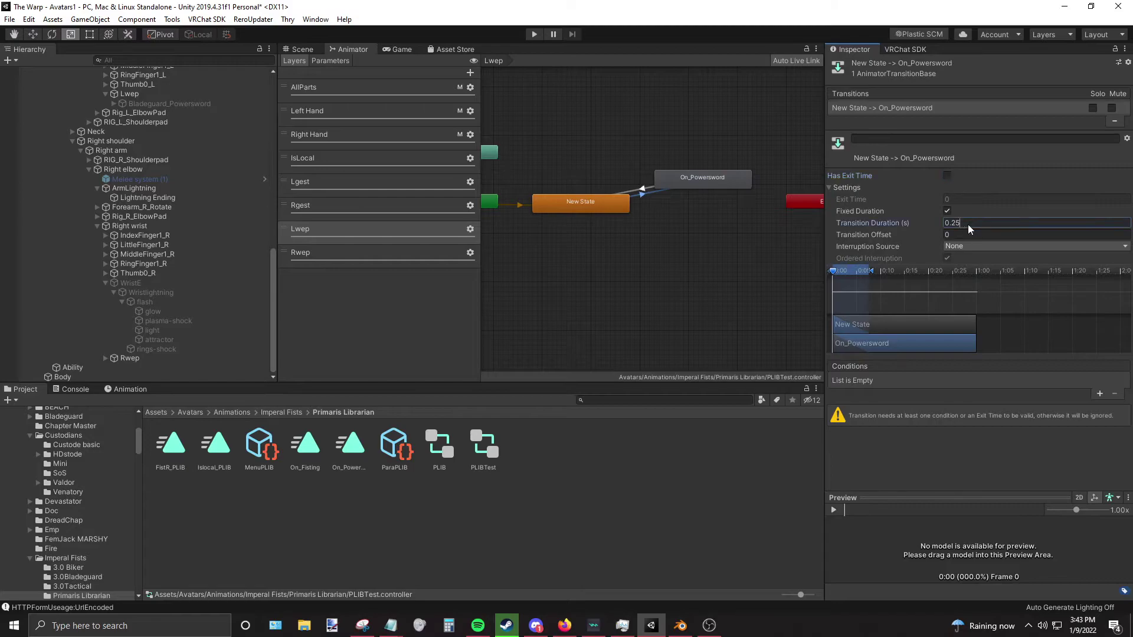
text(1)
Step: Give the New State to On_Powersword transition the condition Lwep Equals 1
click(1099, 393)
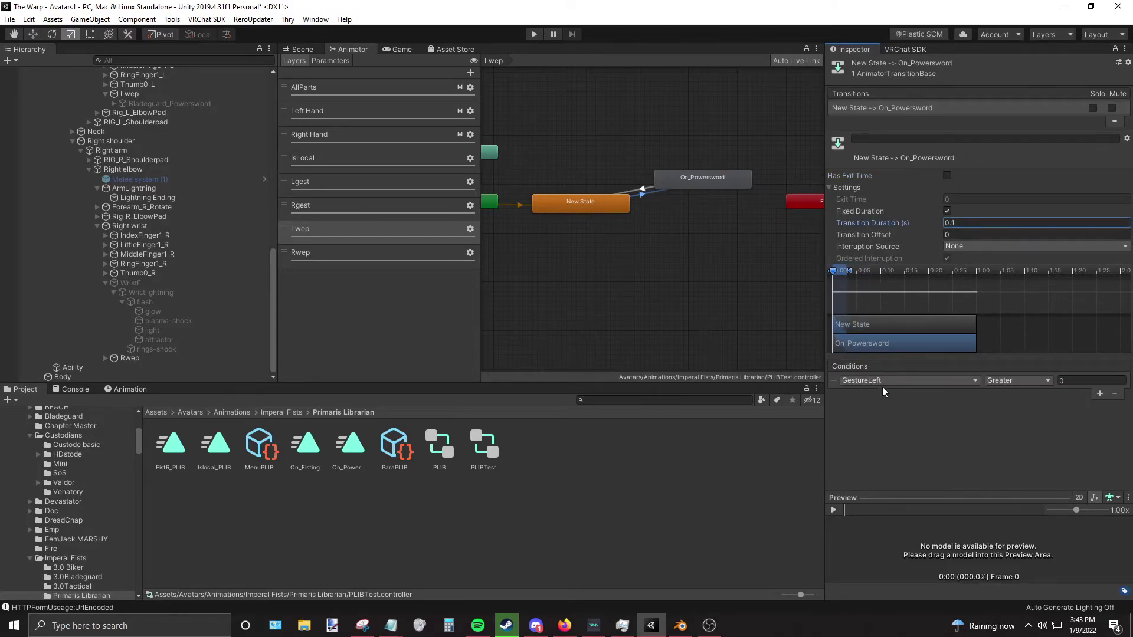
click(890, 381)
scroll(890, 436, down, 2)
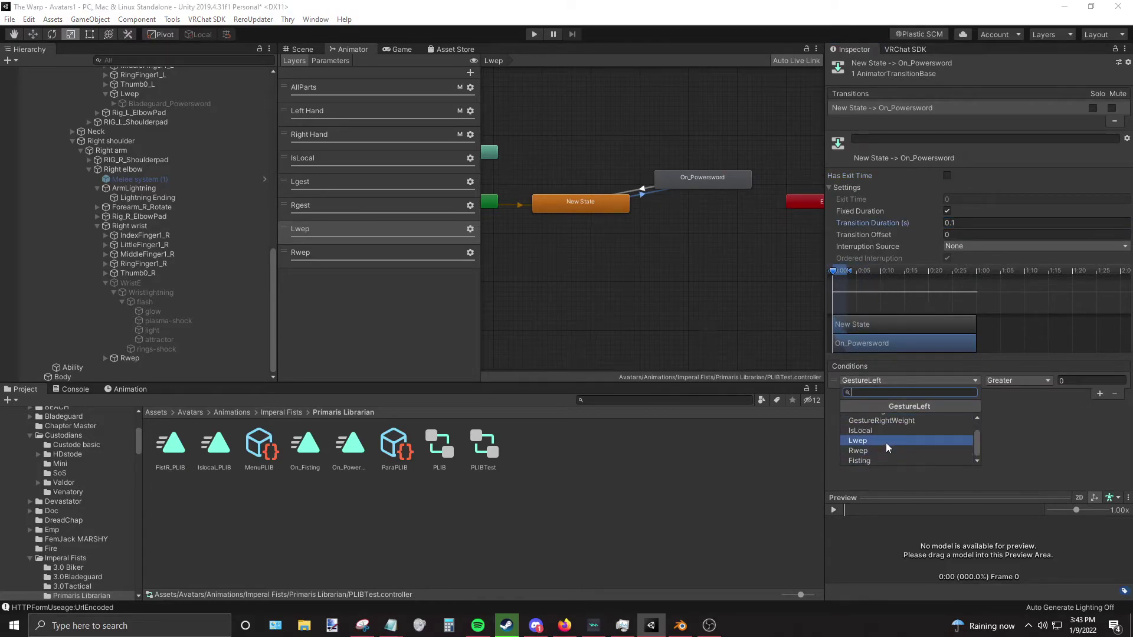
click(887, 443)
click(991, 381)
click(1016, 419)
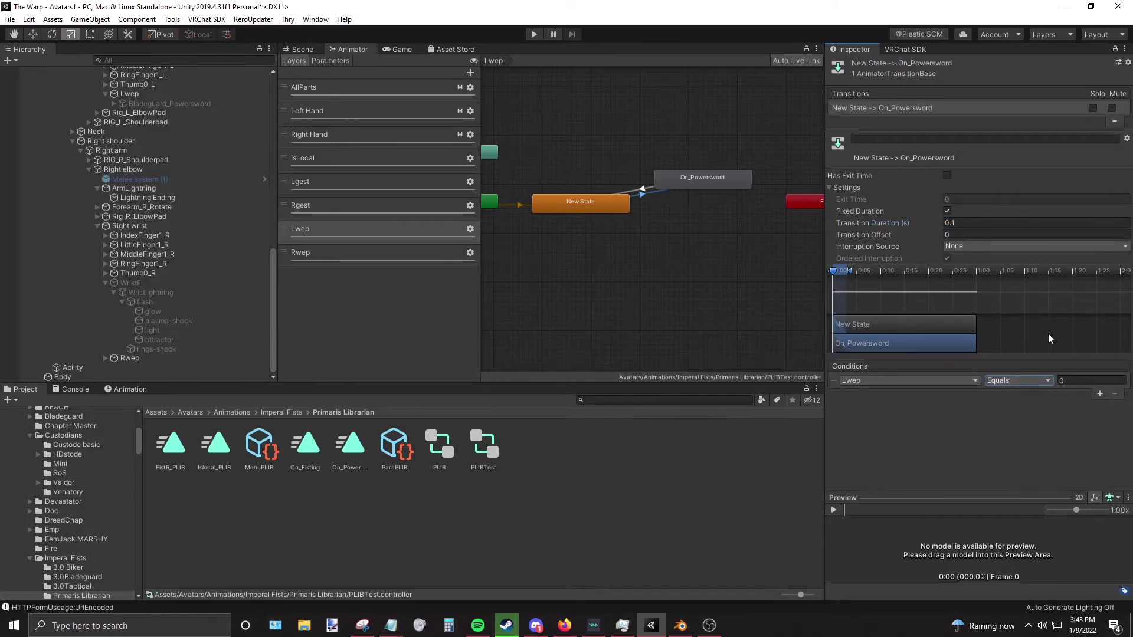
click(1073, 382)
text(1)
key(Return)
Step: Add a Lwep NotEqual condition to the On_Powersword to New State transition
click(708, 180)
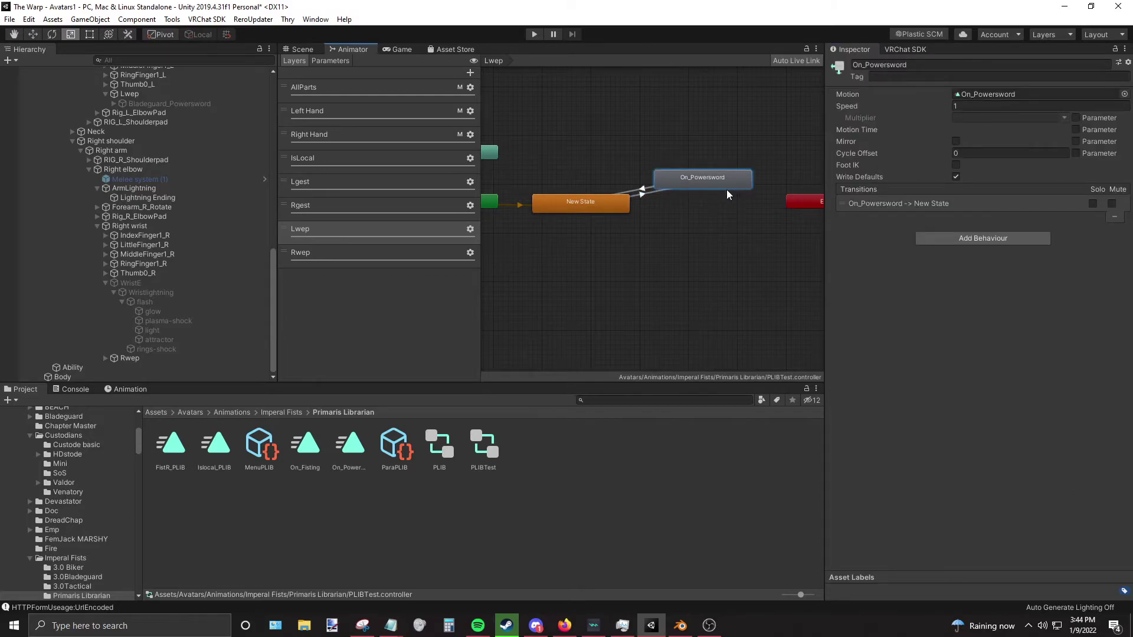
click(636, 190)
click(1098, 393)
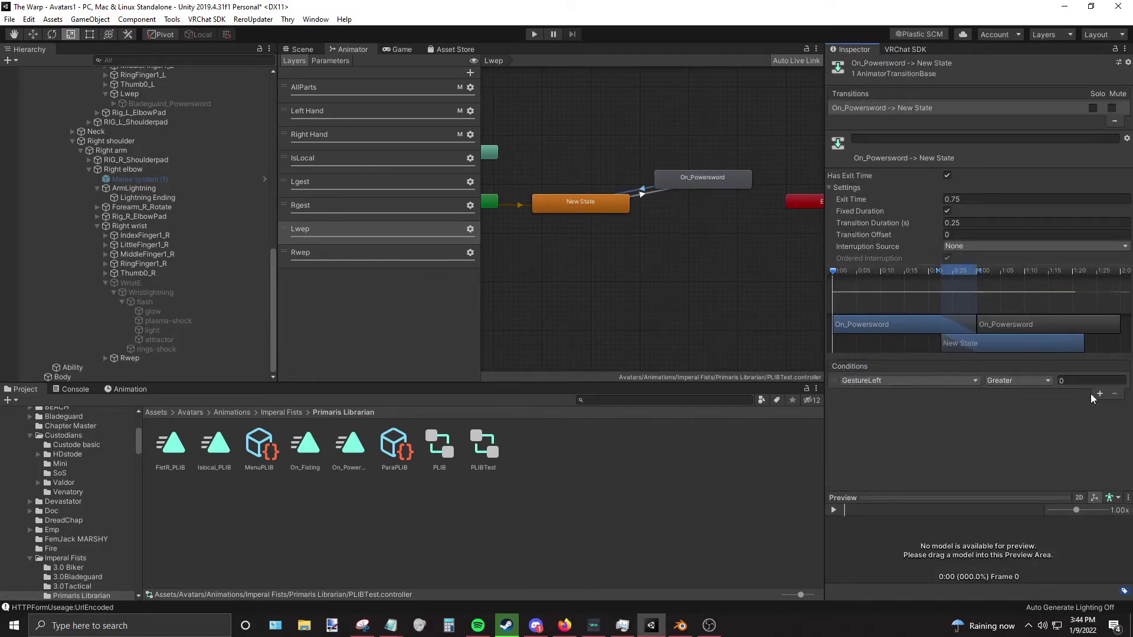
click(932, 380)
scroll(925, 440, down, 2)
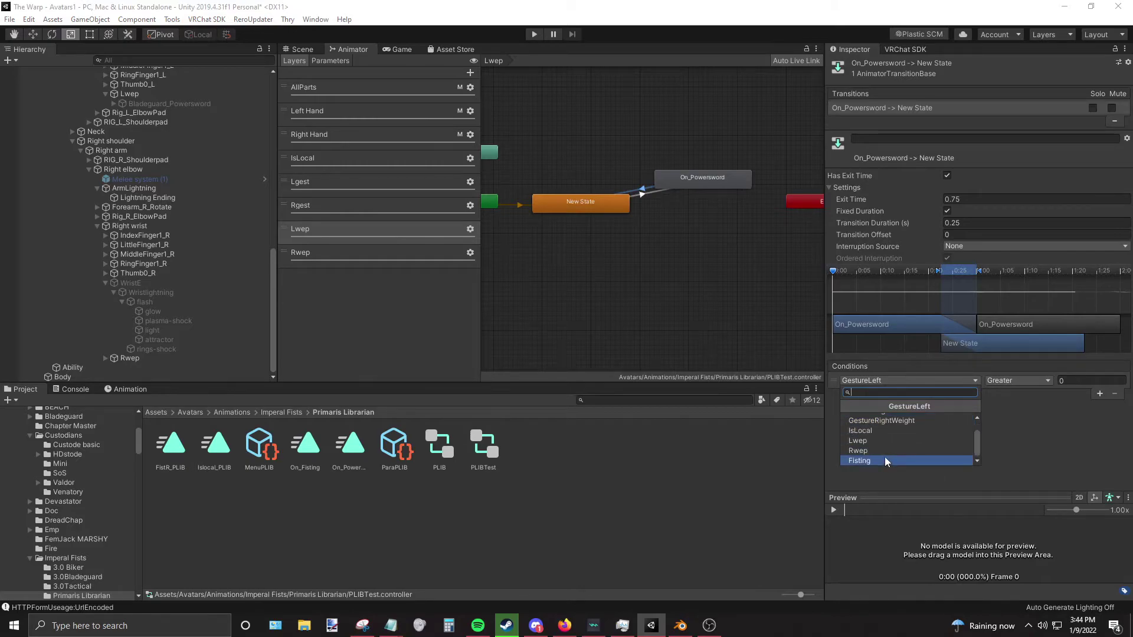
click(858, 441)
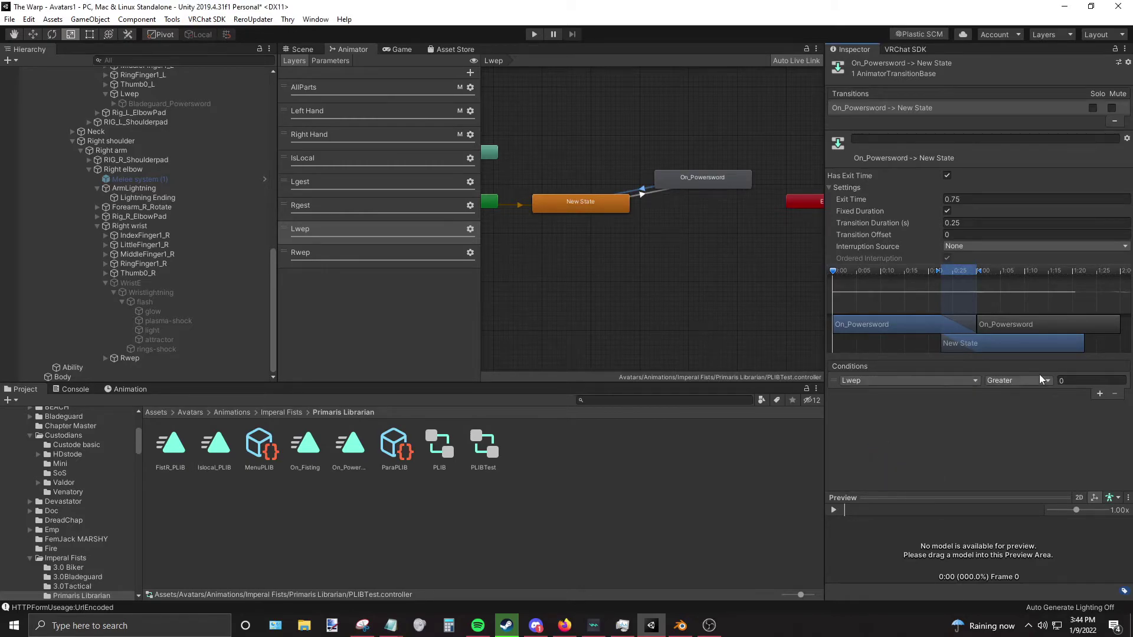
click(1035, 380)
click(1032, 429)
Step: Enter 1 as the NotEqual value, then create an empty state, New State 0
text(1)
right_click(657, 240)
mouse_move(725, 249)
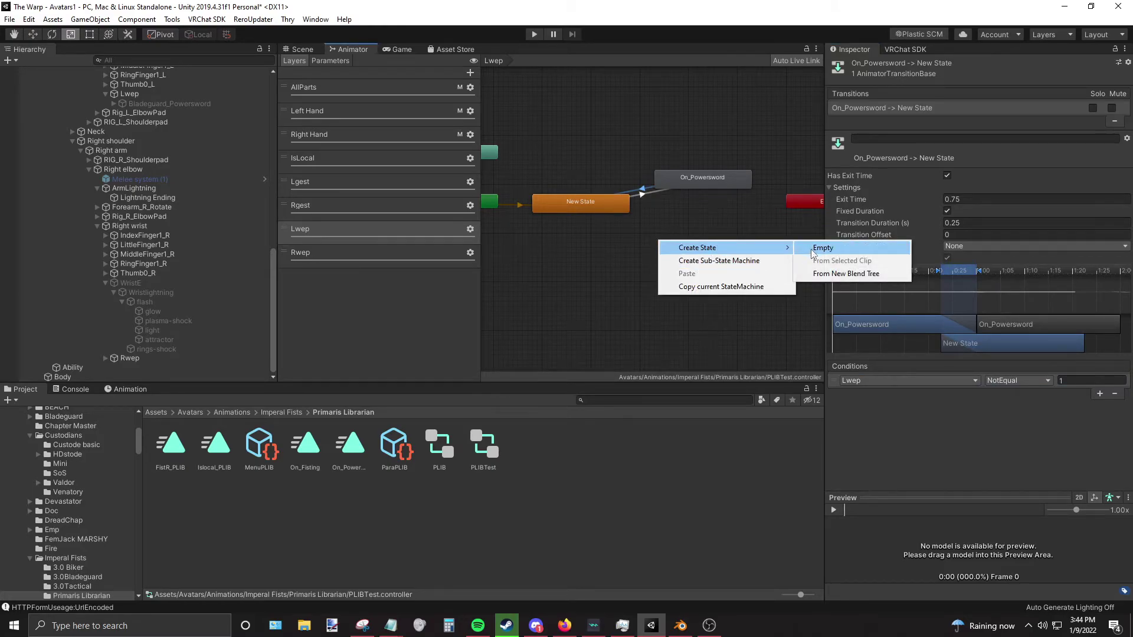
click(821, 248)
click(695, 242)
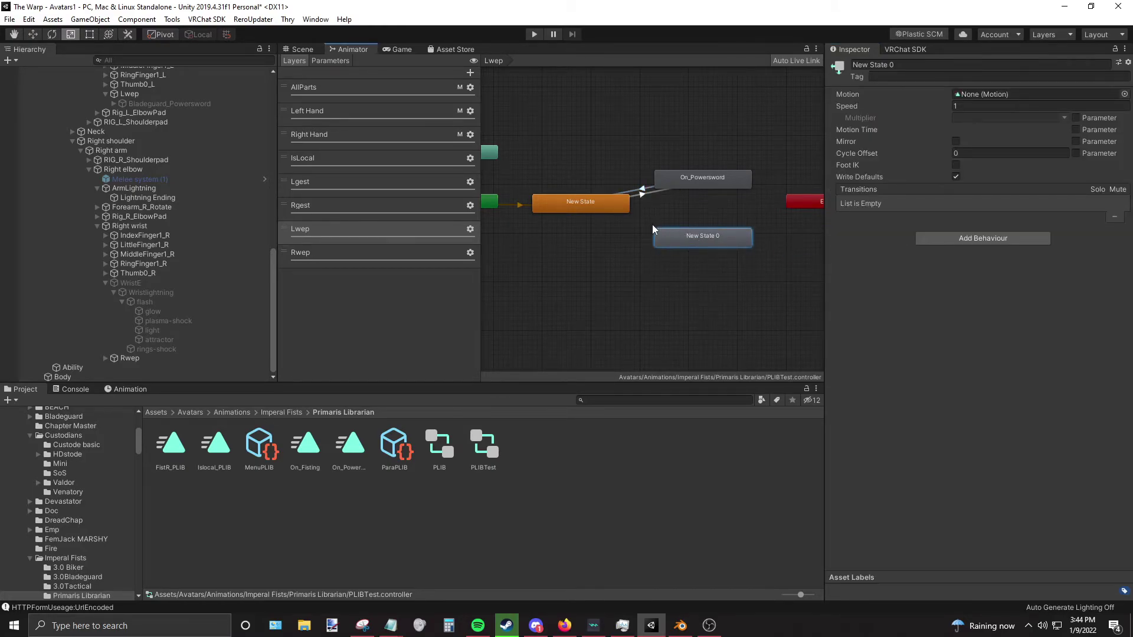
Step: Link New State and New State 0 with transitions in both directions
right_click(617, 206)
click(637, 214)
click(682, 239)
right_click(681, 237)
click(702, 244)
click(599, 204)
Step: Set the New State to New State 0 transition to exit time 0 with exit time off, duration 0.1, and condition Lwep Equals
click(631, 223)
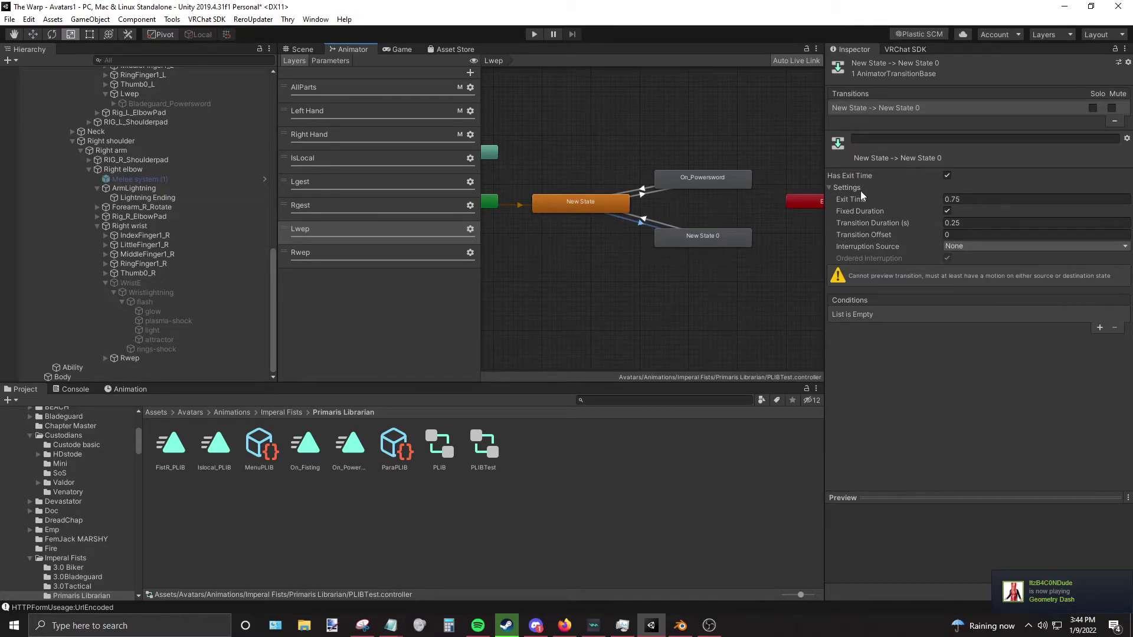
click(951, 199)
text(0)
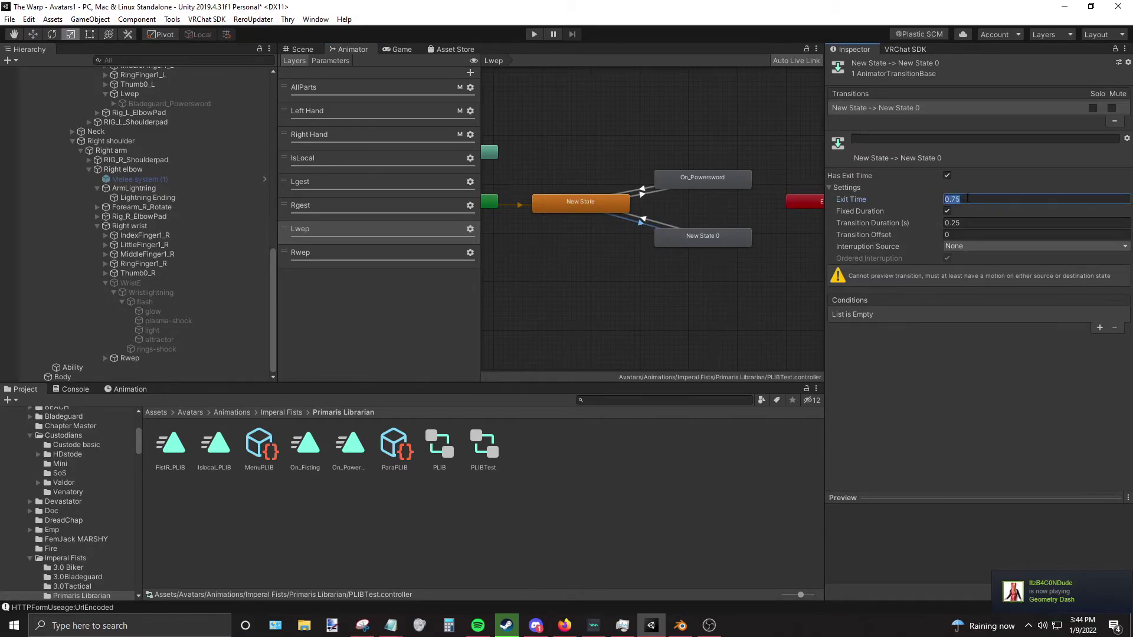
click(947, 175)
click(962, 222)
text(0.1)
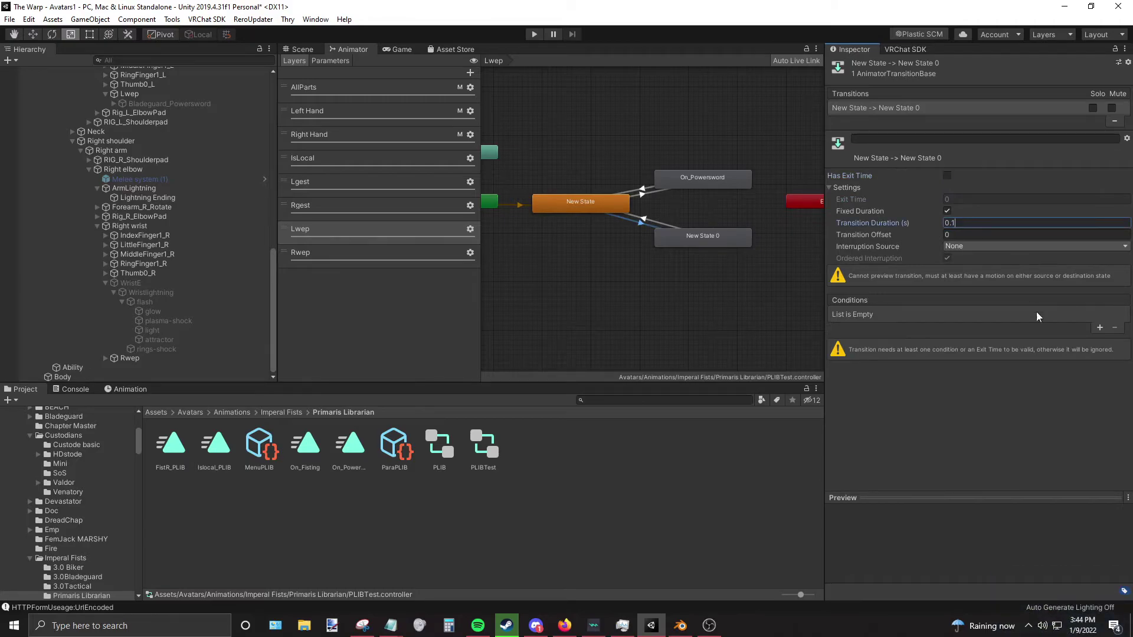
click(1099, 327)
click(908, 314)
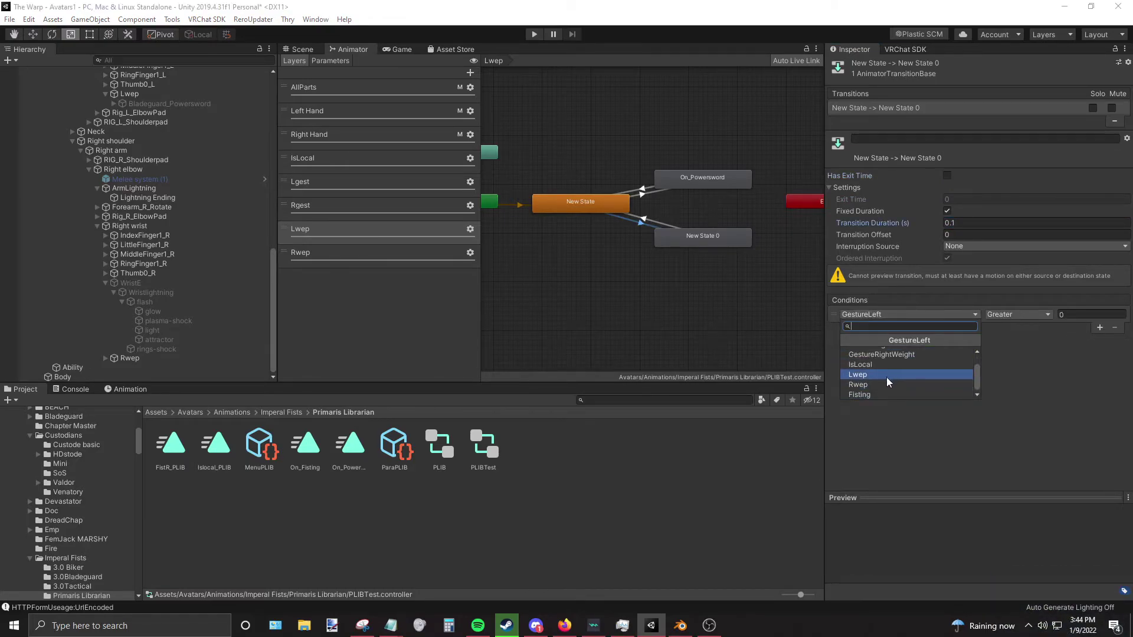
click(879, 375)
click(1046, 318)
click(1003, 353)
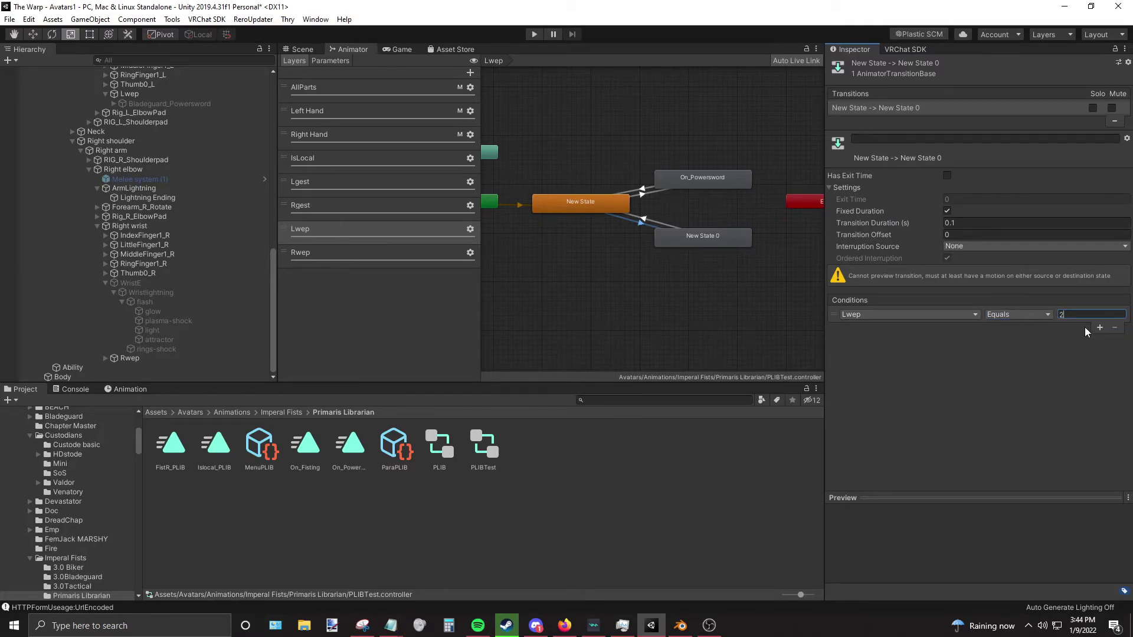
Step: Review the other transitions, then commit 2 as the Lwep Equals value
click(689, 185)
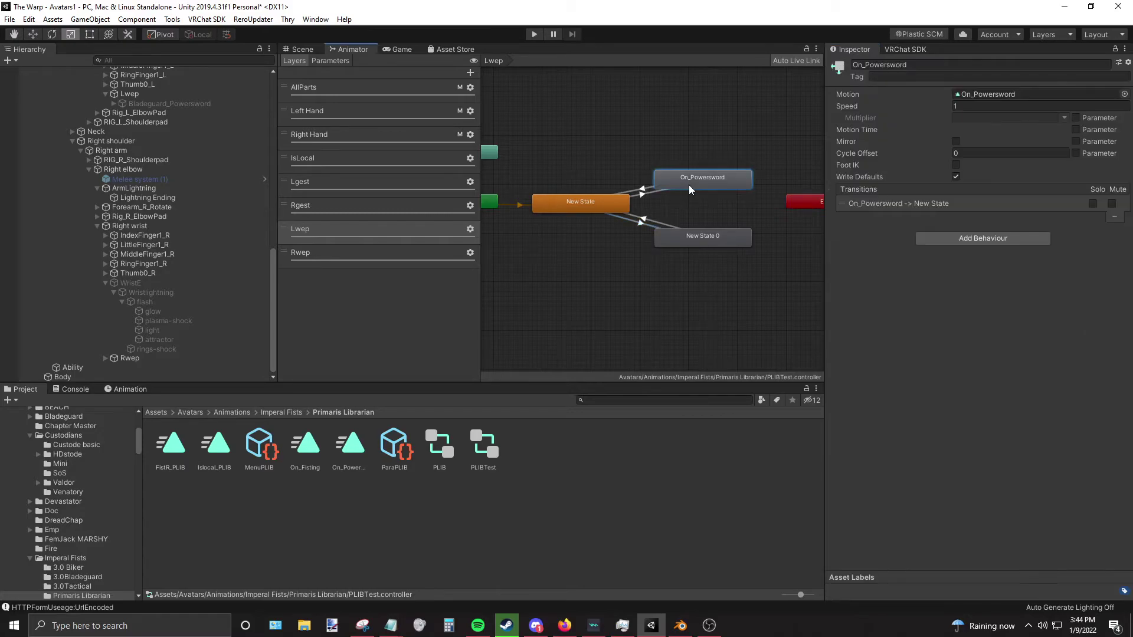
click(649, 225)
click(650, 189)
click(644, 222)
click(1061, 316)
key(Return)
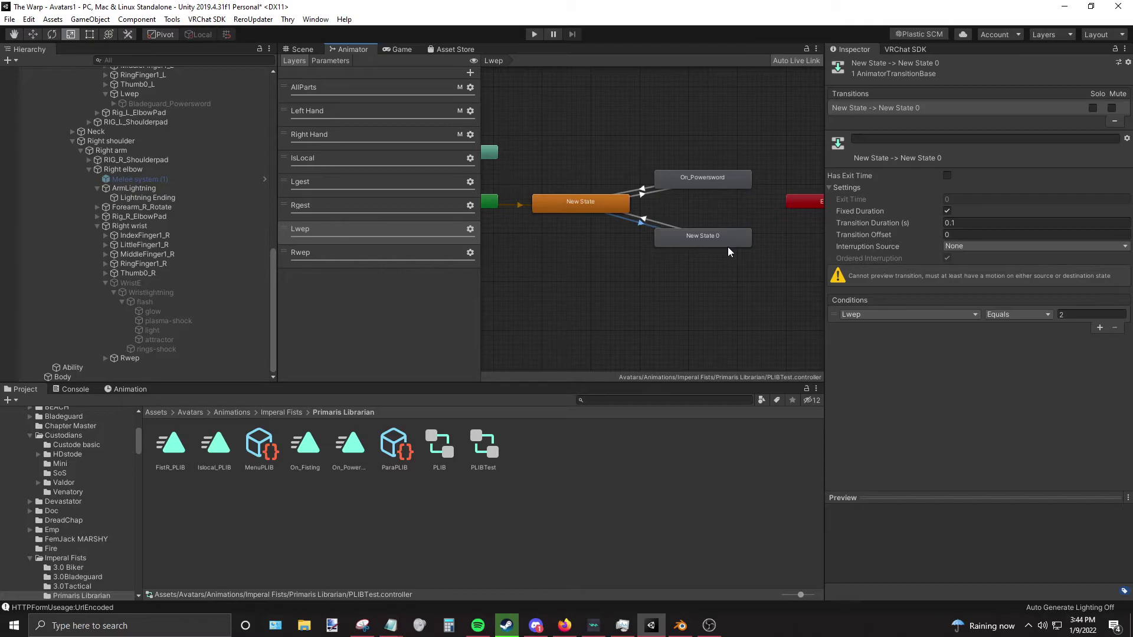
Step: Add Lwep and Rwep parameters to the ParaPLIB expression parameters
click(390, 450)
click(887, 183)
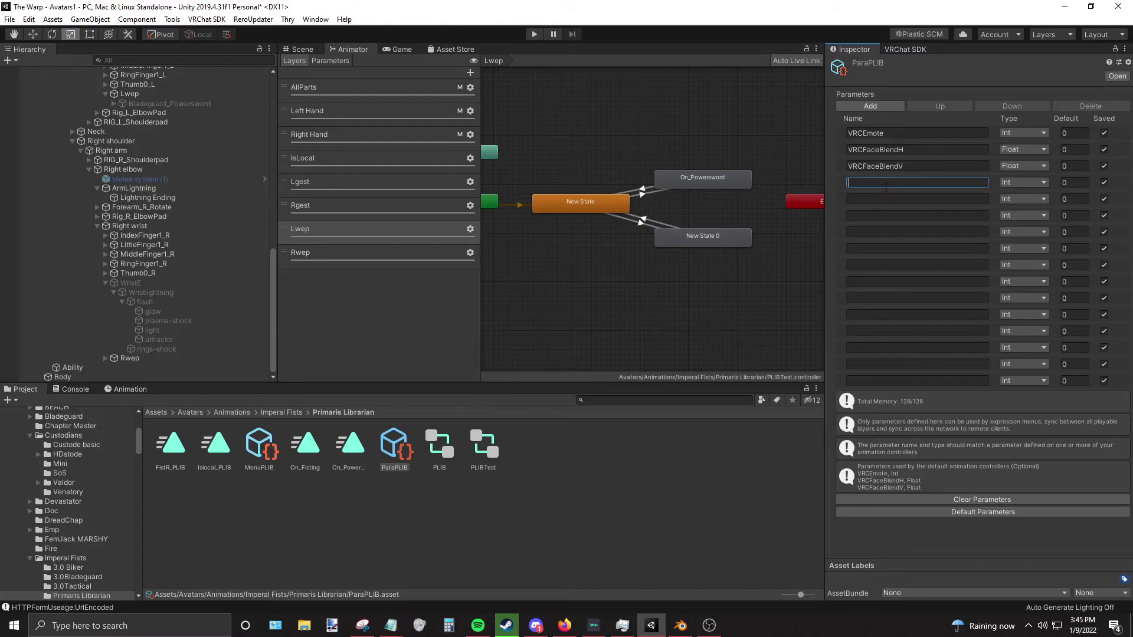
text(Lwep)
click(874, 198)
text(Rwep)
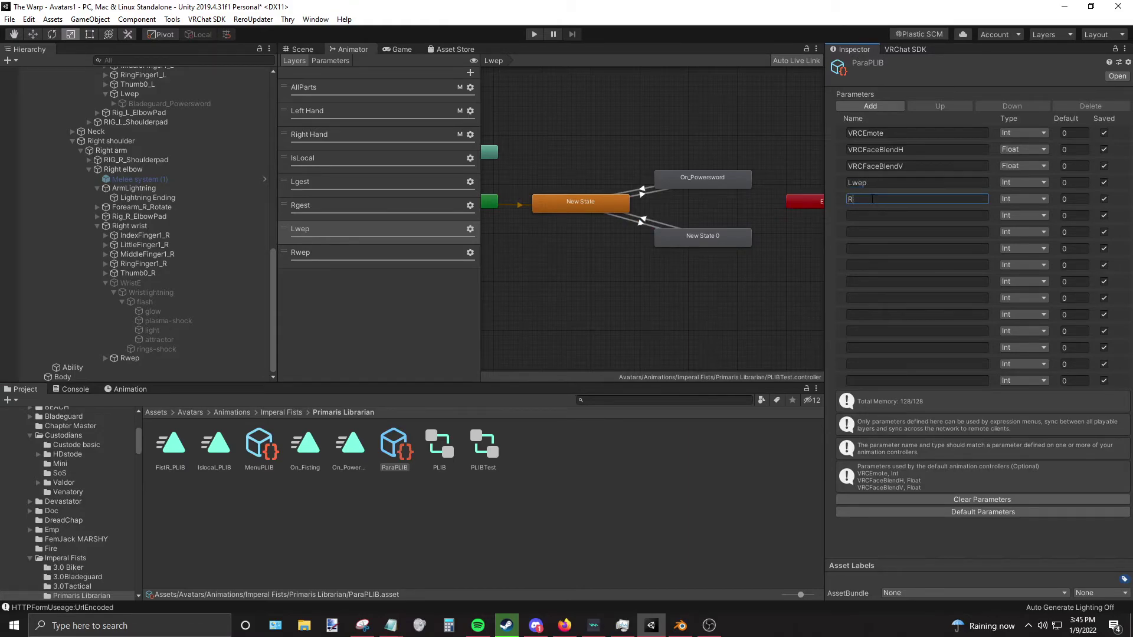
Step: Add two controls to MenuPLIB, named Powersword and pistol
click(272, 449)
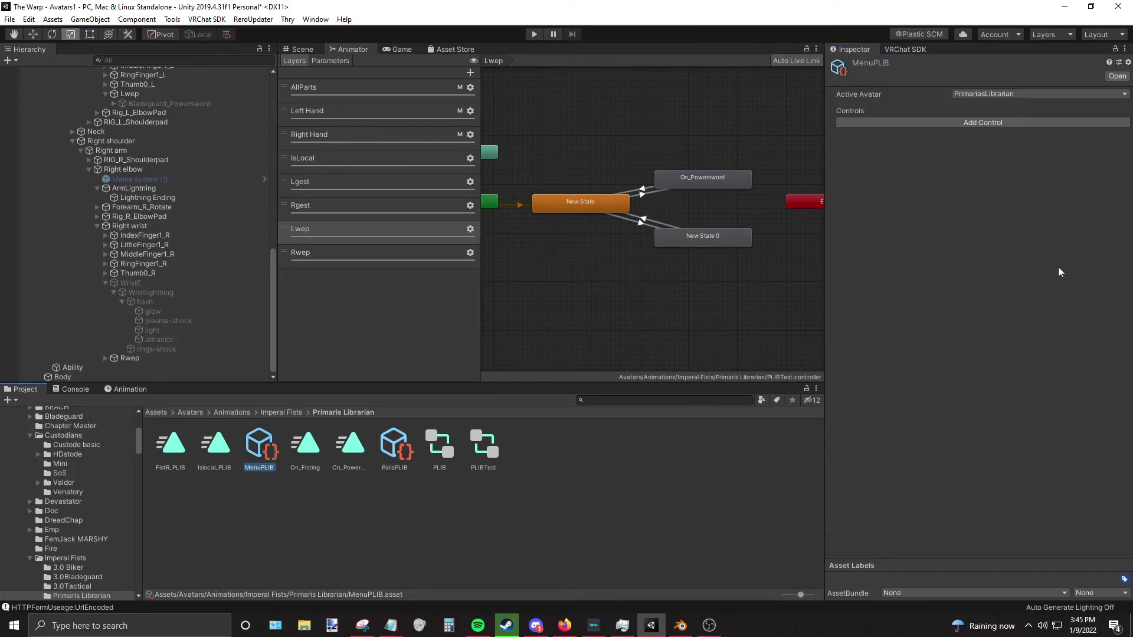
click(966, 122)
click(979, 237)
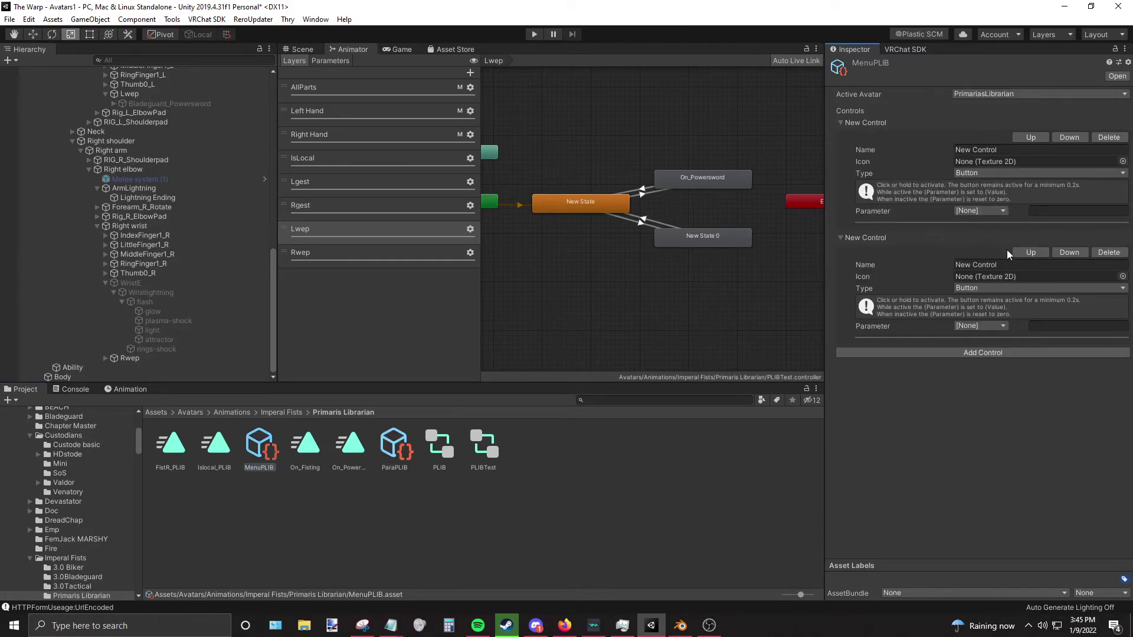
click(1006, 150)
text(Pwoer)
key(BackSpace)
key(BackSpace)
key(BackSpace)
key(BackSpace)
text(owersword)
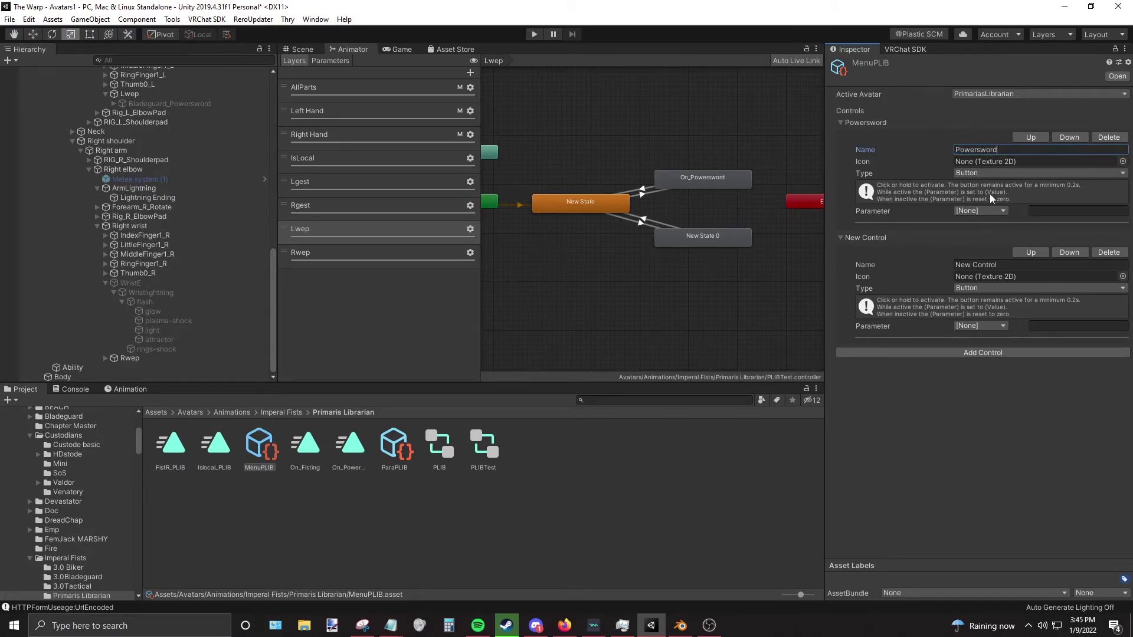
click(1005, 263)
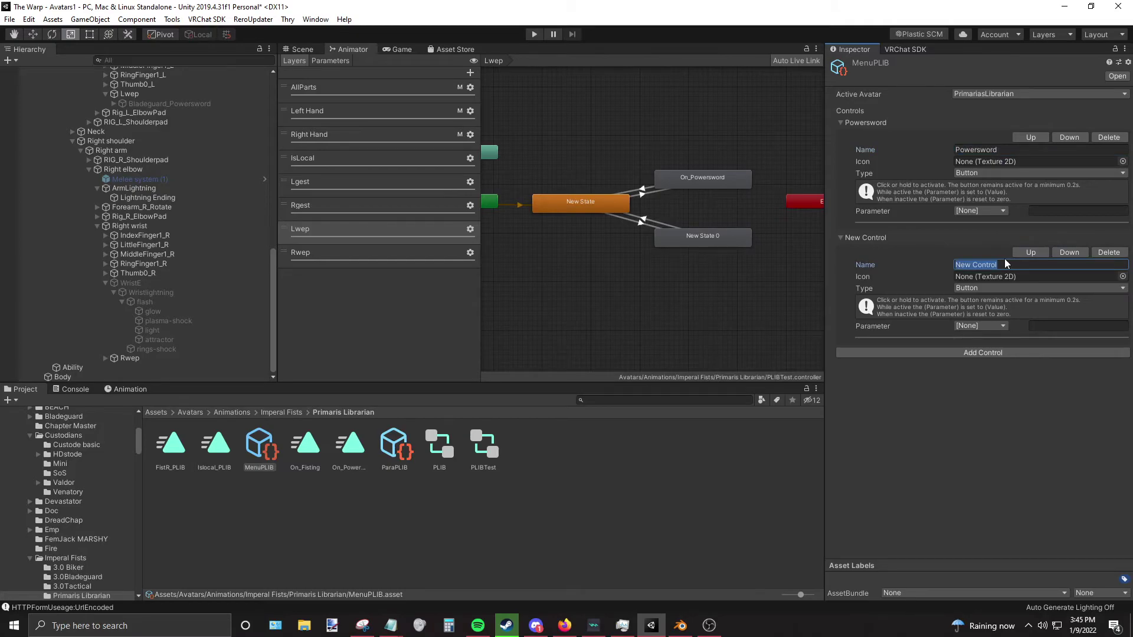
text(pistol)
Step: Make both controls Toggles and drive Powersword with Lwep value 1
click(1009, 173)
click(998, 199)
click(1014, 288)
click(1003, 313)
click(980, 211)
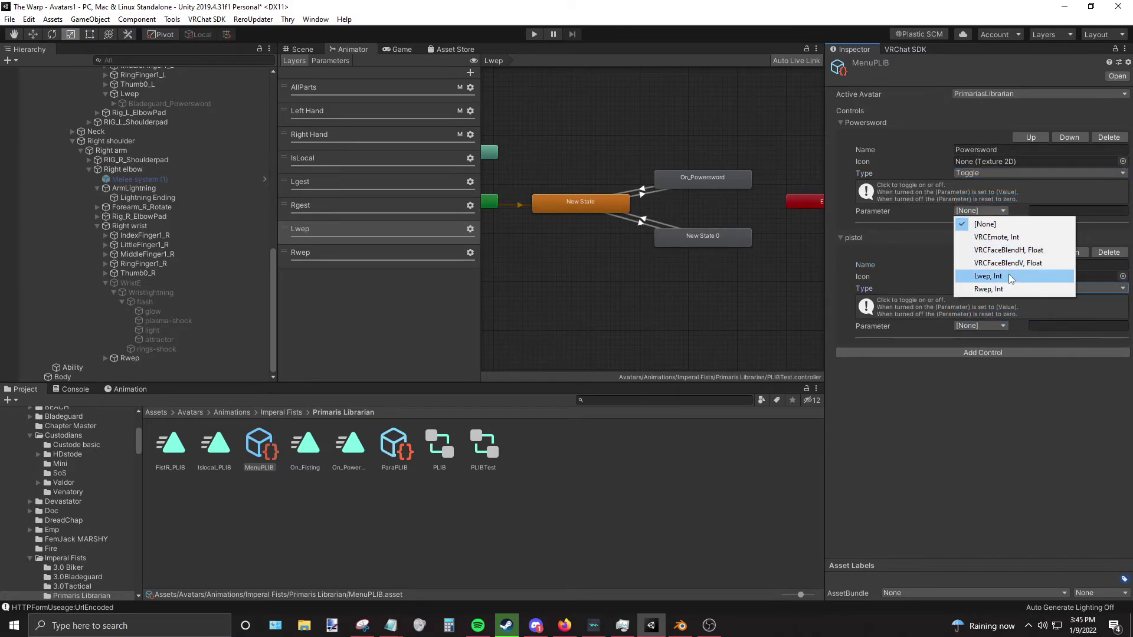
click(992, 278)
click(911, 225)
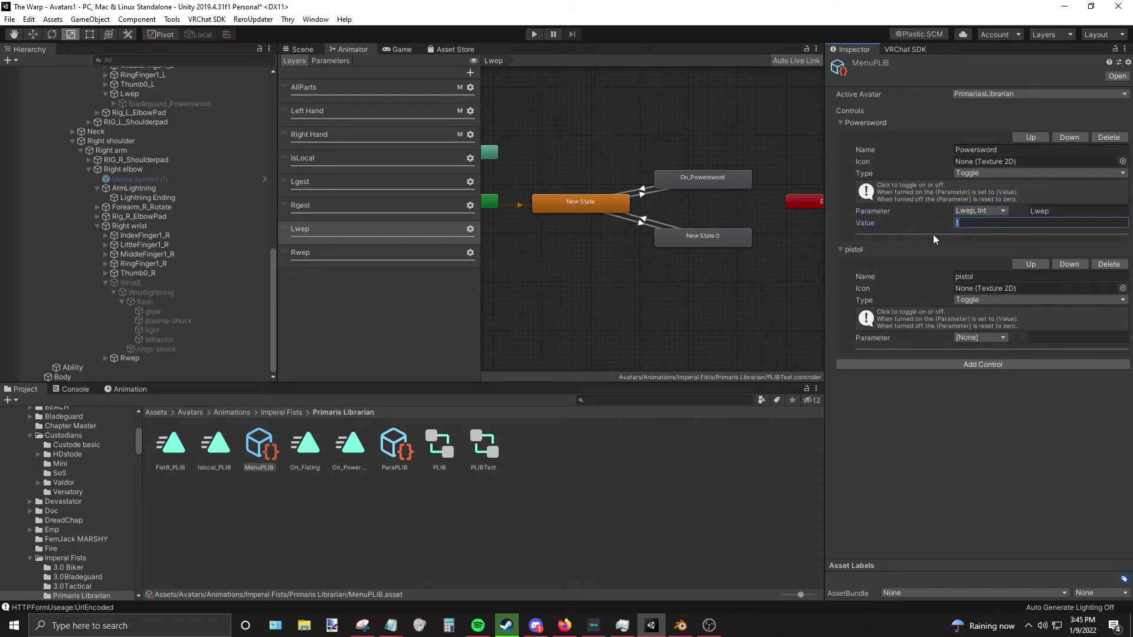
Step: Drive the pistol toggle with Lwep value 2
click(991, 335)
click(993, 407)
click(967, 349)
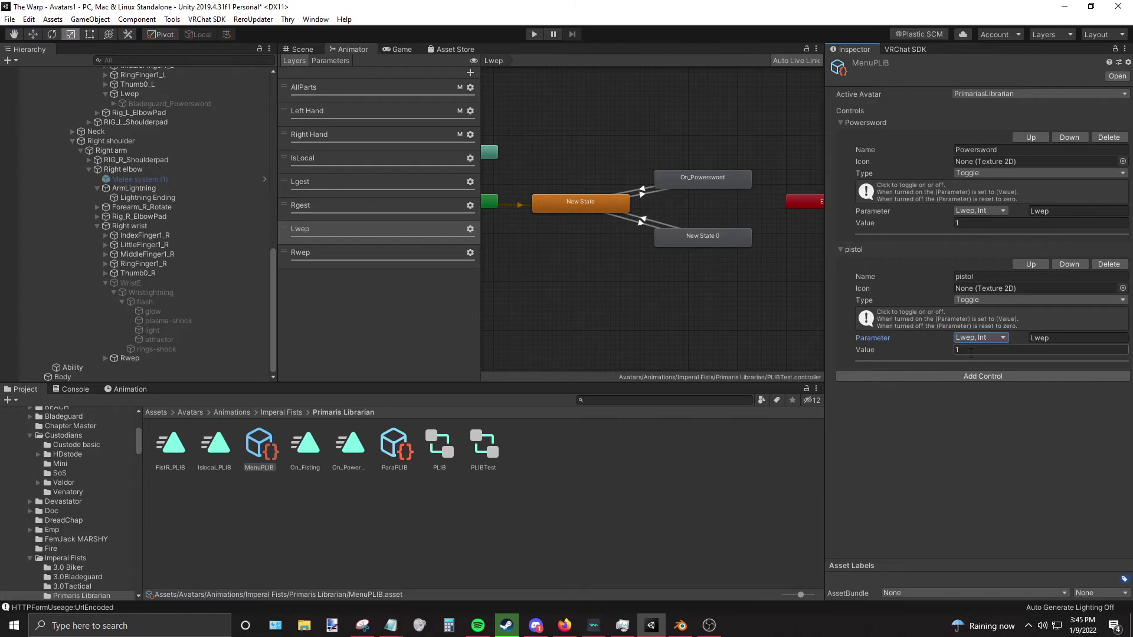
text(2)
key(Return)
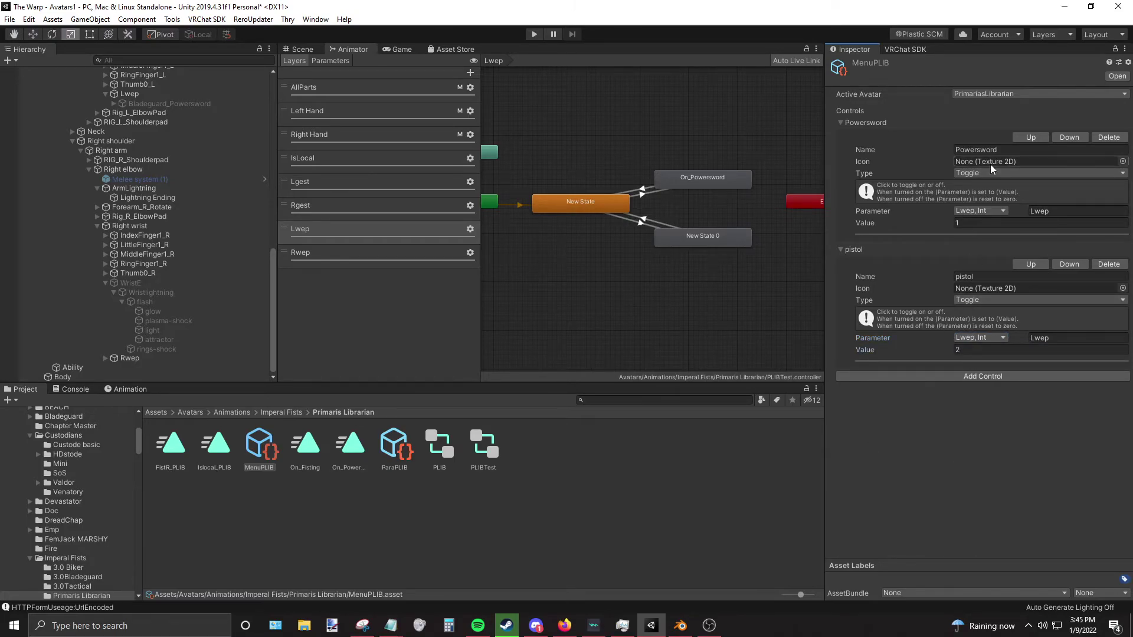
click(639, 200)
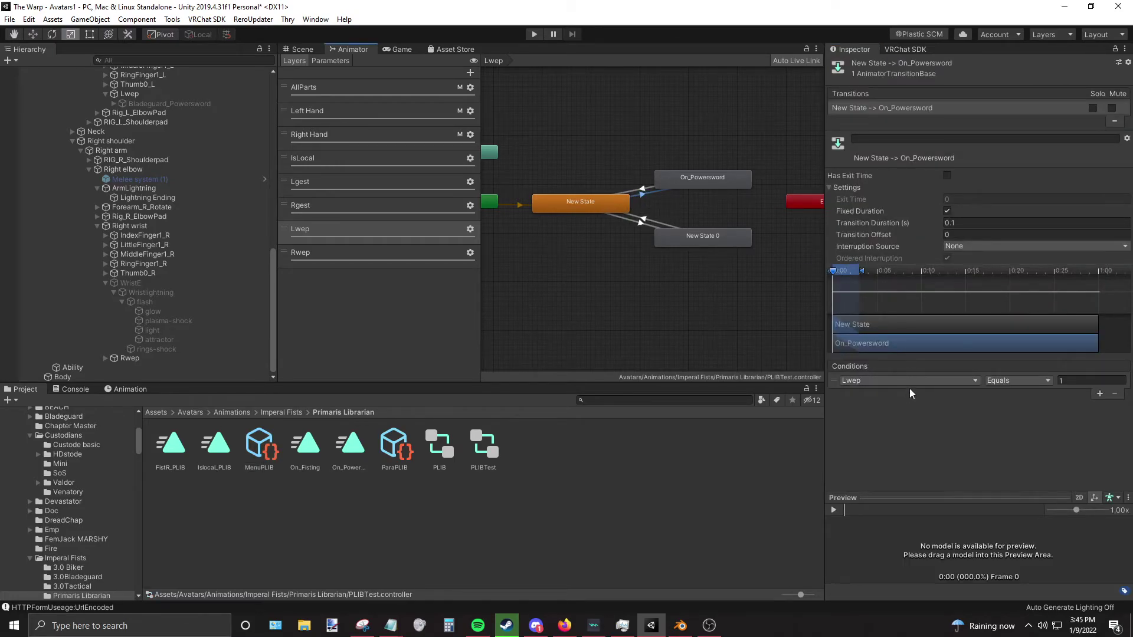
Step: Check the On_Powersword to New State transition, then bring up MenuPLIB again
click(691, 183)
click(641, 191)
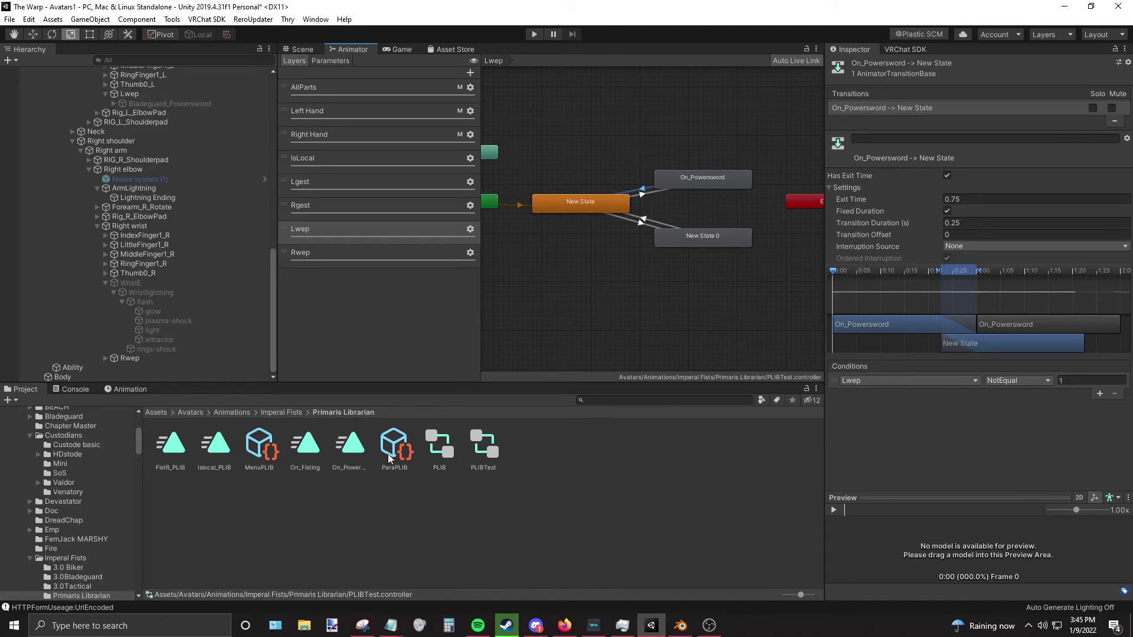
click(271, 451)
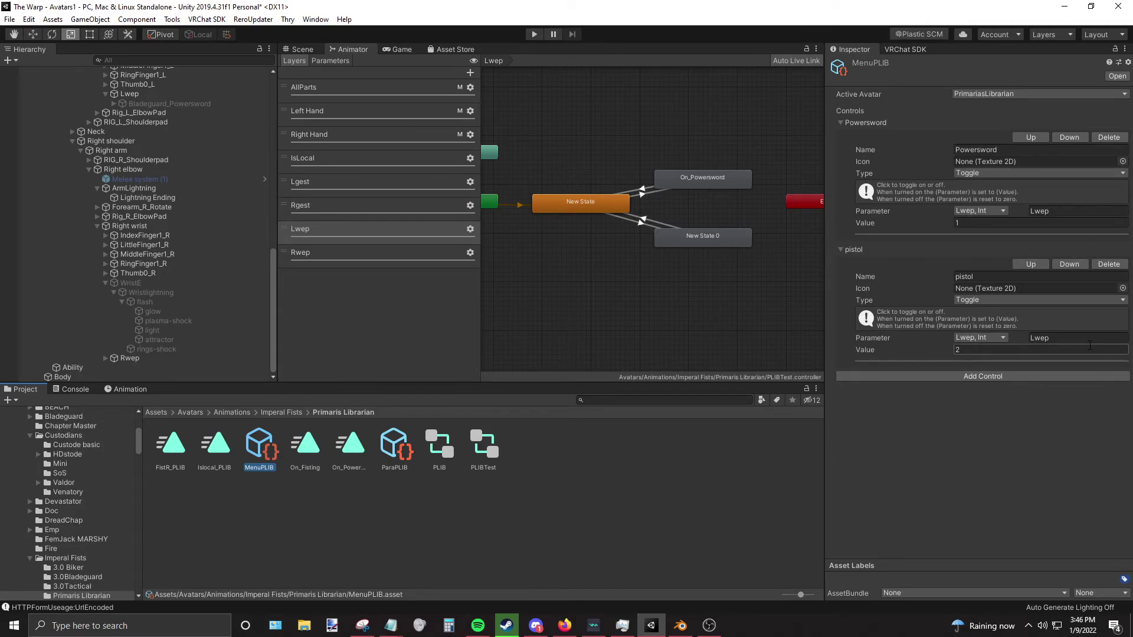
Step: Add a third control named Bolter driven by the Rwep parameter
click(1004, 376)
click(1001, 404)
text(Bolter)
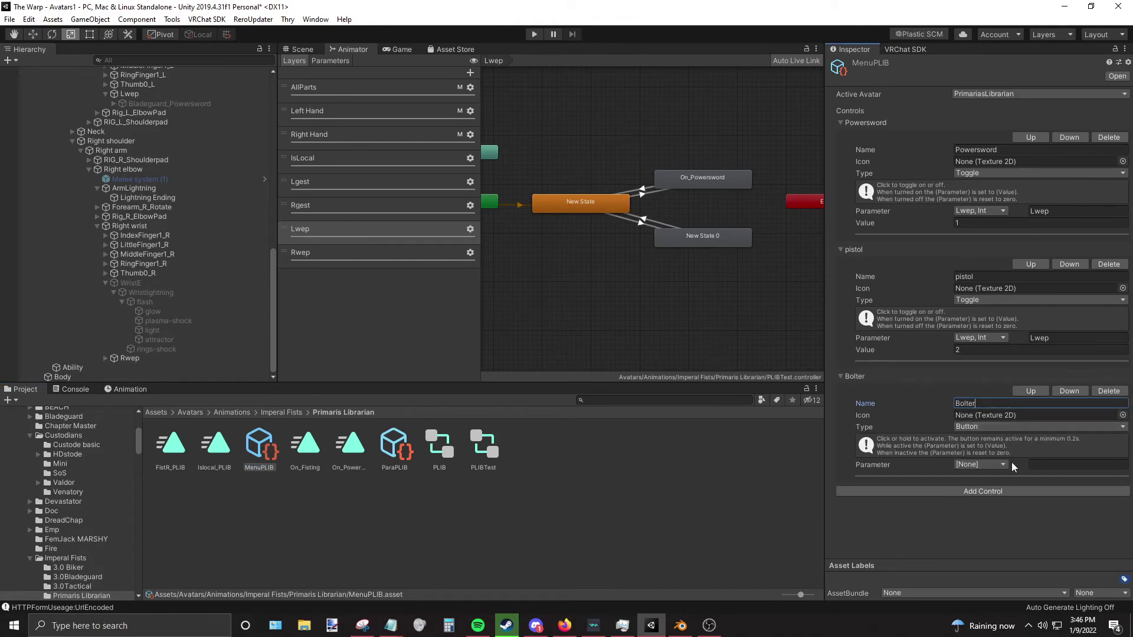
click(1007, 464)
click(1011, 528)
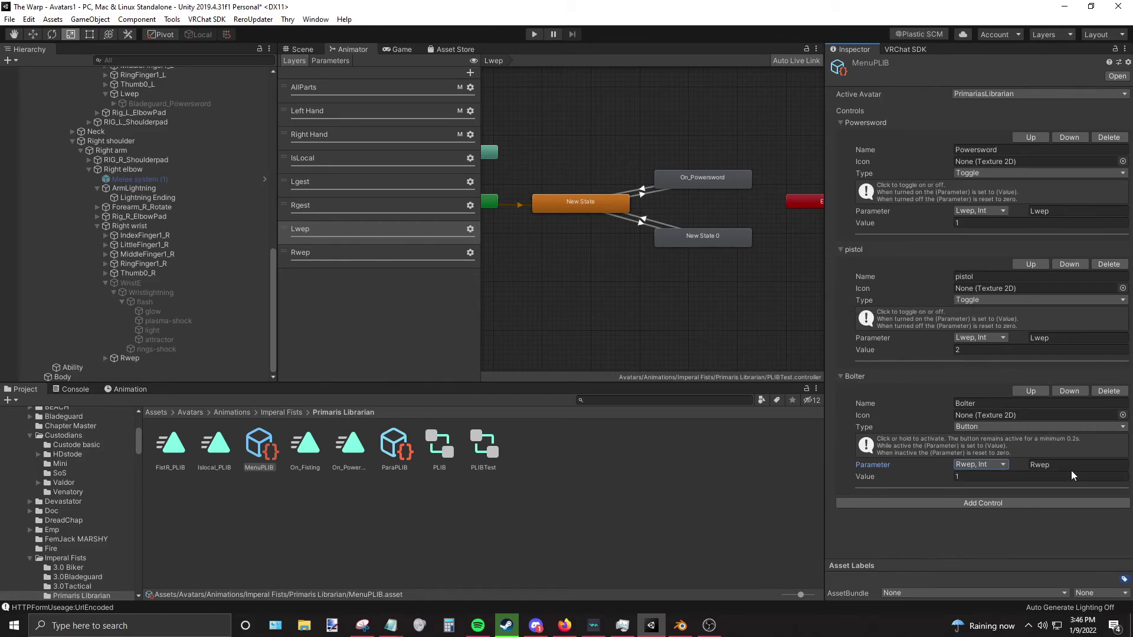
click(913, 479)
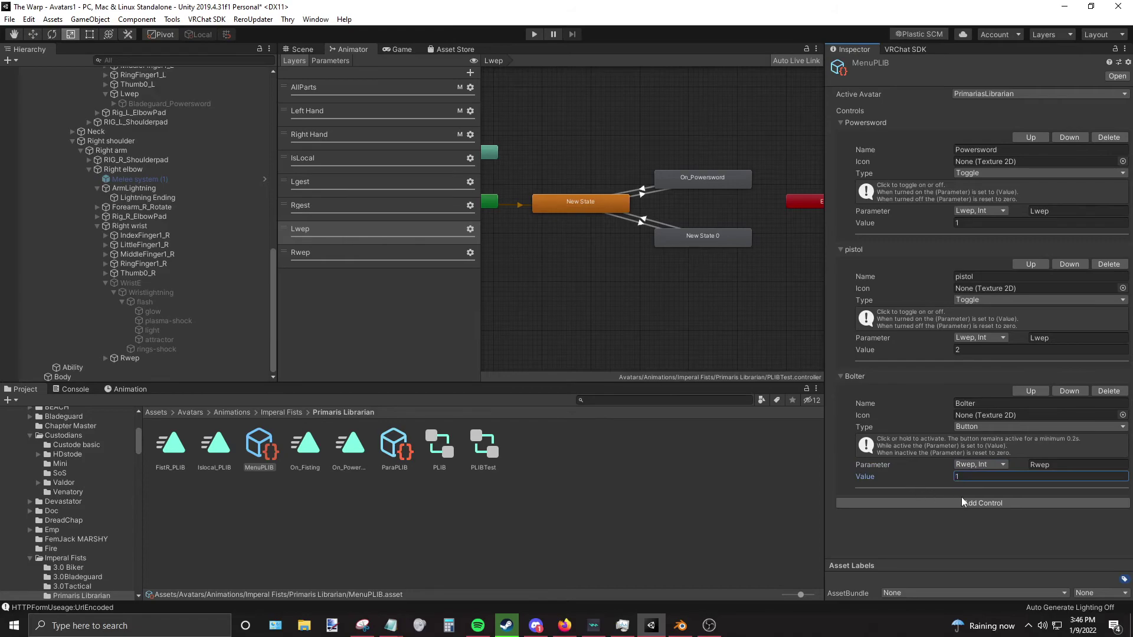
click(993, 466)
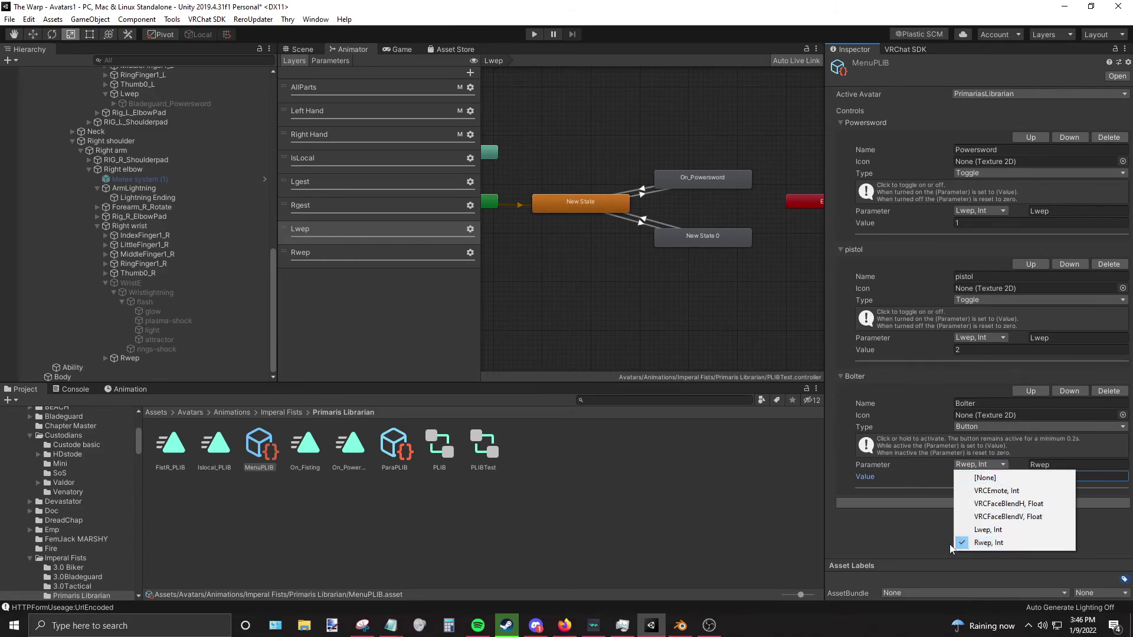
click(1030, 543)
Step: Delete the Bolter, pistol and Powersword controls
click(1108, 391)
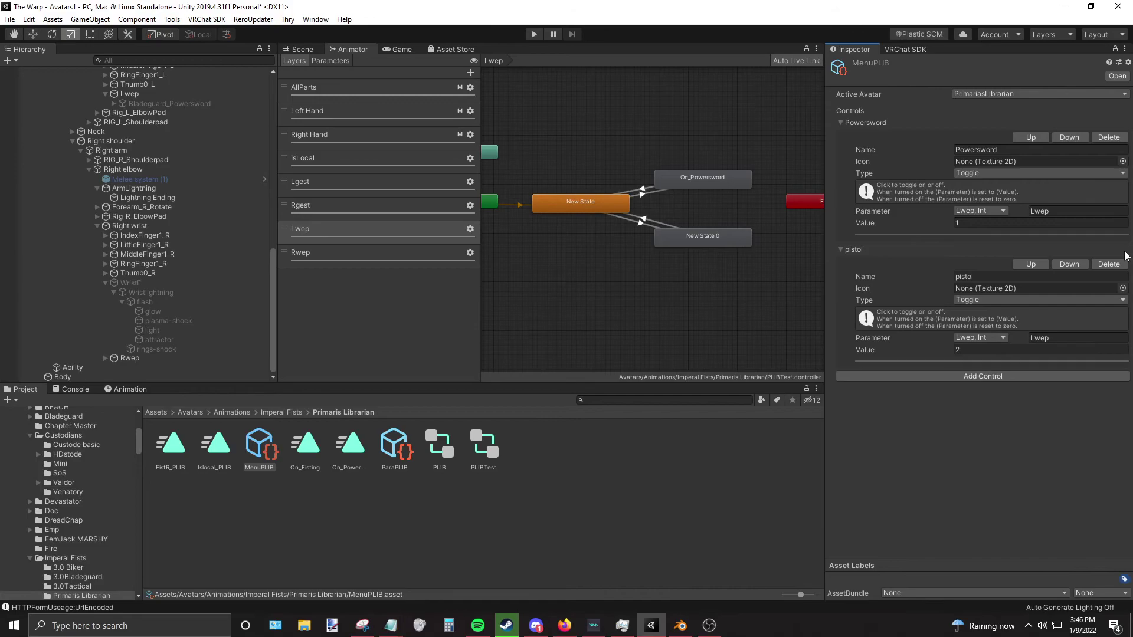
click(1107, 263)
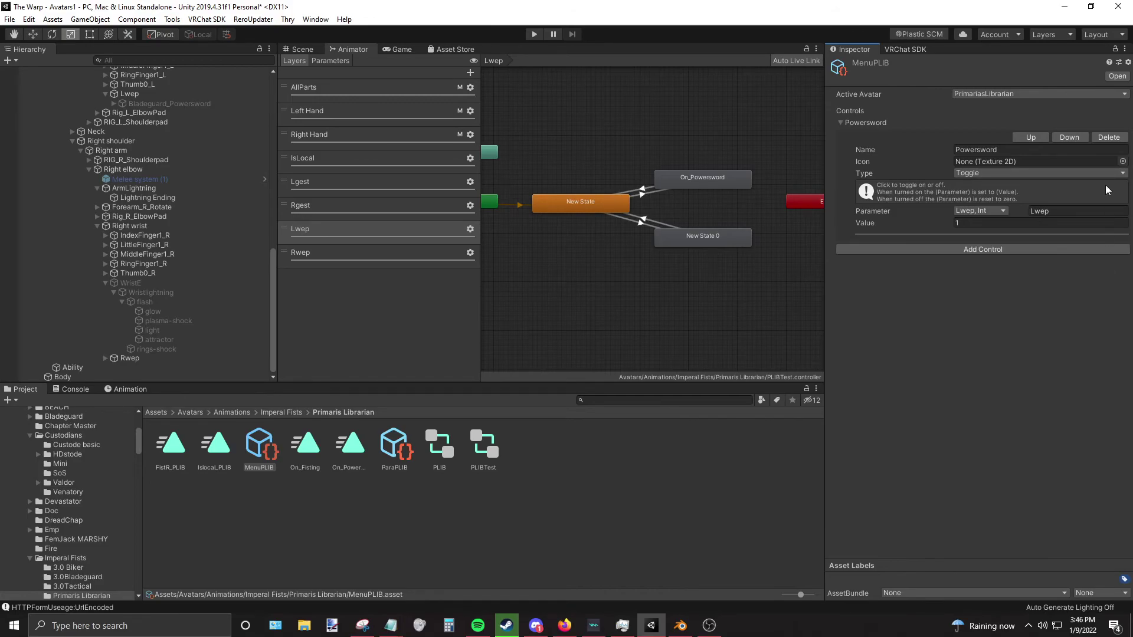
click(1109, 138)
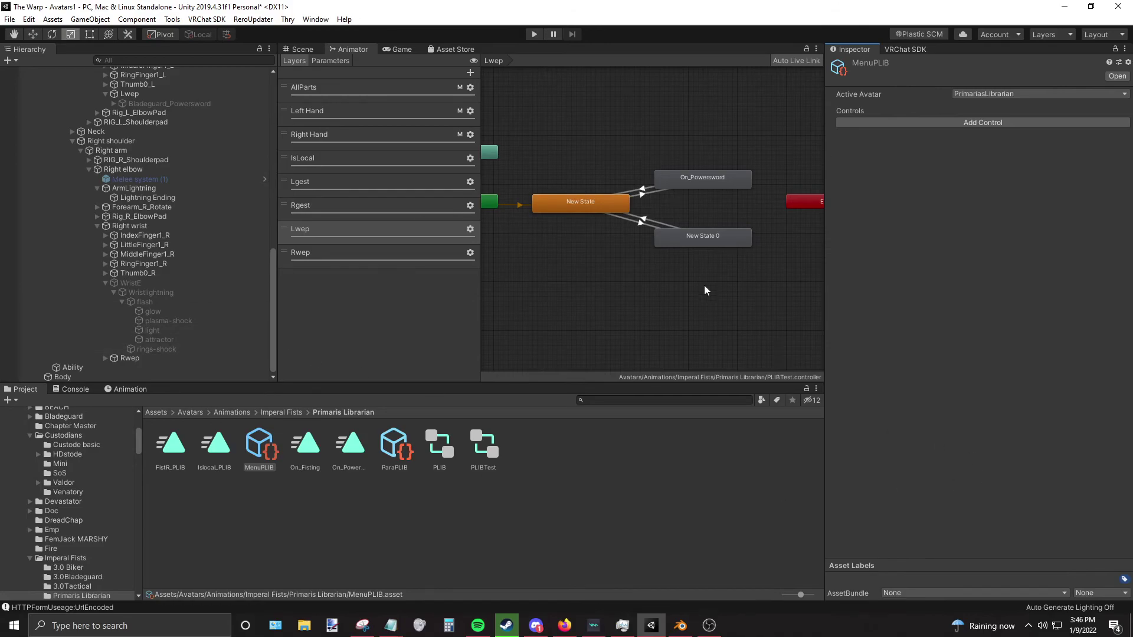
Step: Delete New State 0 in Lwep and line On_Powersword up beside New State
click(729, 238)
key(Delete)
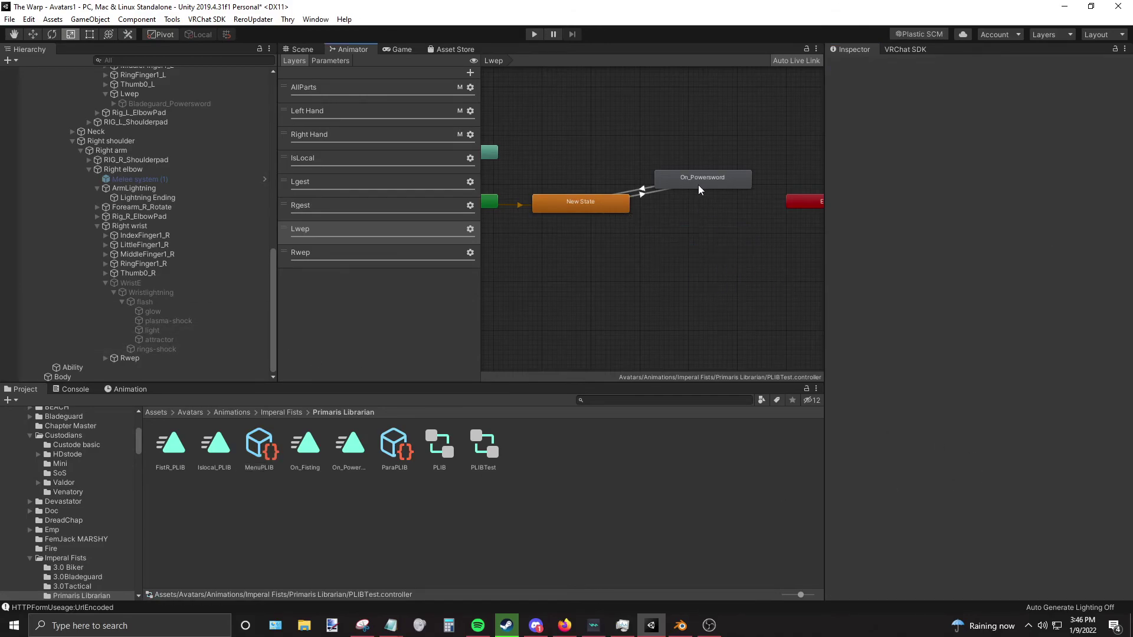
drag(699, 187, 698, 209)
click(648, 204)
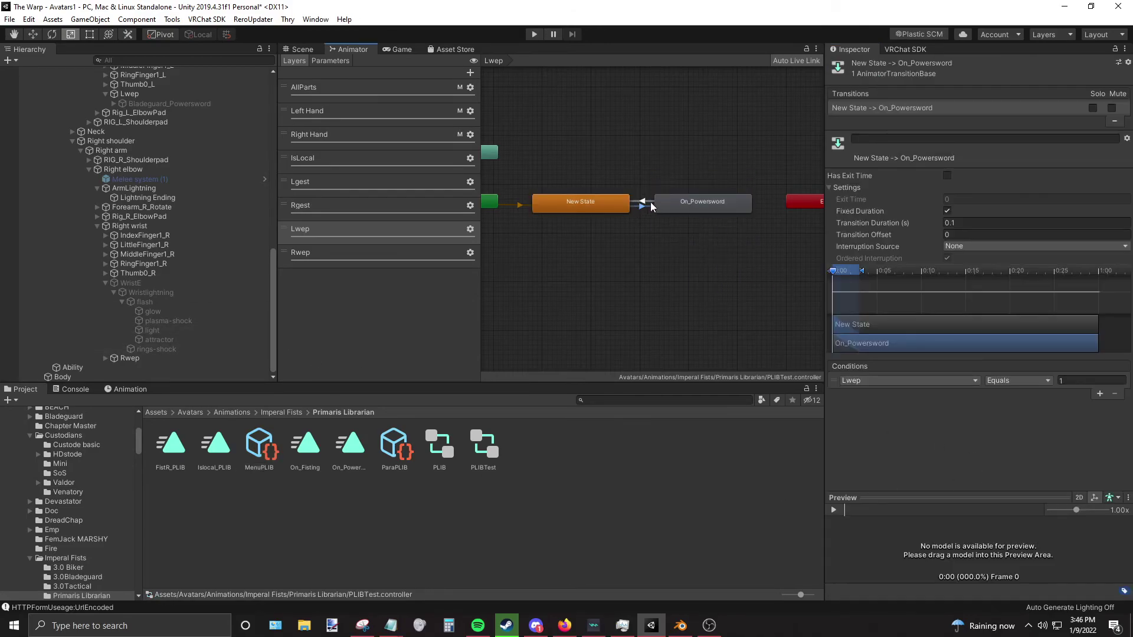
click(644, 201)
click(646, 206)
click(667, 276)
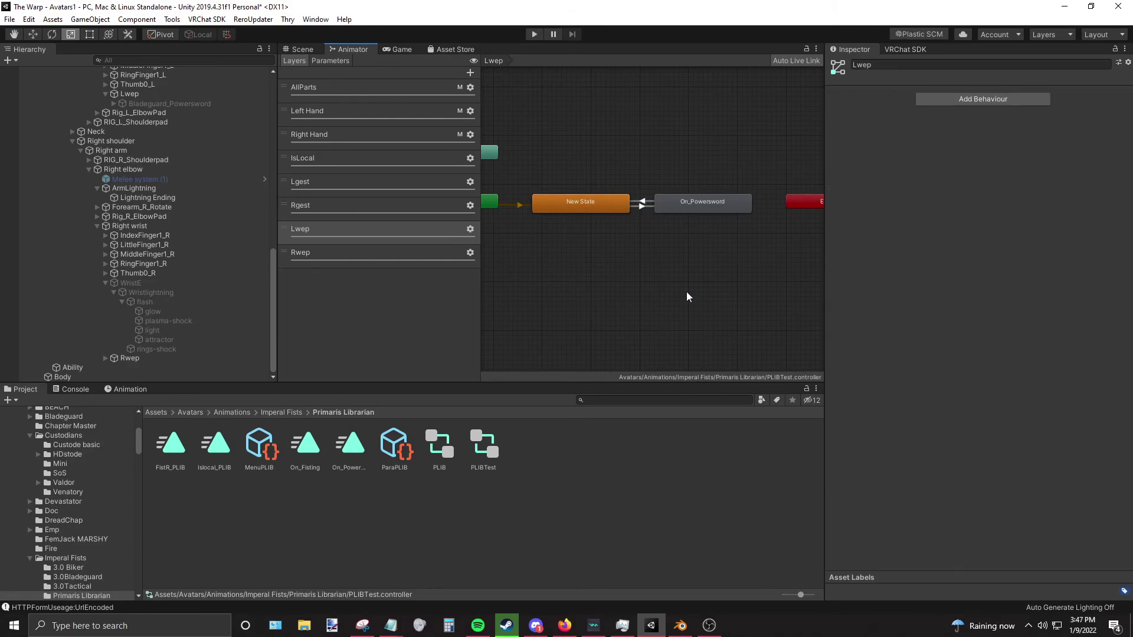
Step: Add an empty New State to the Rwep layer near the entry node
click(401, 259)
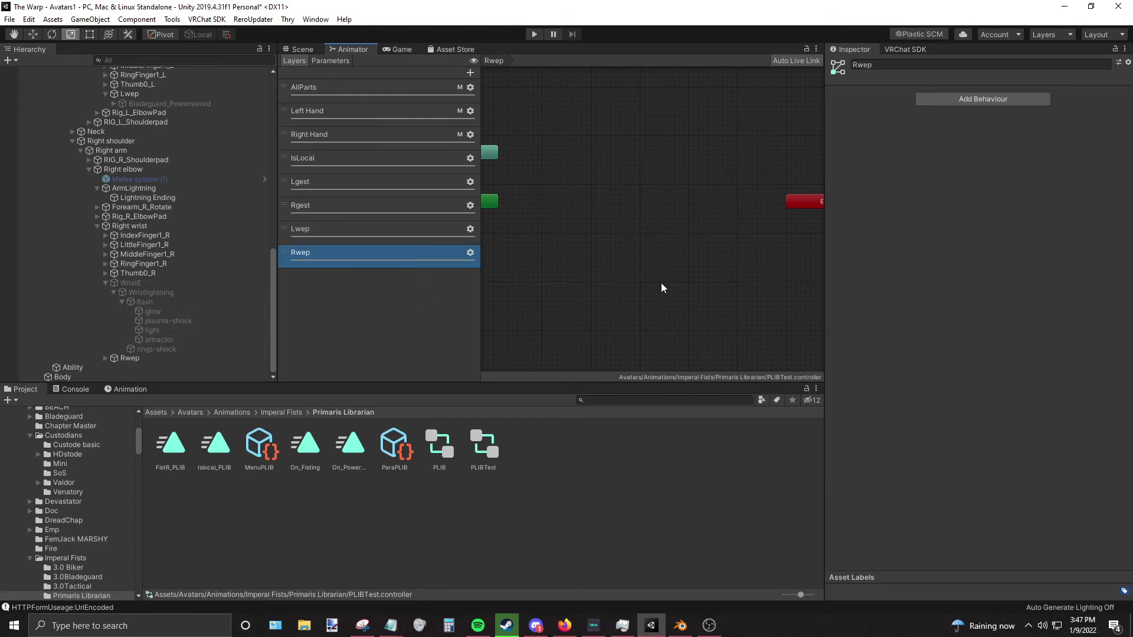
right_click(581, 223)
mouse_move(614, 225)
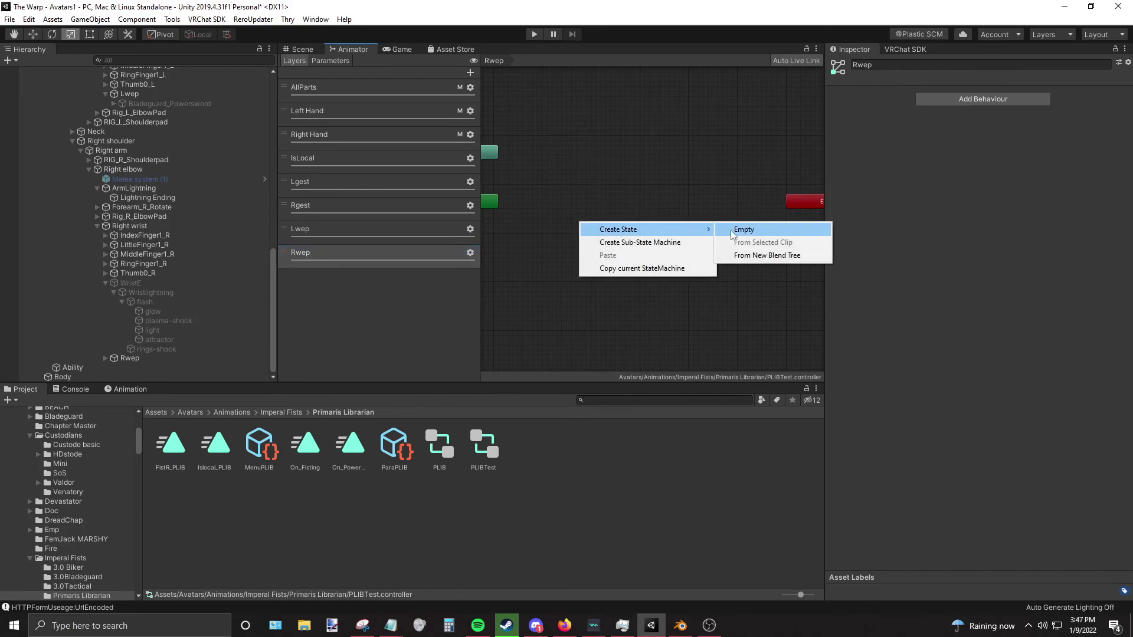
click(738, 225)
drag(620, 219, 599, 197)
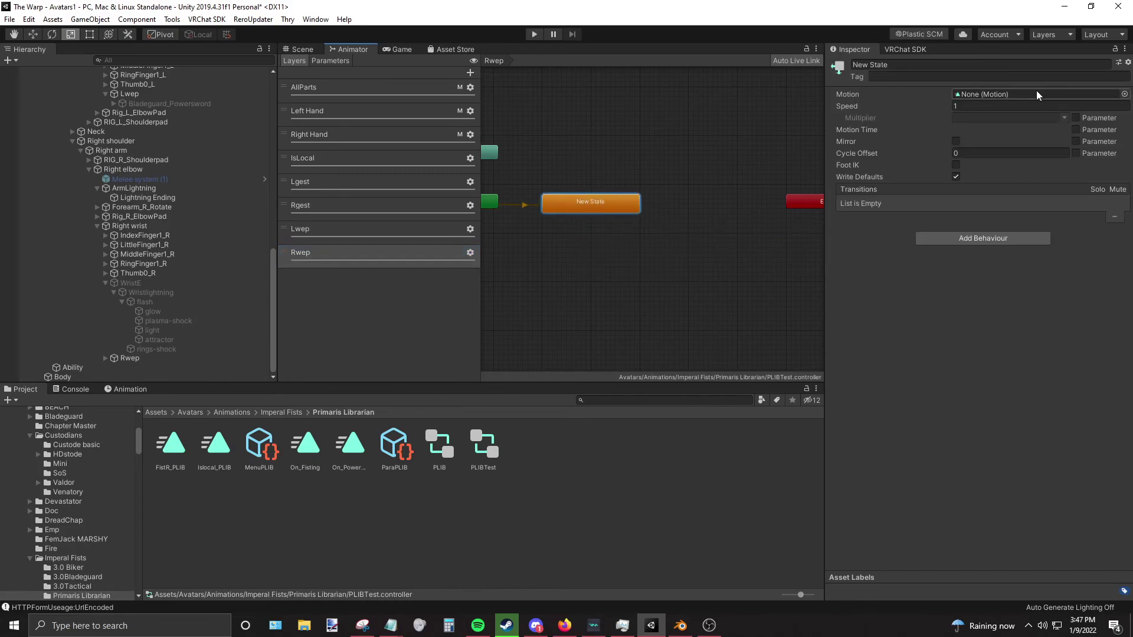
Step: Add an empty New State to the Lgest layer, then create a new animator layer
click(366, 204)
click(348, 184)
right_click(569, 204)
mouse_move(613, 211)
click(727, 209)
drag(606, 212, 583, 201)
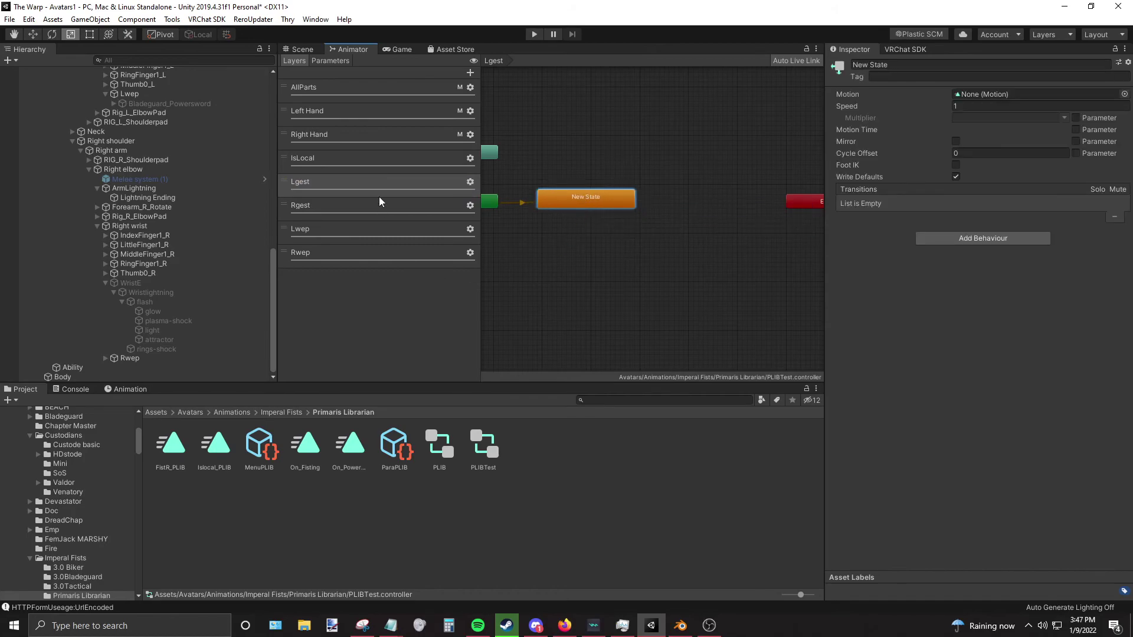
click(354, 259)
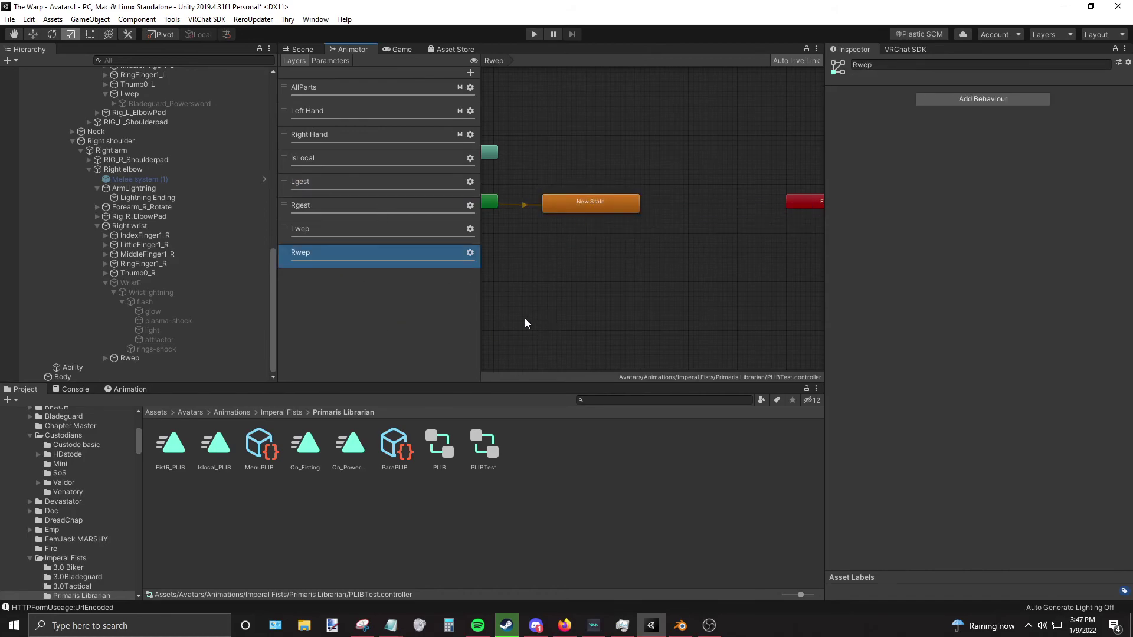
click(469, 73)
Step: Name the new animator layer Fisting and look over its layer settings
text(Fisting)
key(Return)
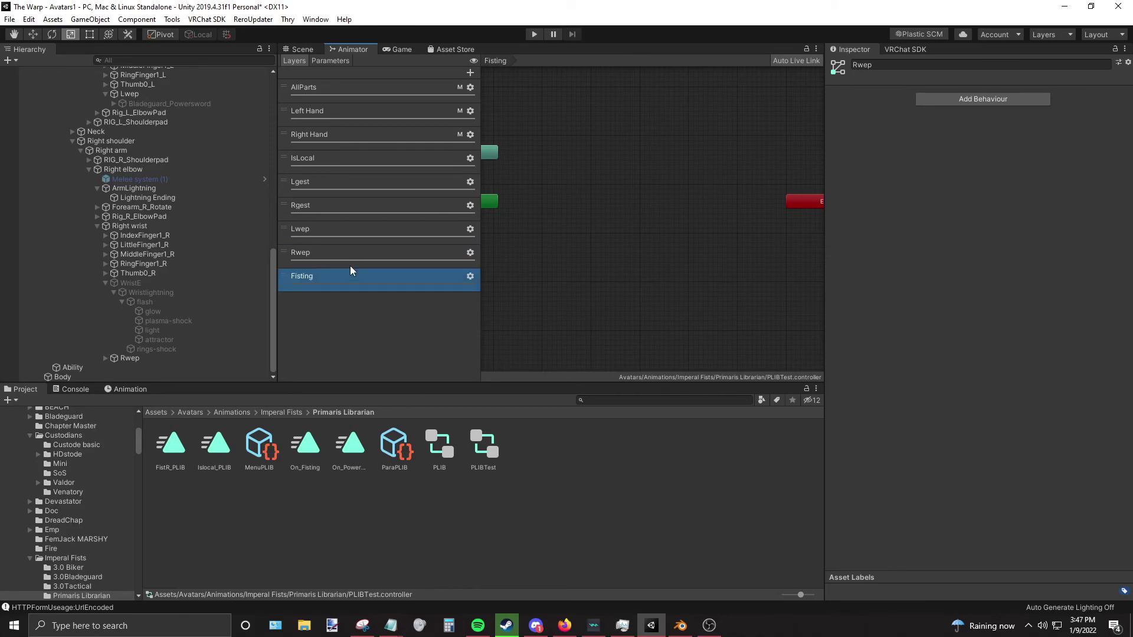
click(471, 278)
right_click(636, 273)
click(470, 278)
click(471, 277)
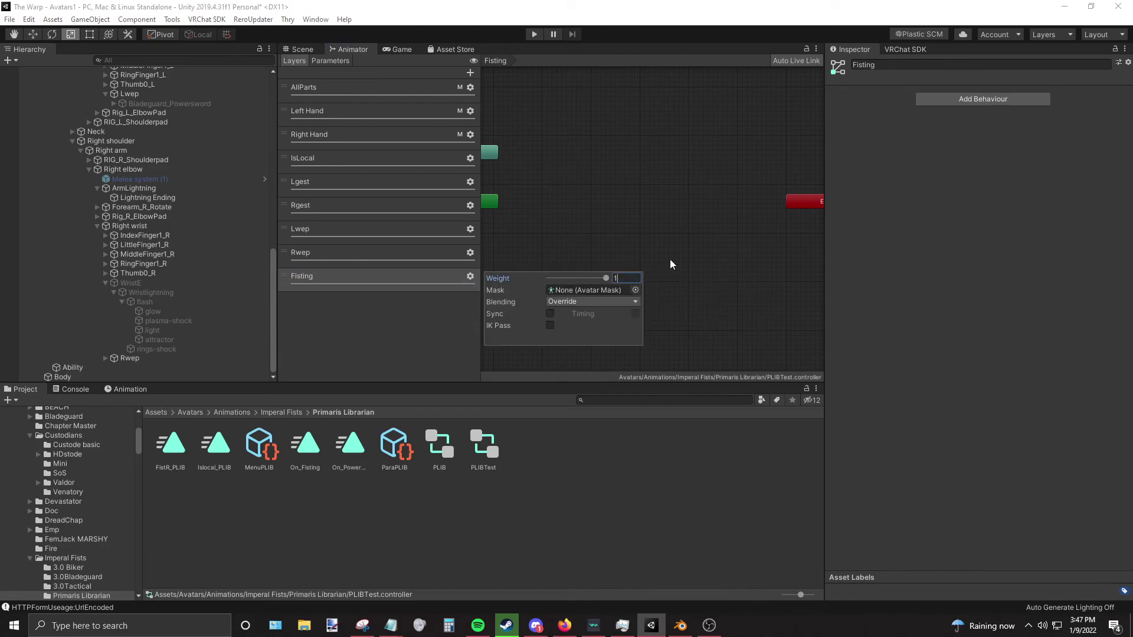
click(559, 213)
Step: Add an empty New State and an On_Fisting state, linked by transitions both ways
right_click(559, 212)
click(723, 218)
drag(601, 223, 573, 207)
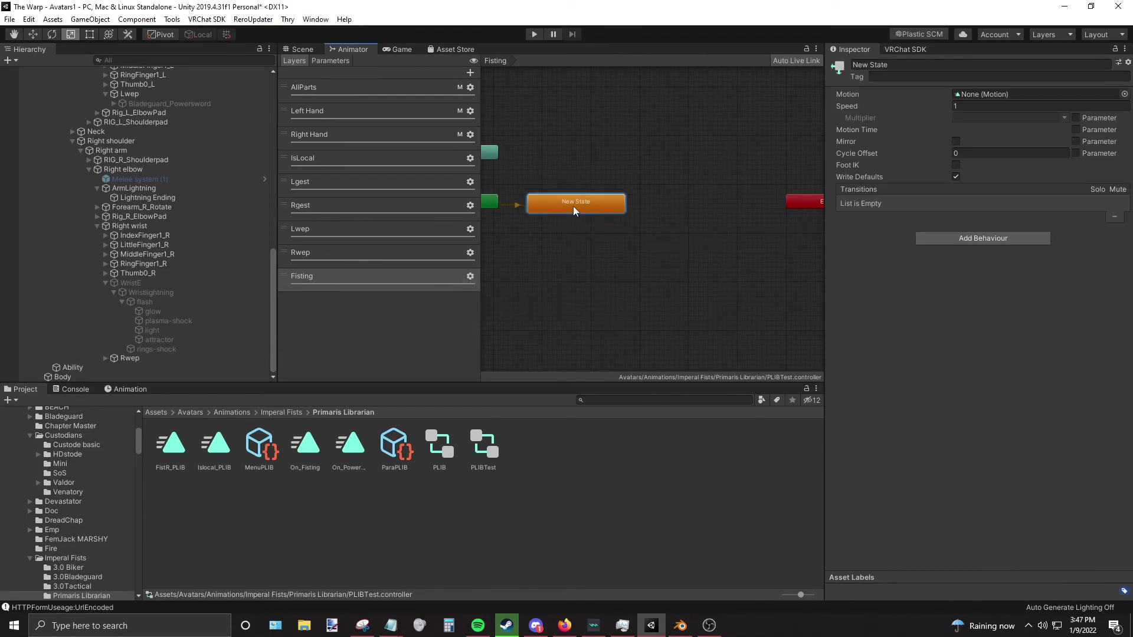
drag(316, 446, 673, 254)
right_click(603, 212)
right_click(642, 264)
click(696, 269)
click(608, 200)
Step: Make New State→On_Fisting fire without exit time, 0.1 duration, when Fisting Greater 0
click(621, 234)
click(965, 200)
key(BackSpace)
key(BackSpace)
key(BackSpace)
click(946, 175)
click(958, 224)
key(BackSpace)
key(BackSpace)
text(1)
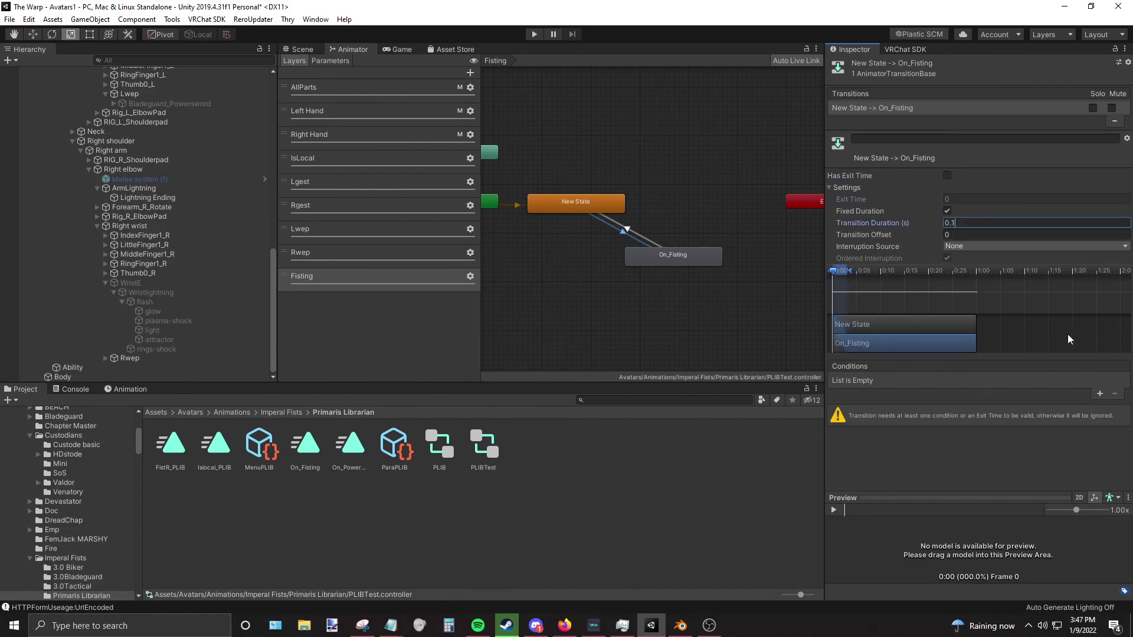
click(1100, 394)
click(920, 381)
click(874, 455)
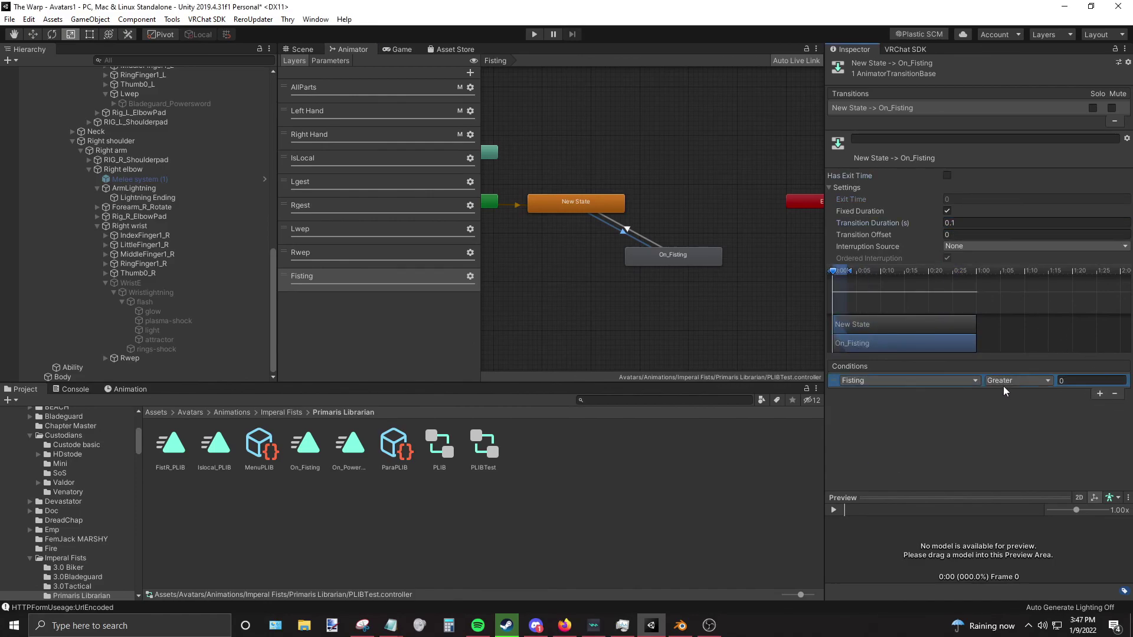
click(1003, 382)
click(1031, 383)
Step: Make On_Fisting→New State fire without exit time, 0.1 duration, when Fisting Less 1
click(631, 230)
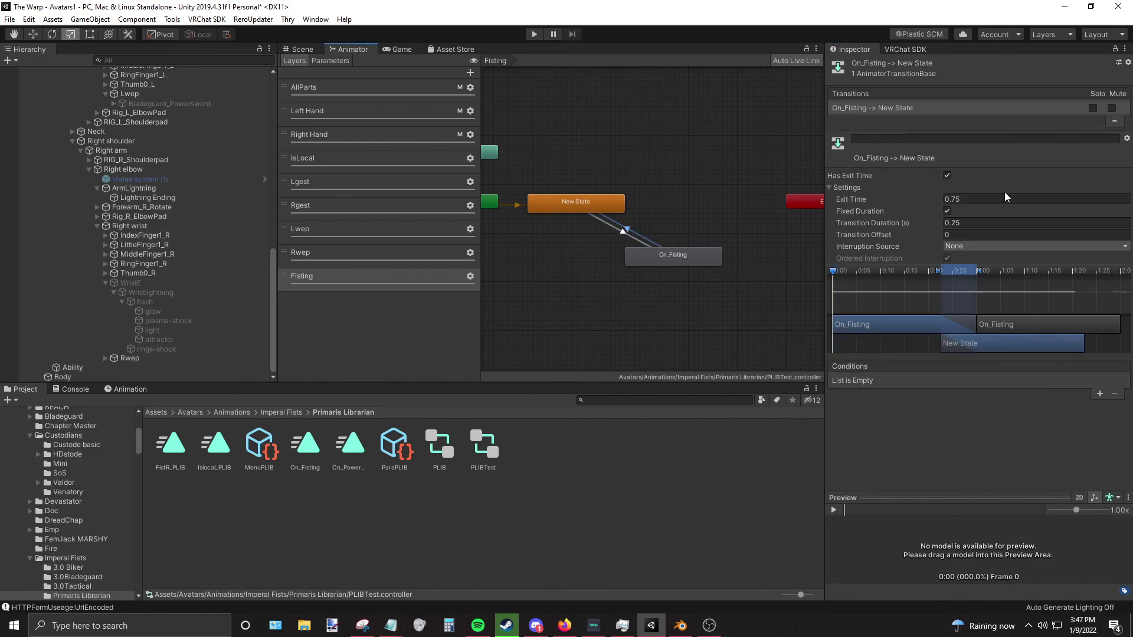
click(947, 175)
click(955, 225)
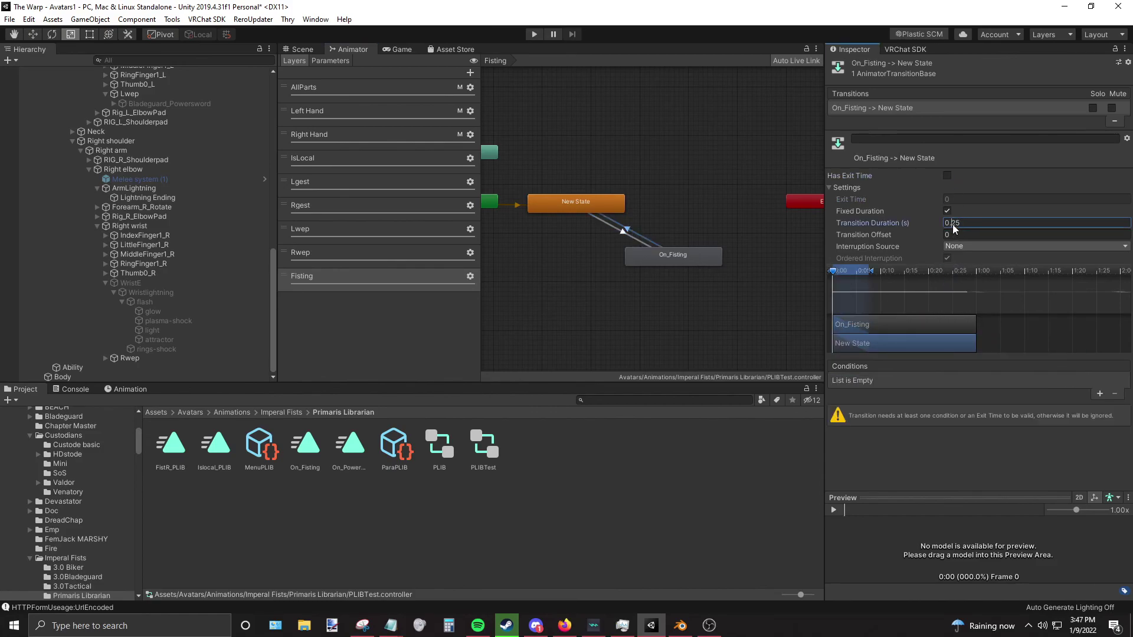
text(0.1)
click(1099, 393)
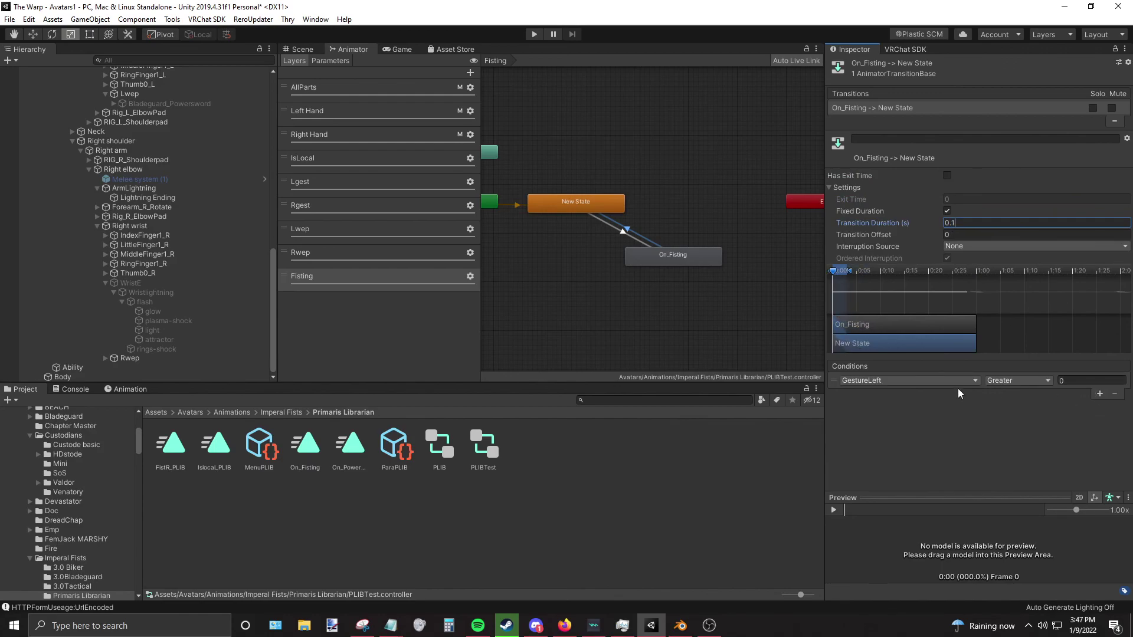
click(920, 381)
click(886, 461)
click(1018, 381)
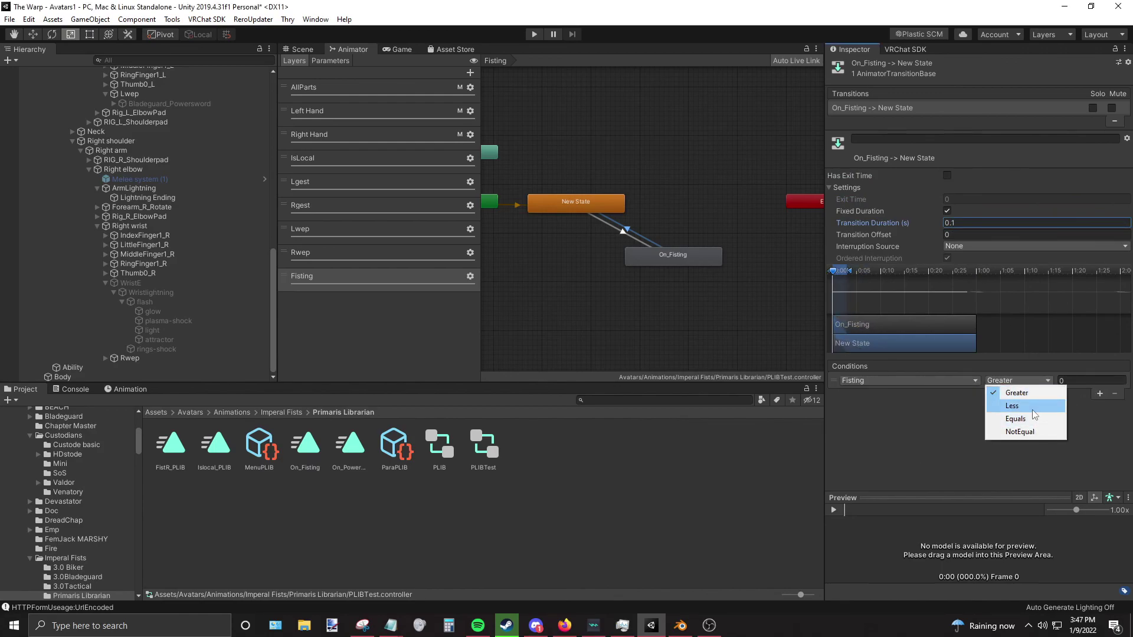
click(1032, 410)
click(1072, 382)
text(1)
key(Return)
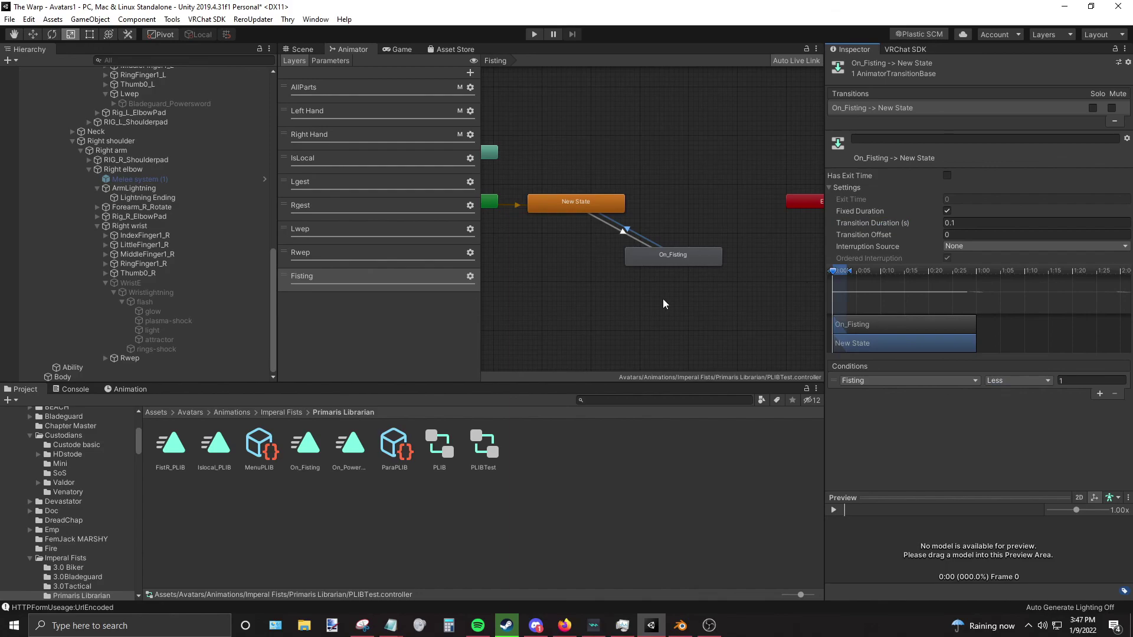
Step: Align On_Fisting level with New State and recheck both transitions
drag(694, 263, 723, 212)
click(639, 202)
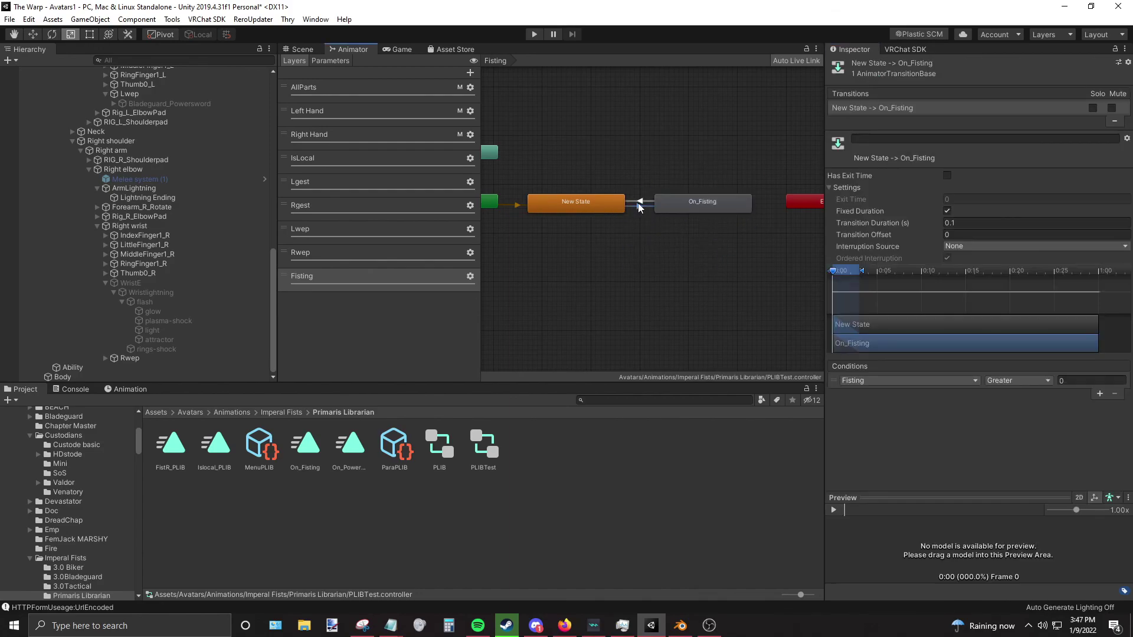
click(641, 206)
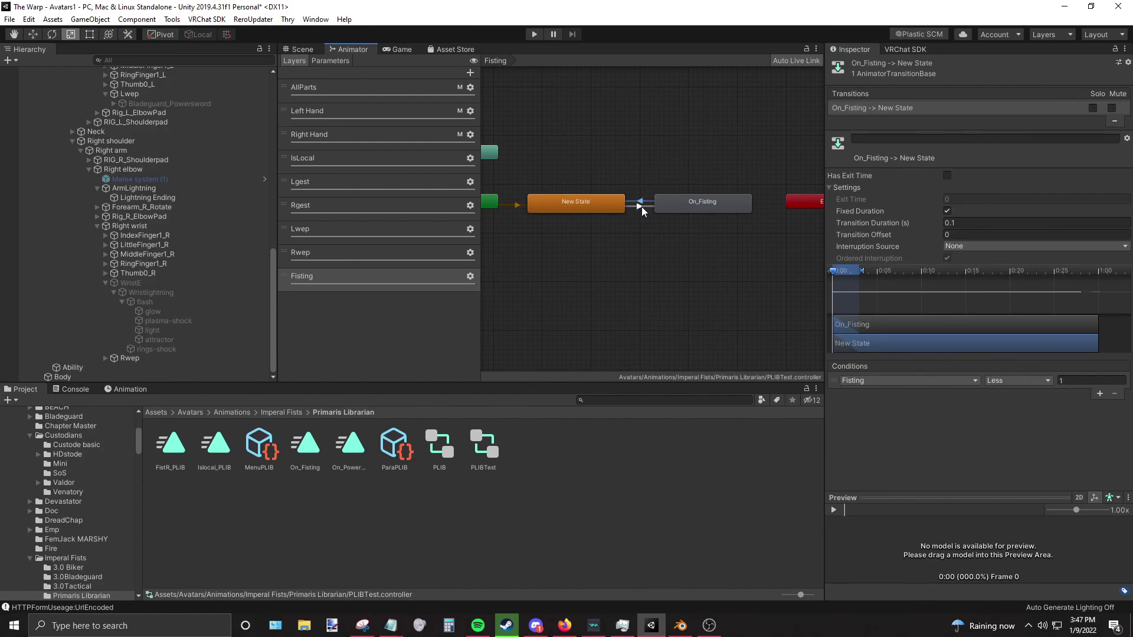